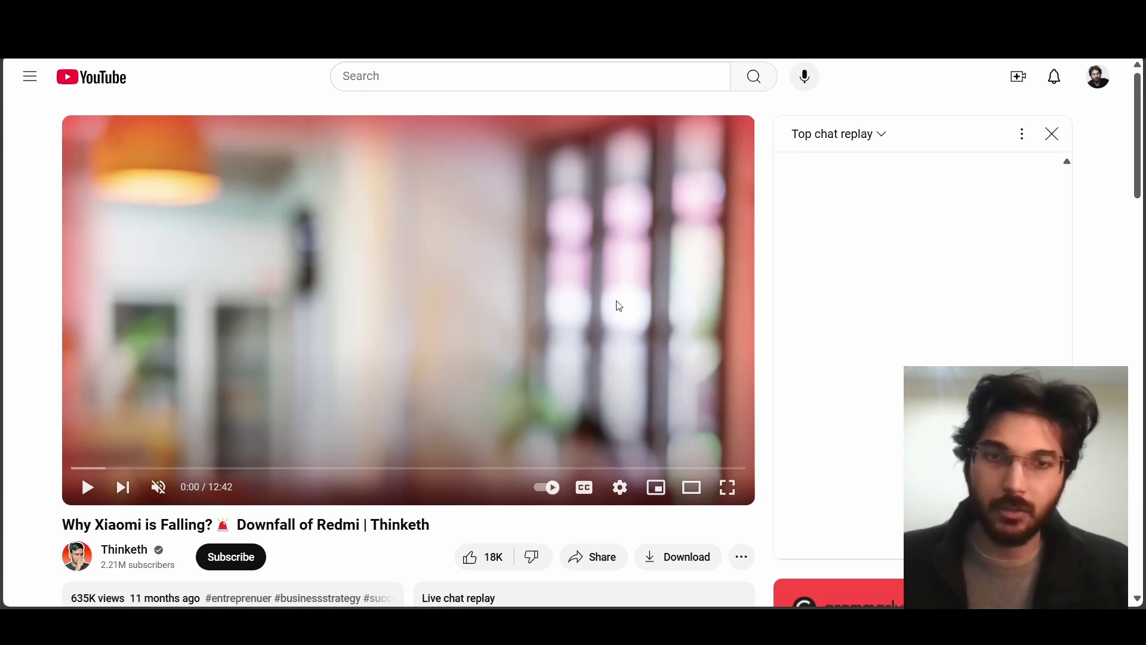
- Replay the Xiaomi video's 1 BILLION $ moment around 2:25–2:35, pausing on that frame
click(647, 308)
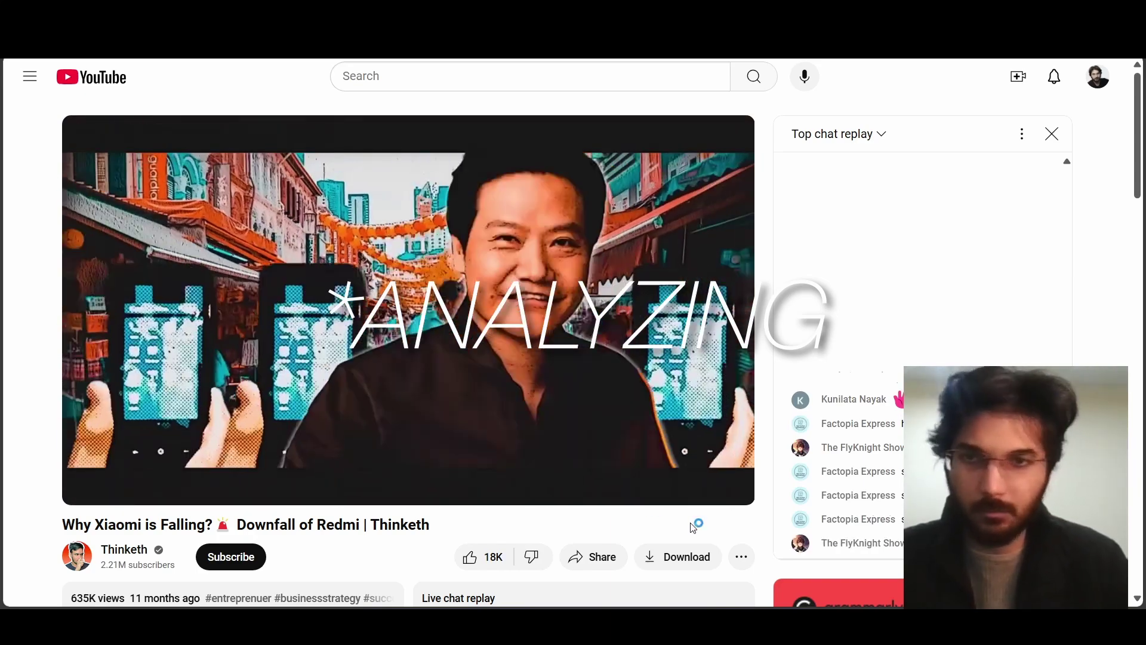
key(Left)
key(Left)
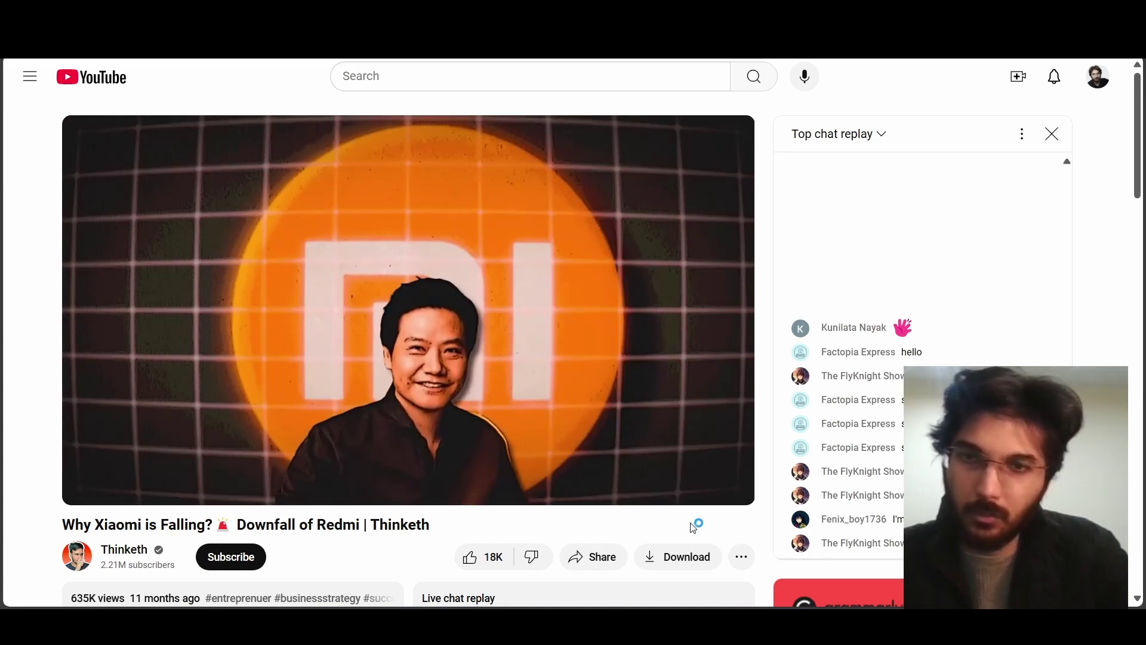
key(space)
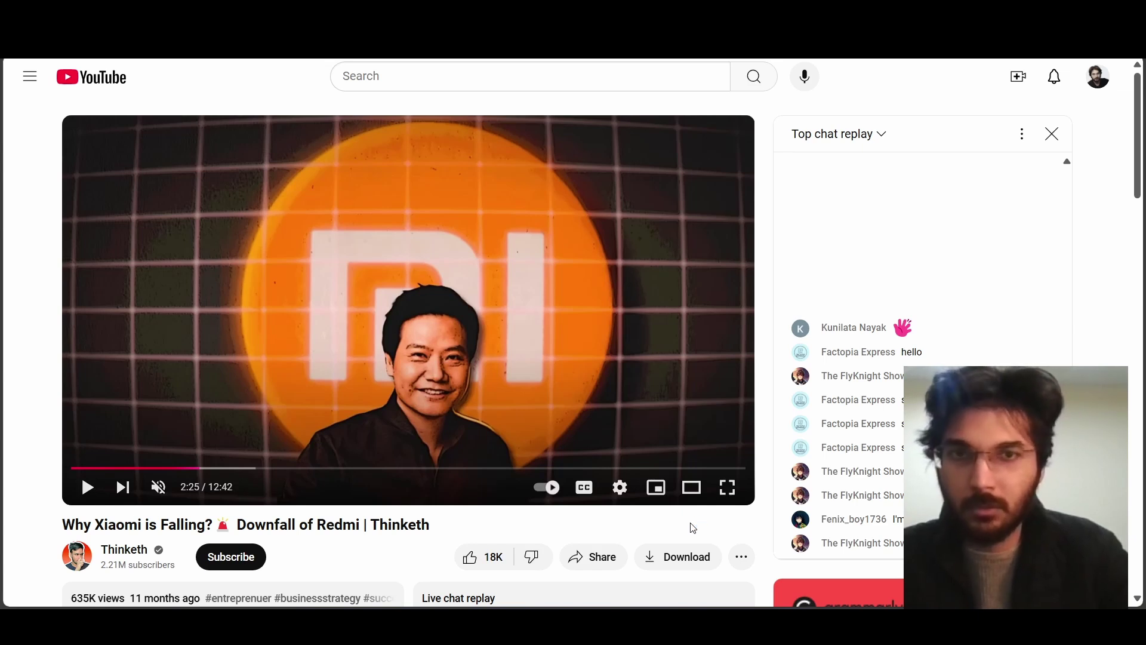
key(space)
key(space)
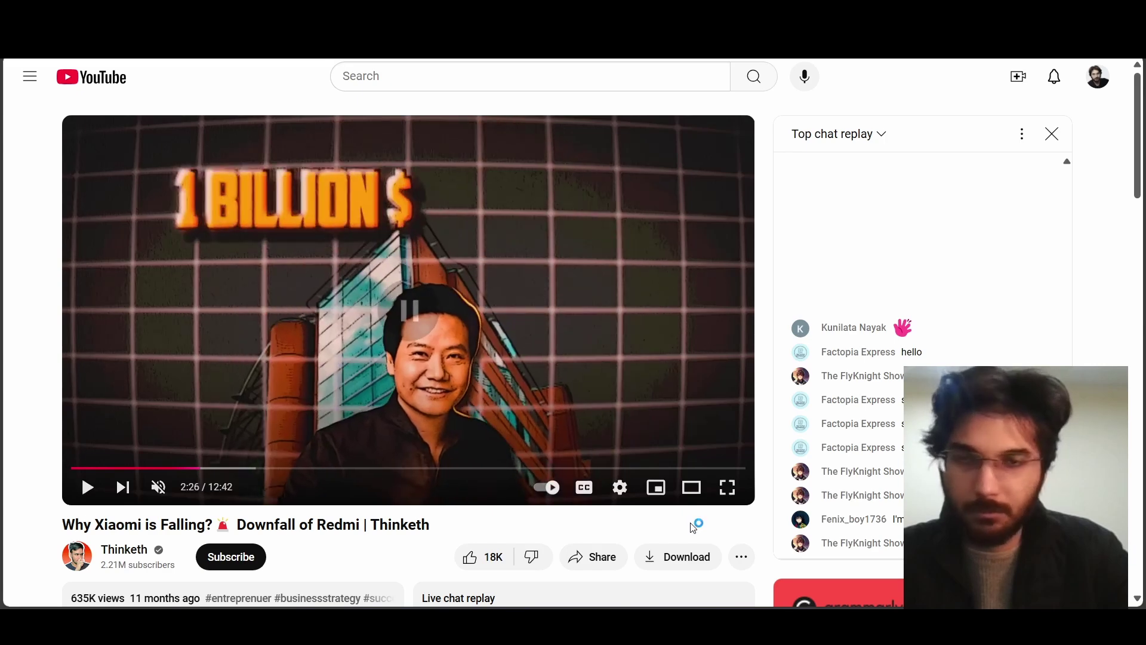
key(space)
key(space)
key(space)
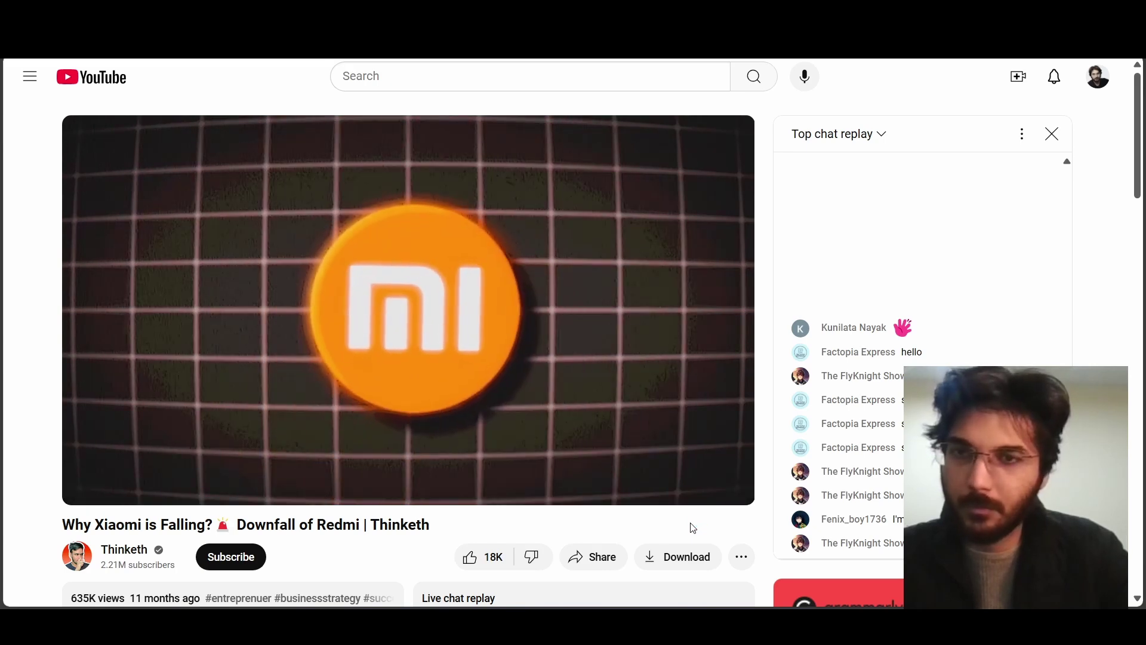
key(space)
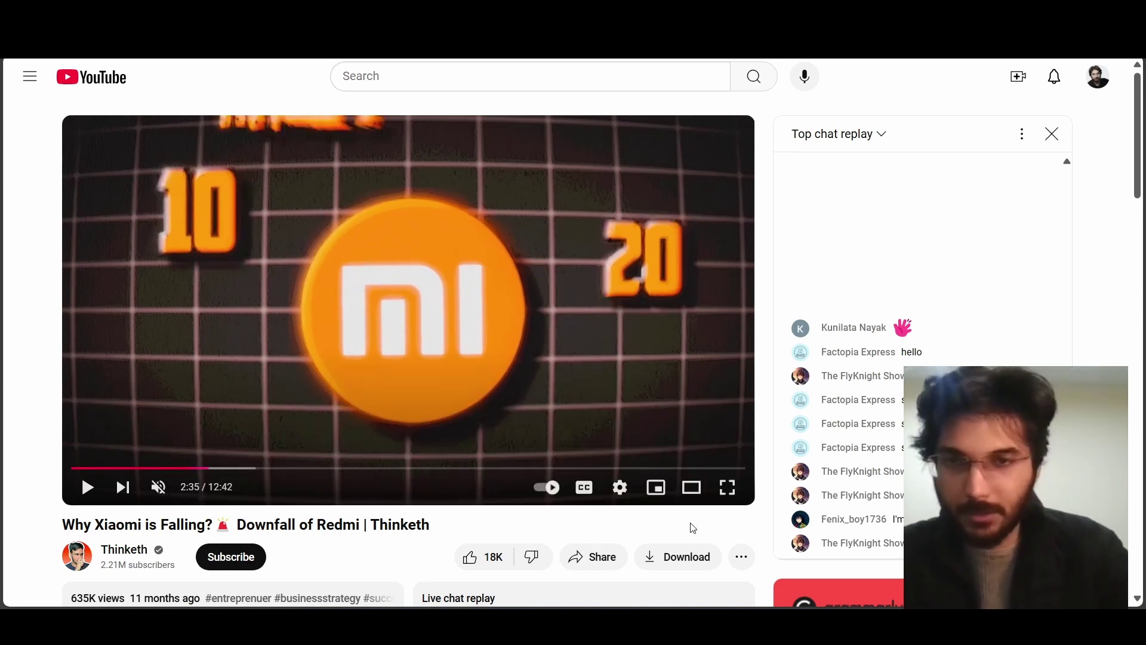
key(Left)
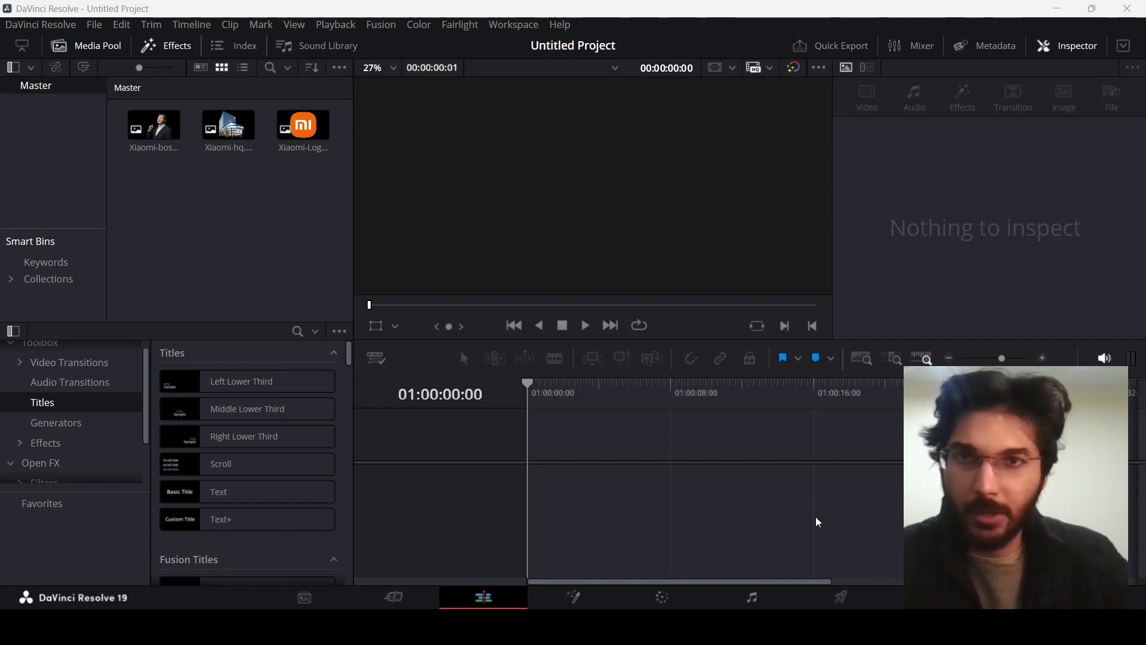
- Create a new empty timeline, Timeline 1, from the Media Pool
right_click(292, 182)
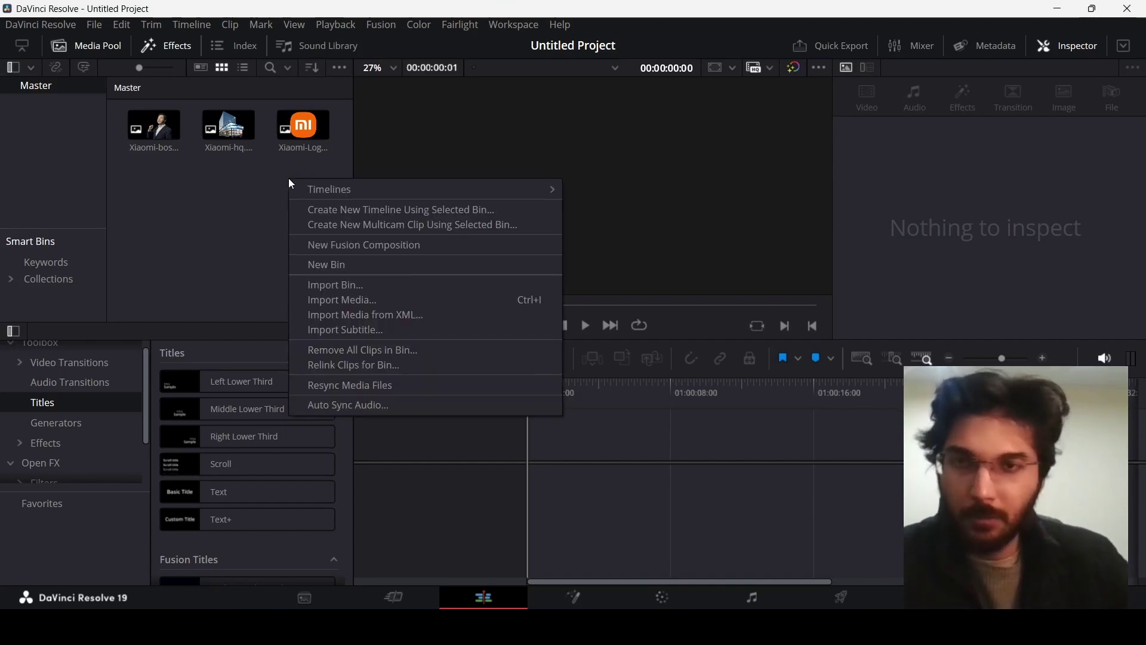
mouse_move(328, 191)
click(610, 187)
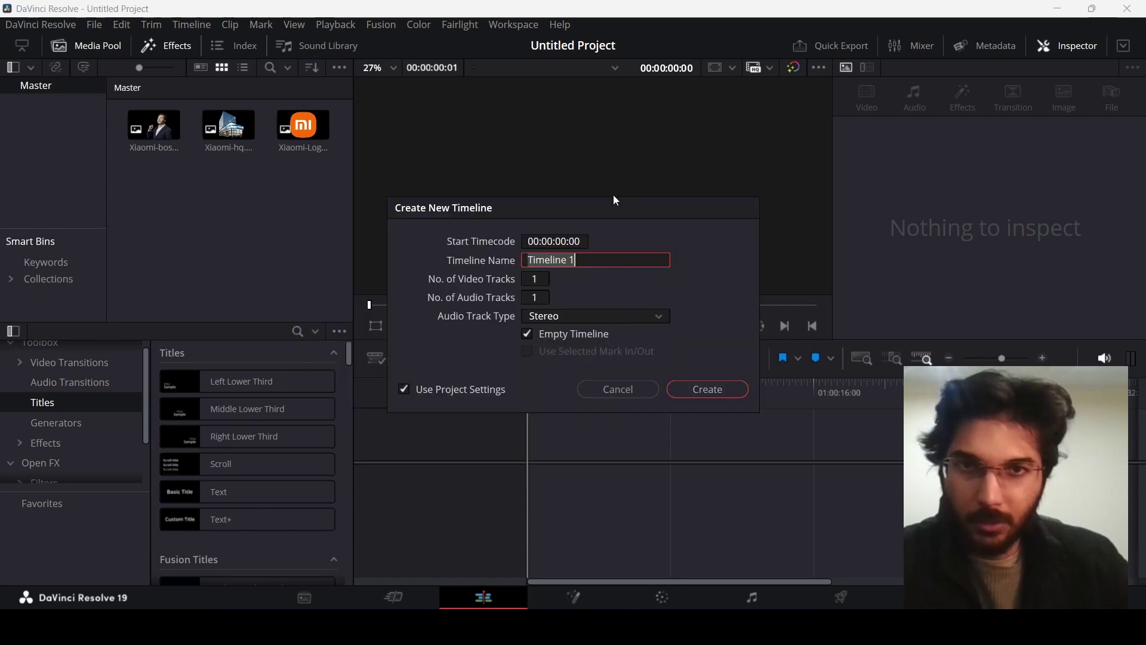
click(681, 390)
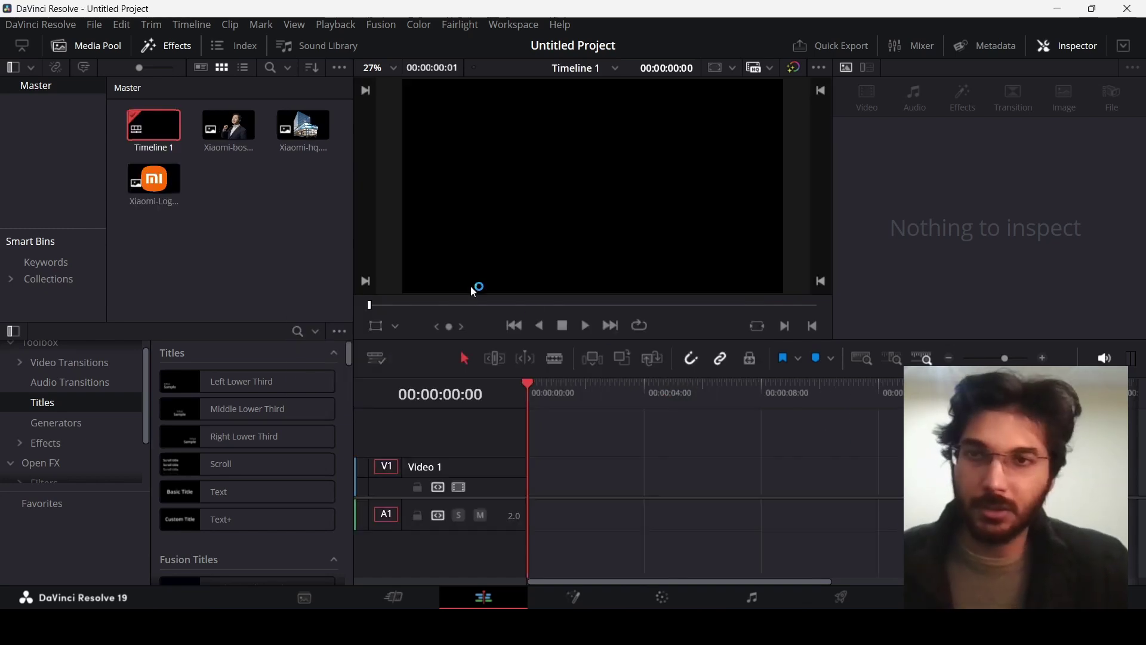
- Drag a Fusion Composition effect onto the start of Video 1
click(258, 235)
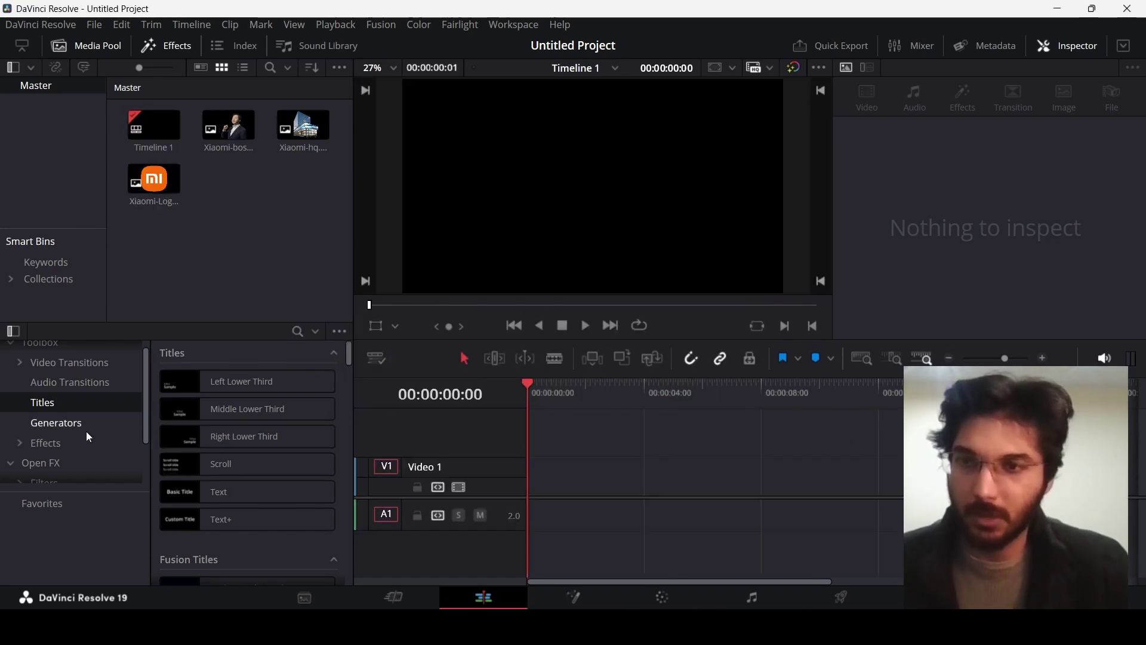
click(69, 443)
drag(241, 411, 592, 488)
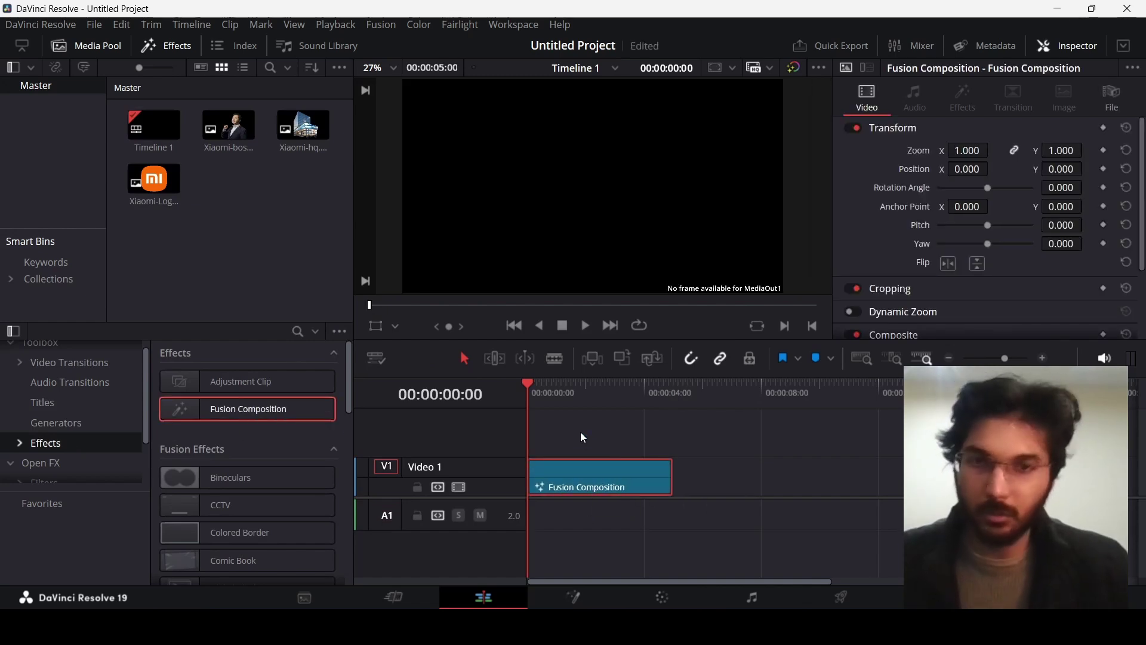
right_click(582, 469)
- Open the Fusion Composition on the Fusion page and add a Background1 node
click(644, 371)
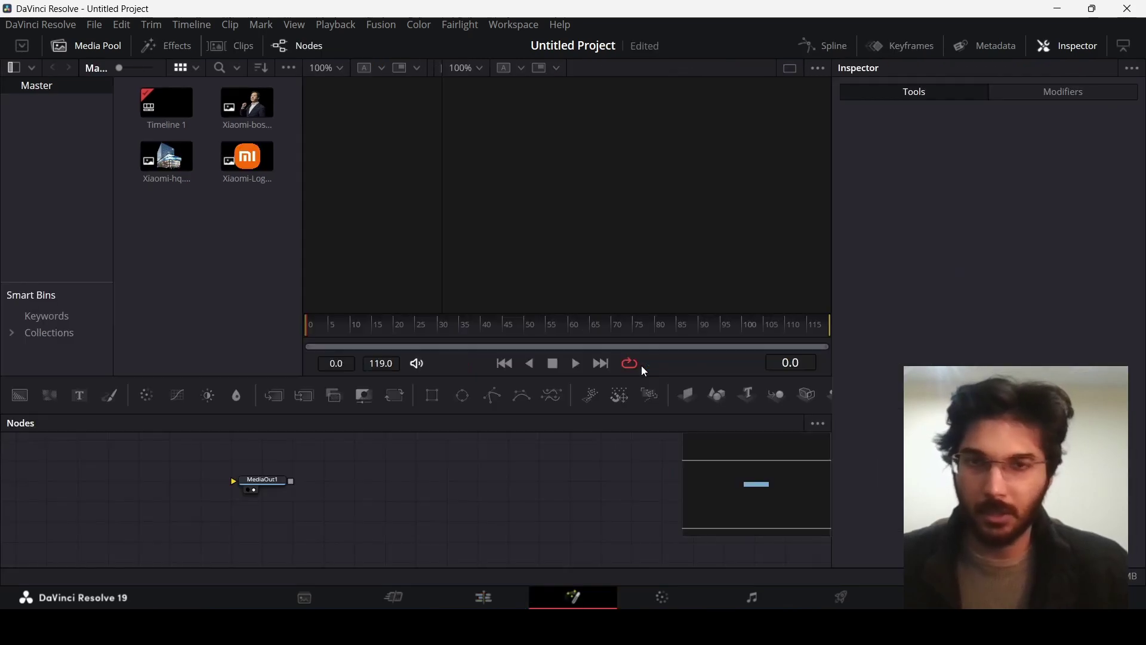
drag(263, 481, 438, 480)
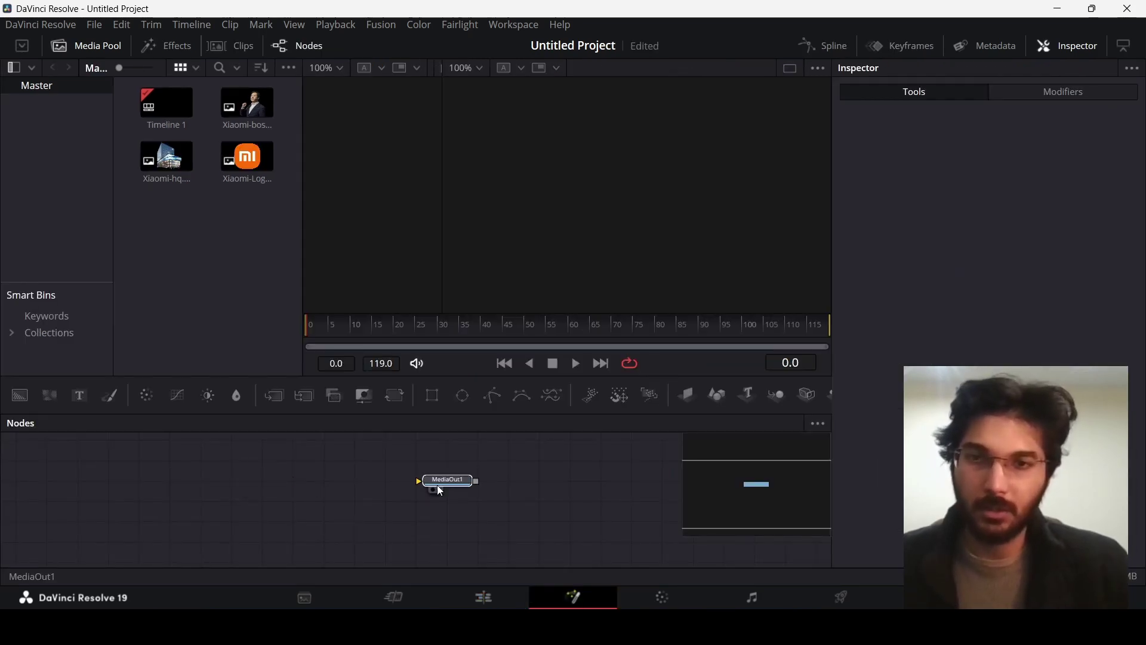
scroll(432, 485, up, 2)
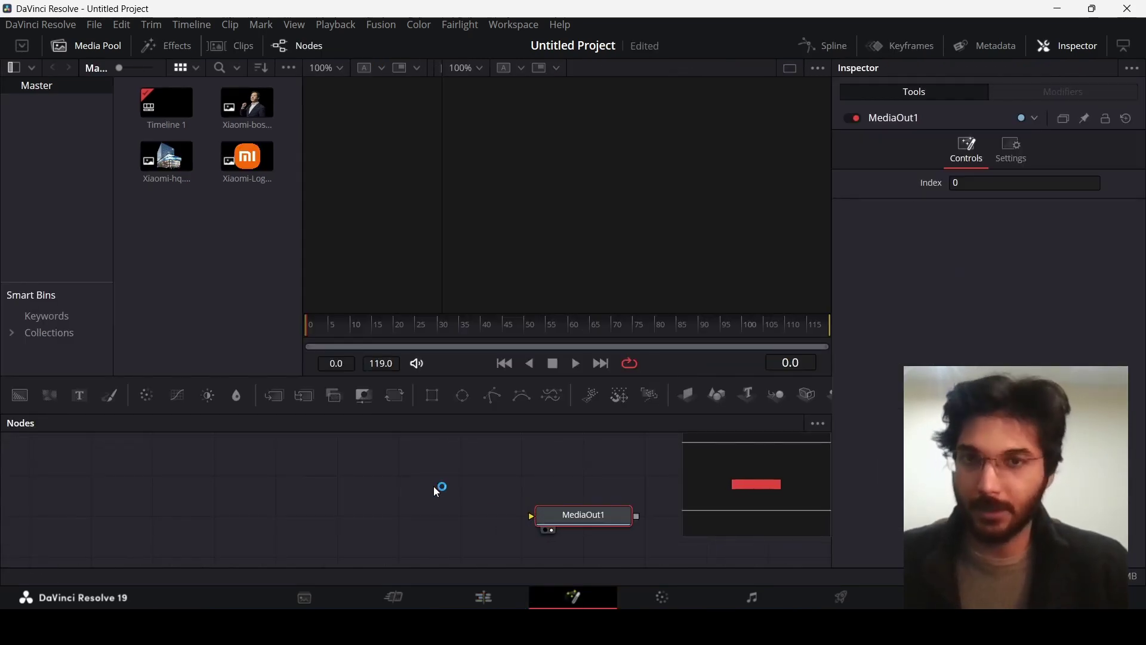
drag(20, 395, 181, 517)
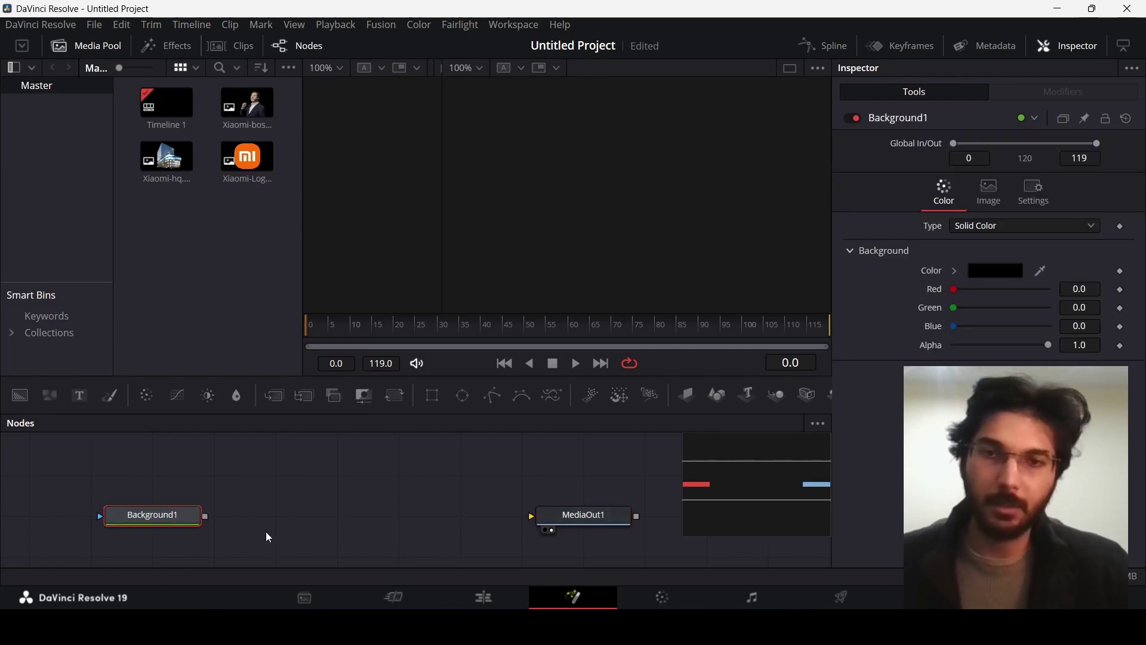
- Add a Grid1 node after Background1 through the tool search for 'grid'
key(shift+space)
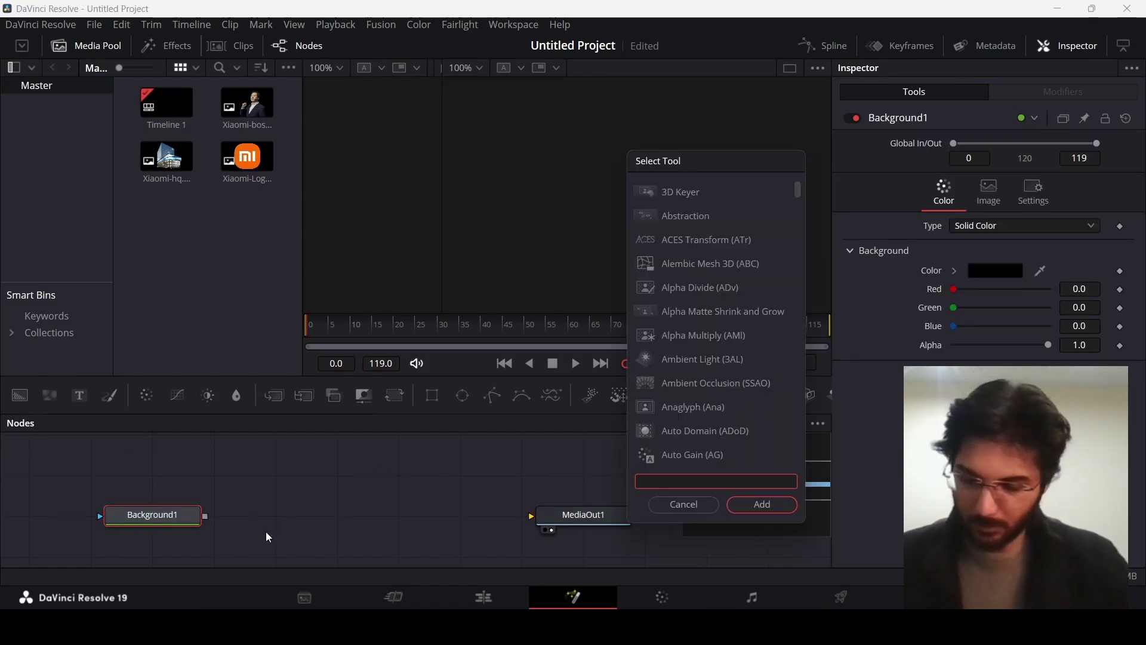
text(grid)
key(Up)
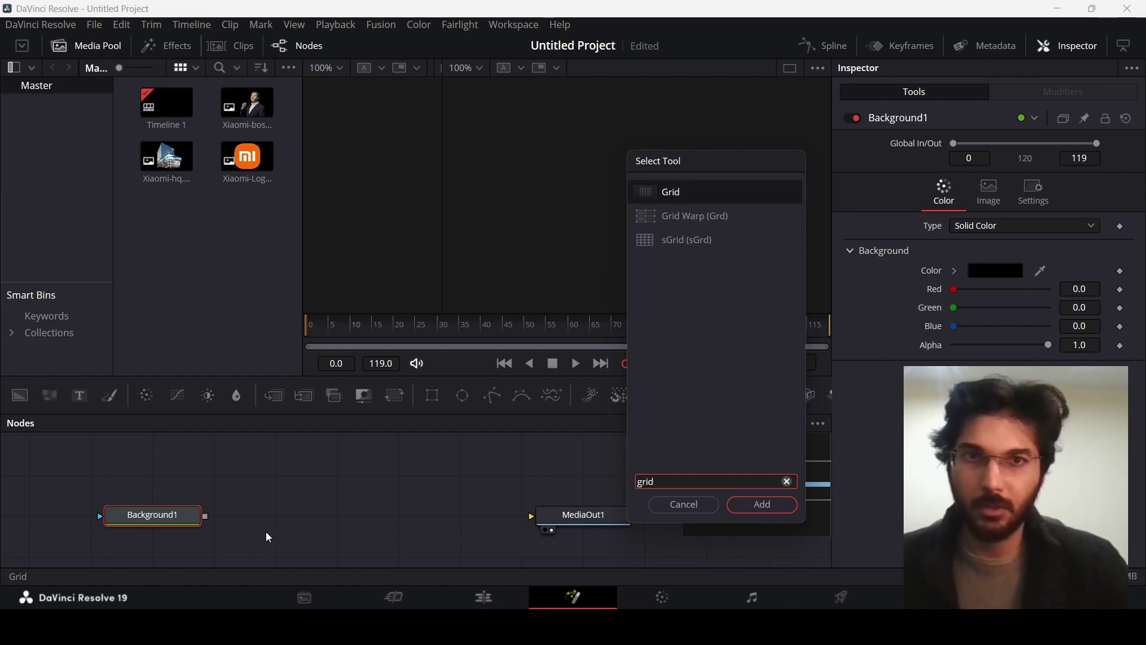
key(Return)
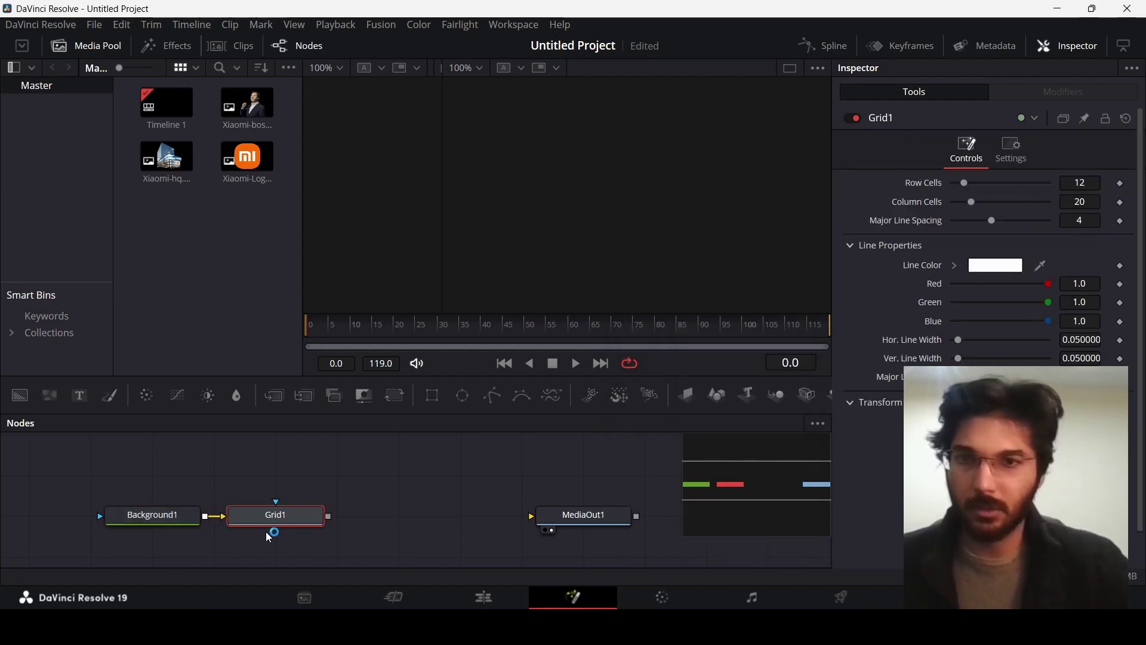
- Connect Grid1 to MediaOut1 and set its Major Line Spacing to 0
drag(329, 516, 562, 520)
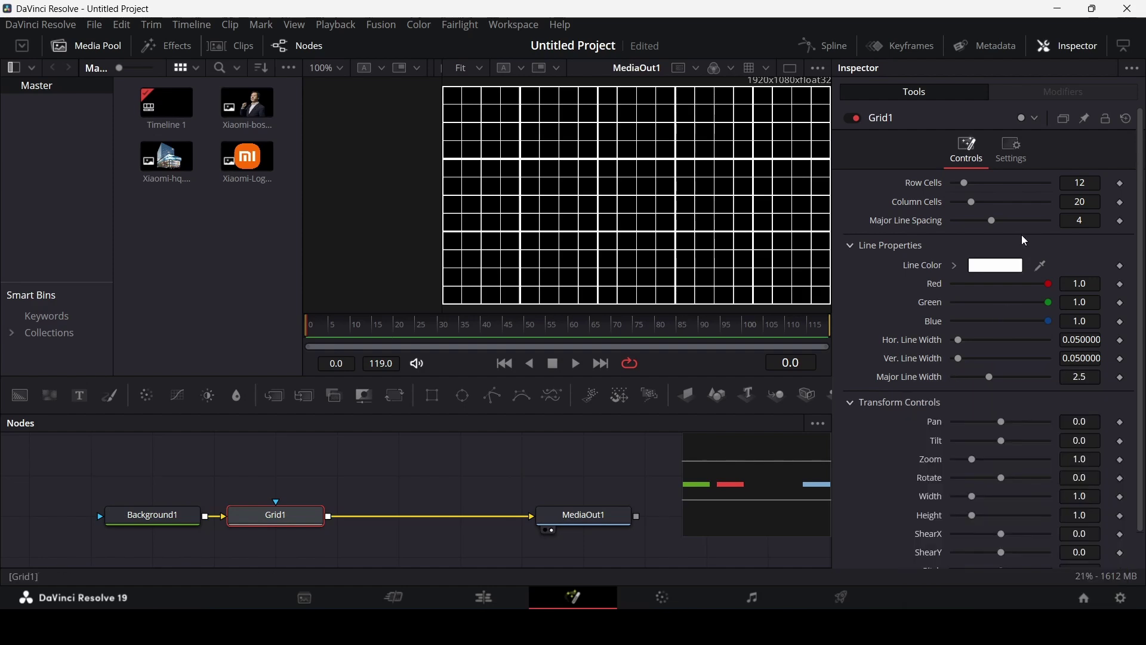
click(1081, 221)
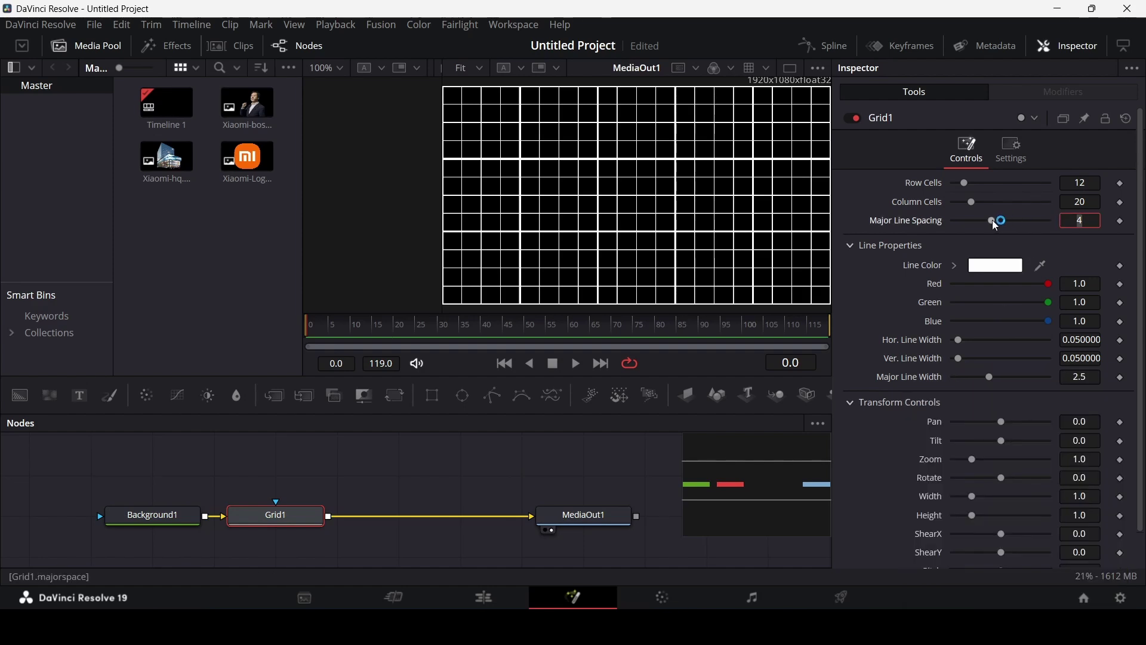
text(0)
key(Return)
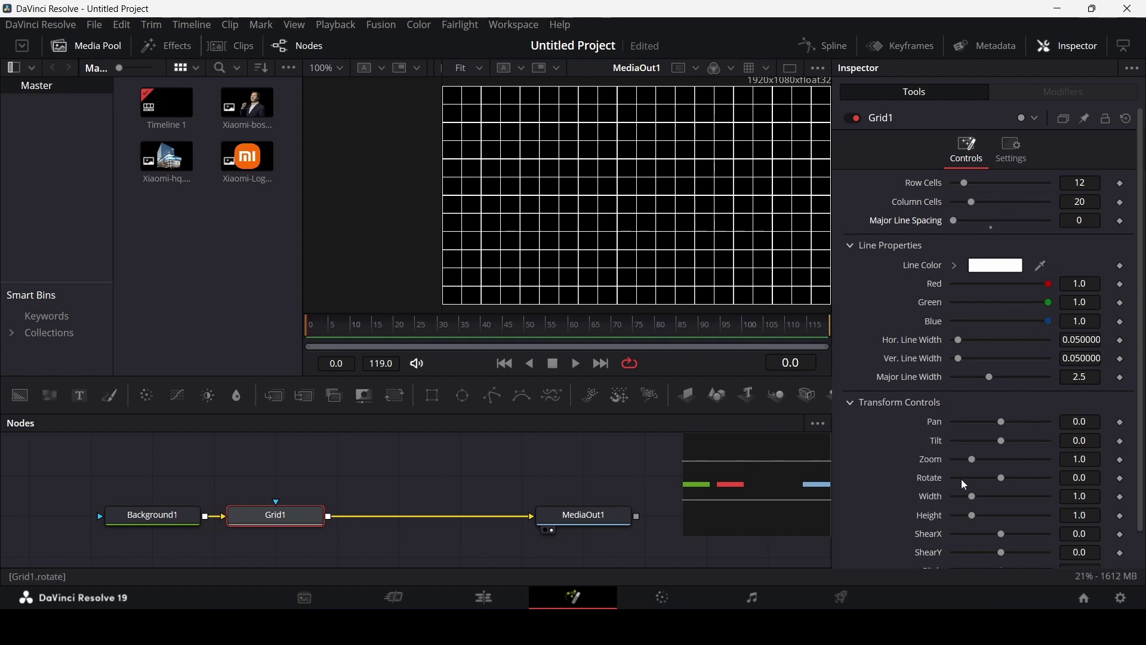
- Zoom the grid to 1.018 and darken its line colour to grey (0.512)
drag(971, 460, 972, 460)
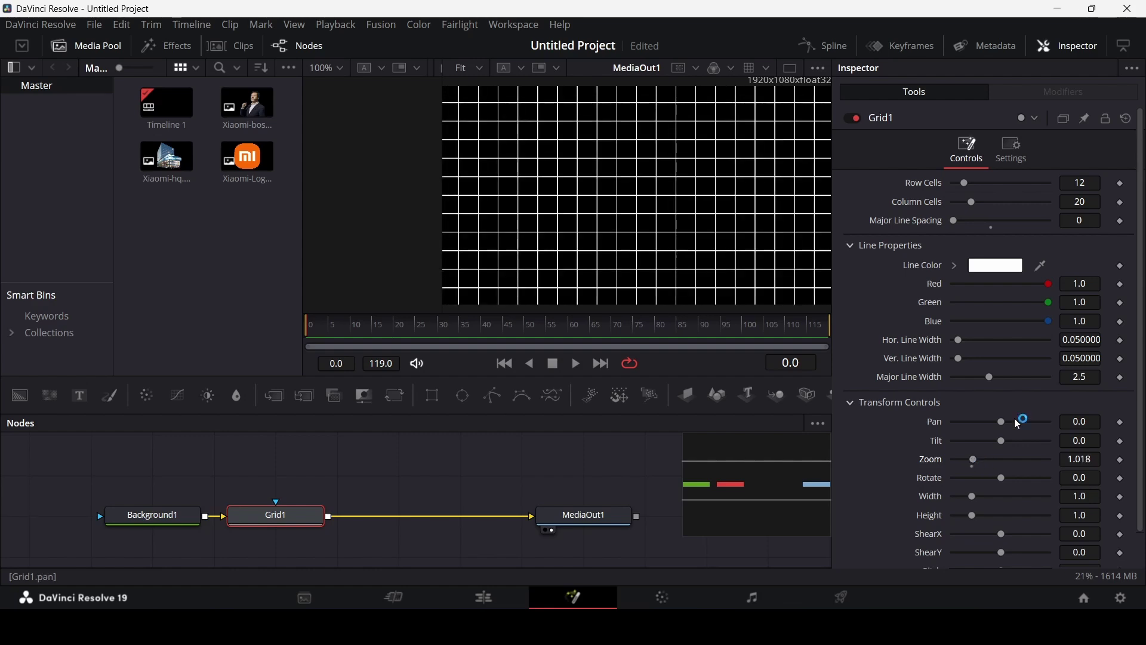
click(957, 266)
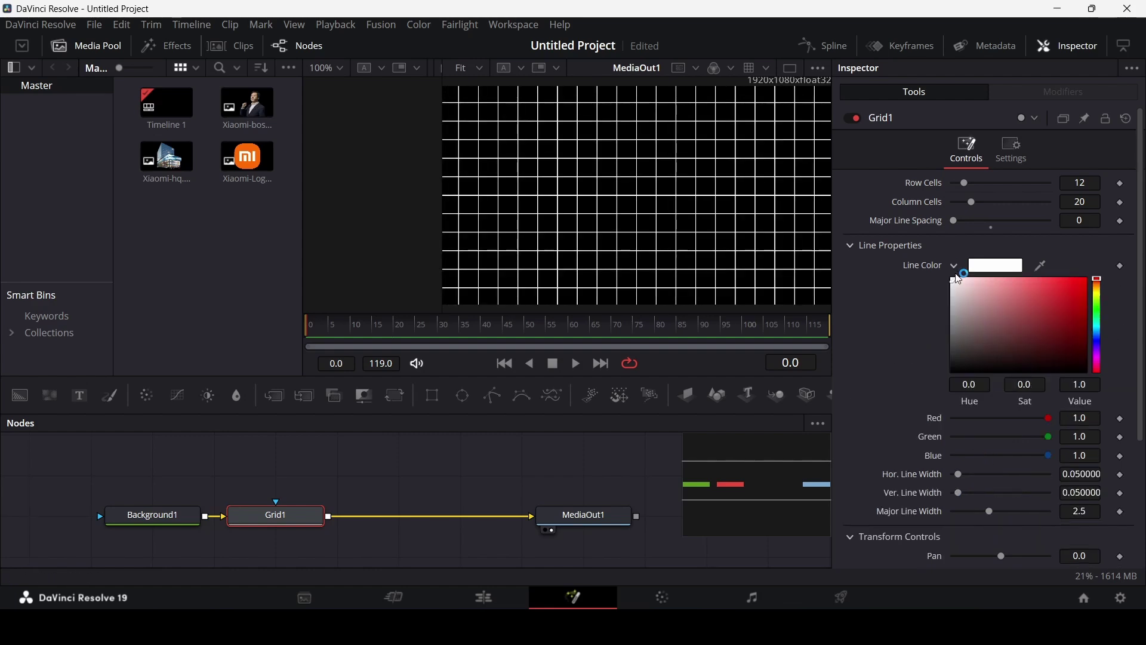
mouse_move(961, 290)
mouse_down()
mouse_move(940, 292)
mouse_move(929, 324)
mouse_up()
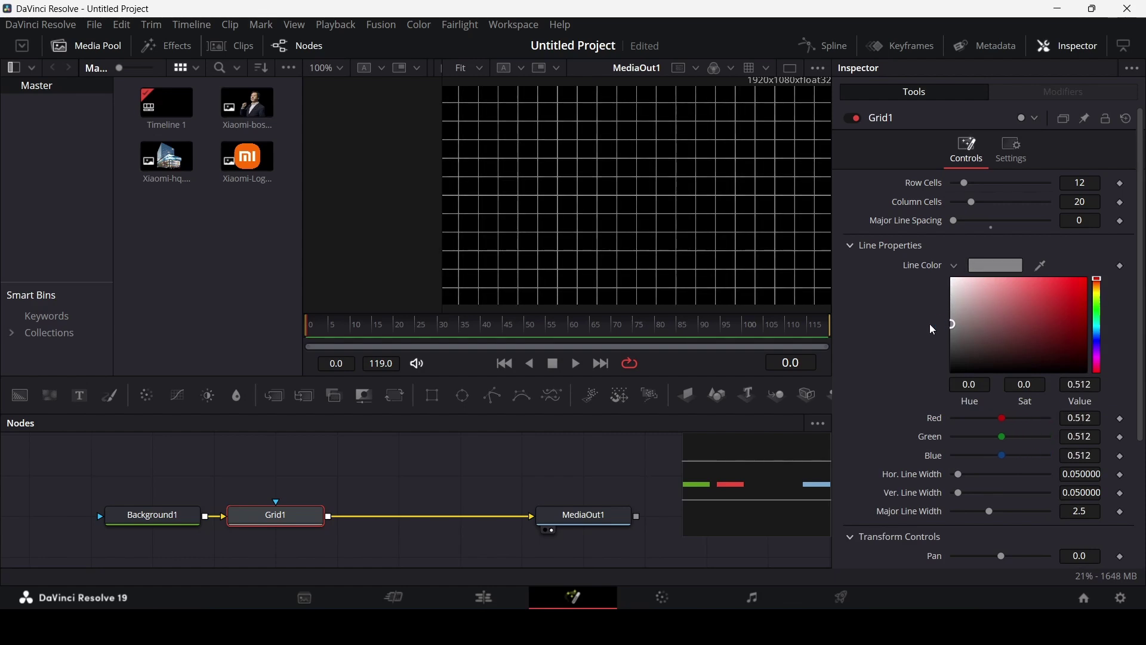
click(957, 269)
click(472, 465)
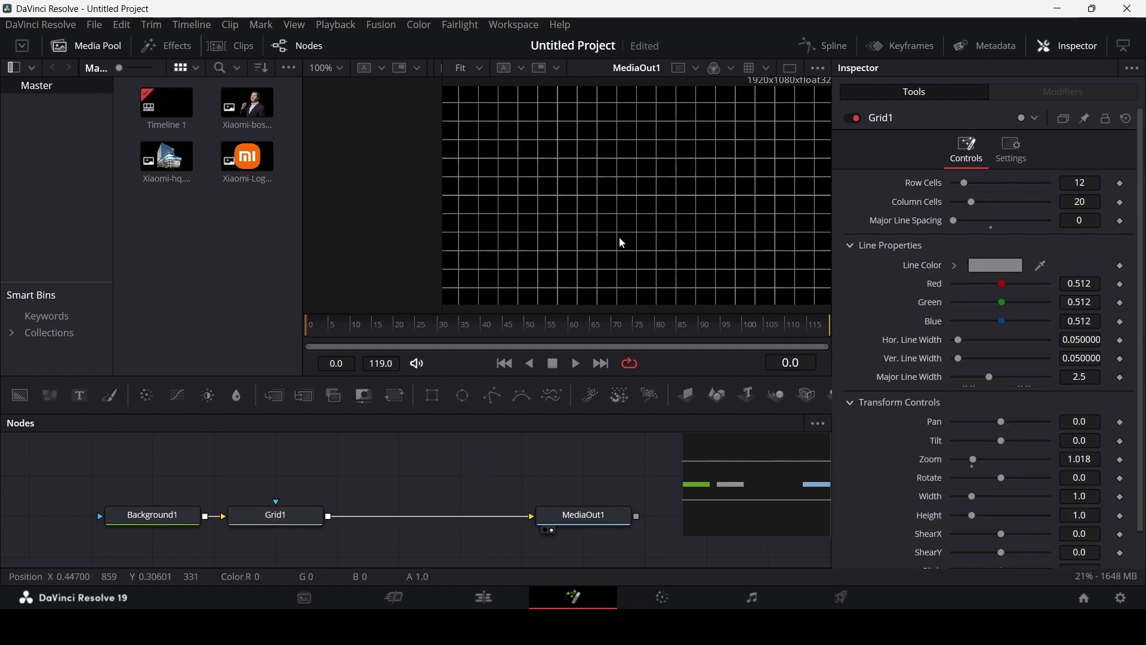
scroll(602, 210, down, 1)
scroll(635, 209, down, 1)
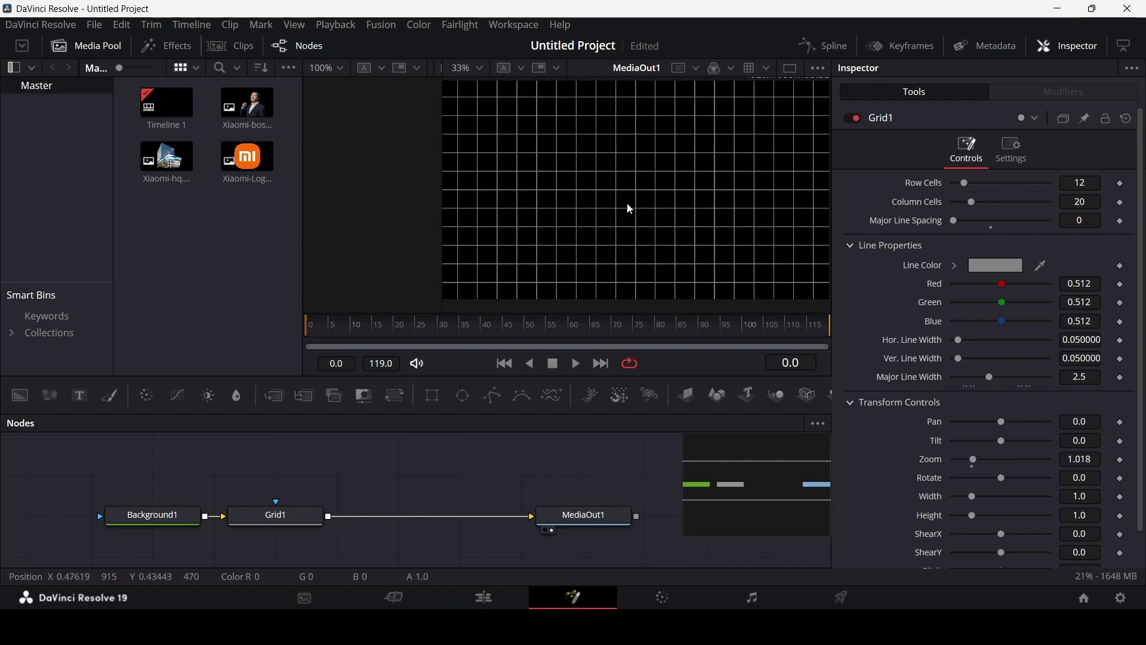
click(296, 513)
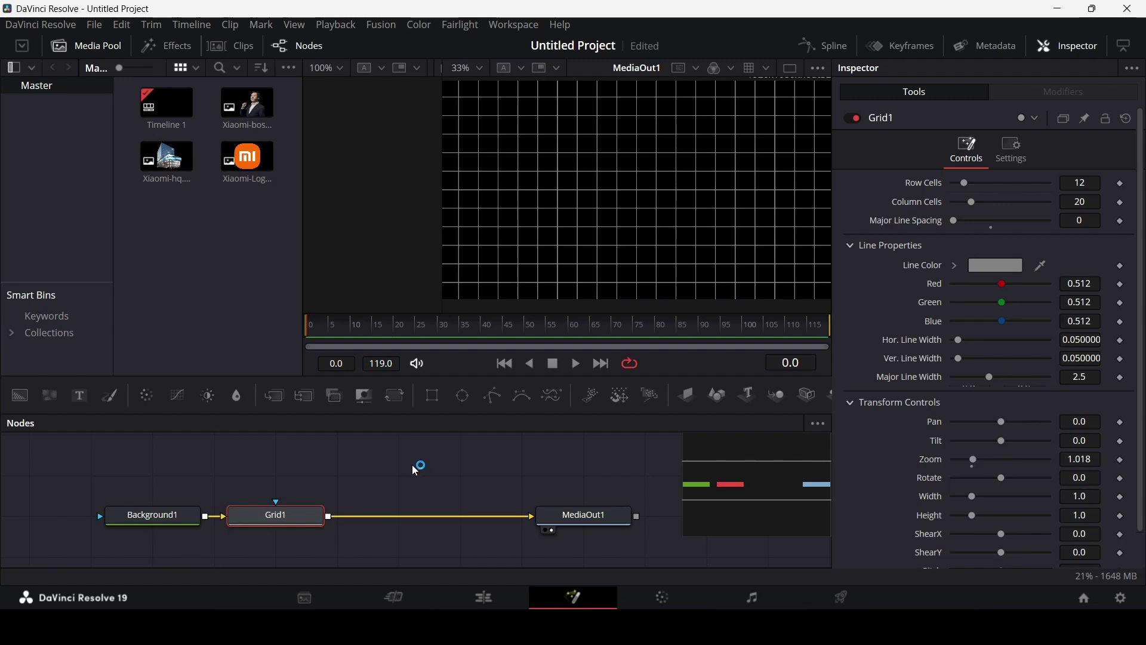
key(shift+space)
text(raid)
key(BackSpace)
key(BackSpace)
key(BackSpace)
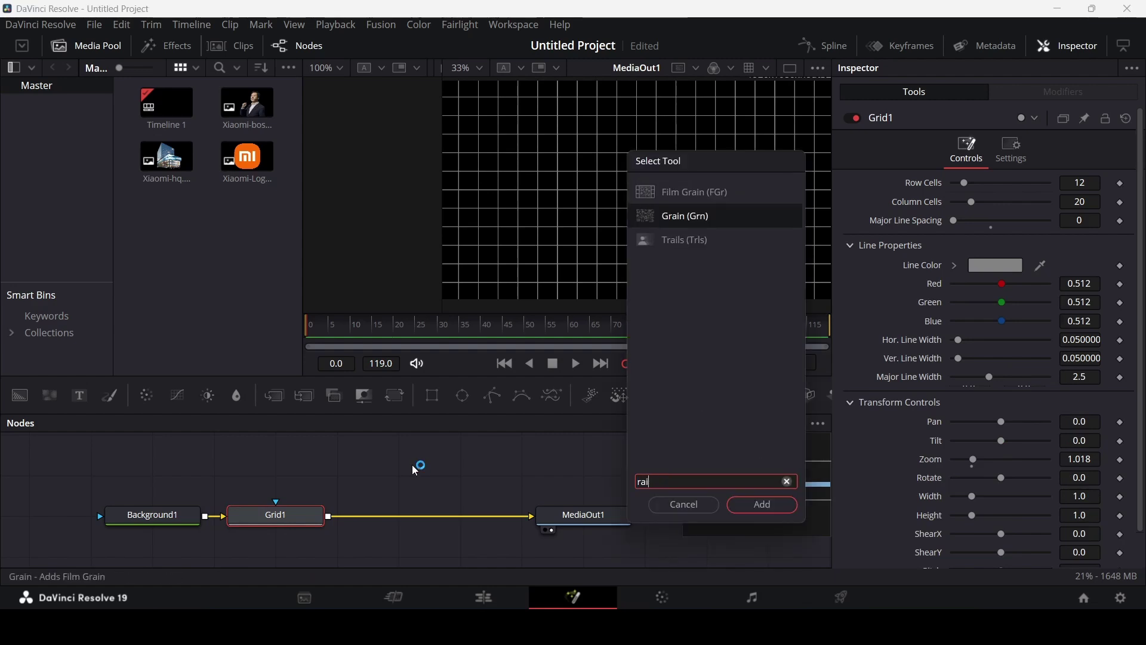
text(d)
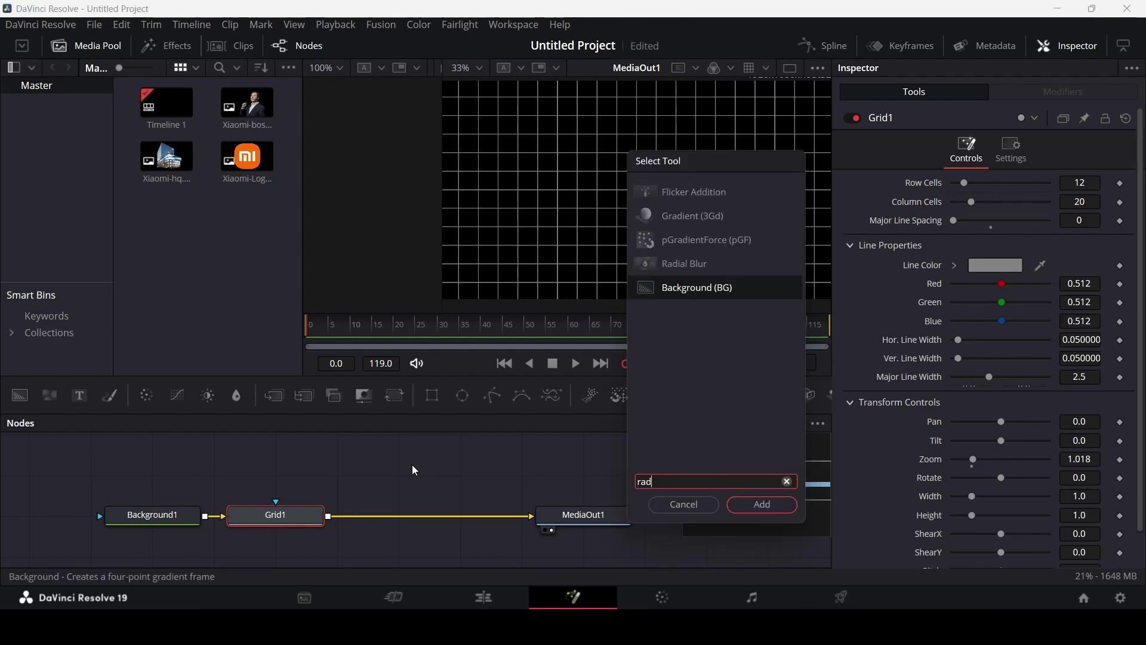
key(Up)
key(Up)
key(Down)
key(Return)
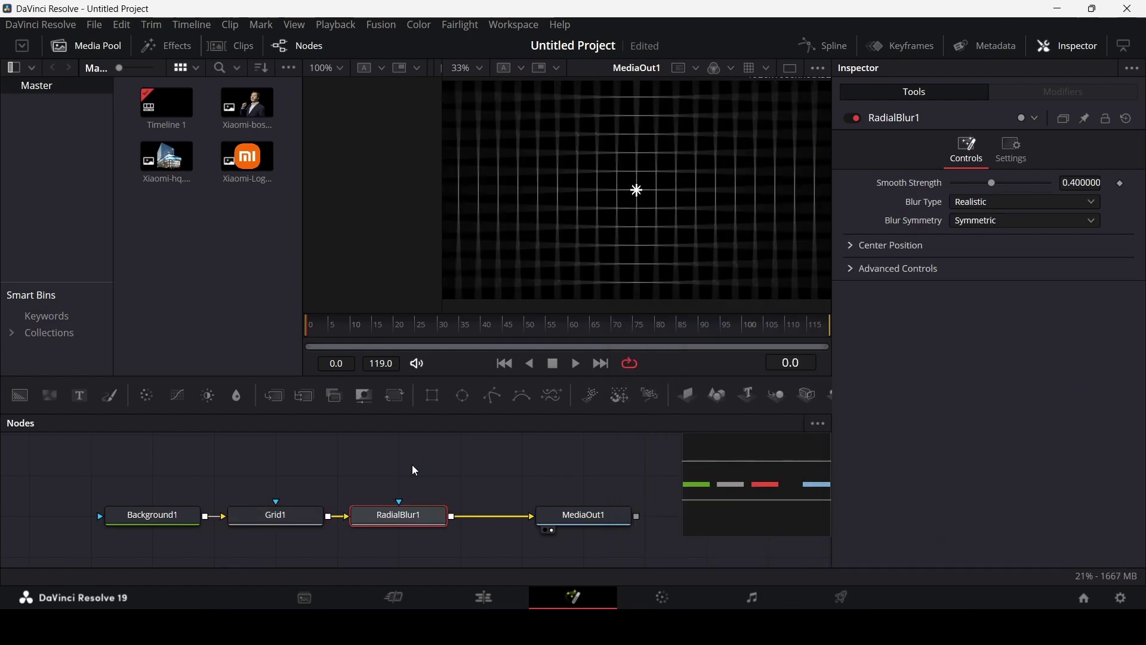
drag(994, 193, 980, 188)
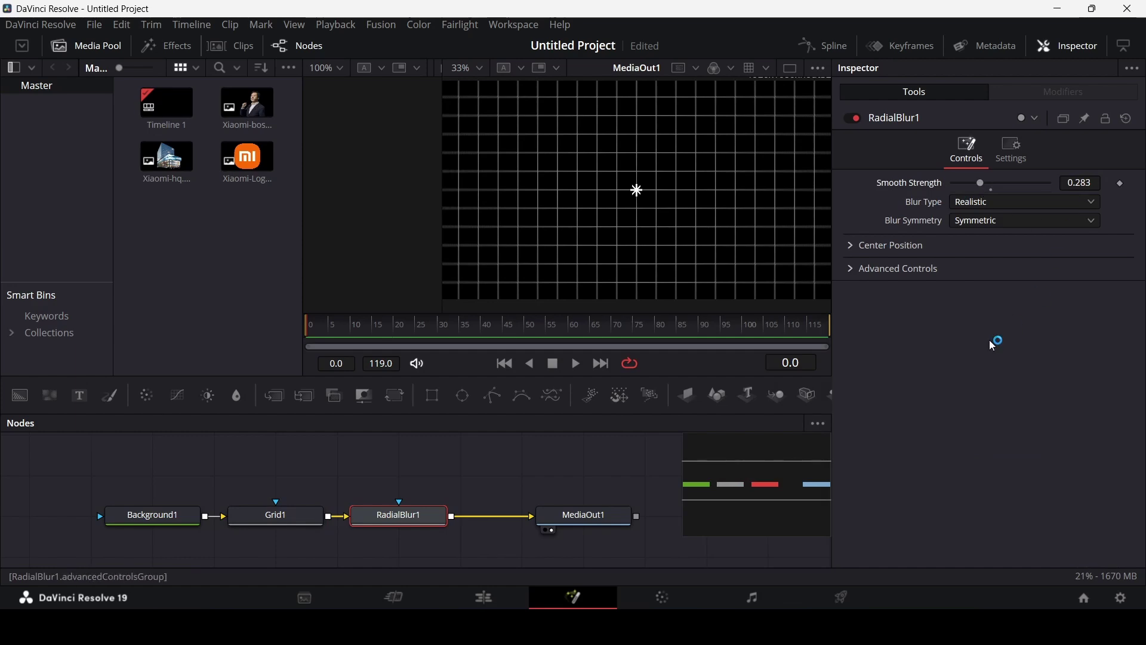
click(606, 447)
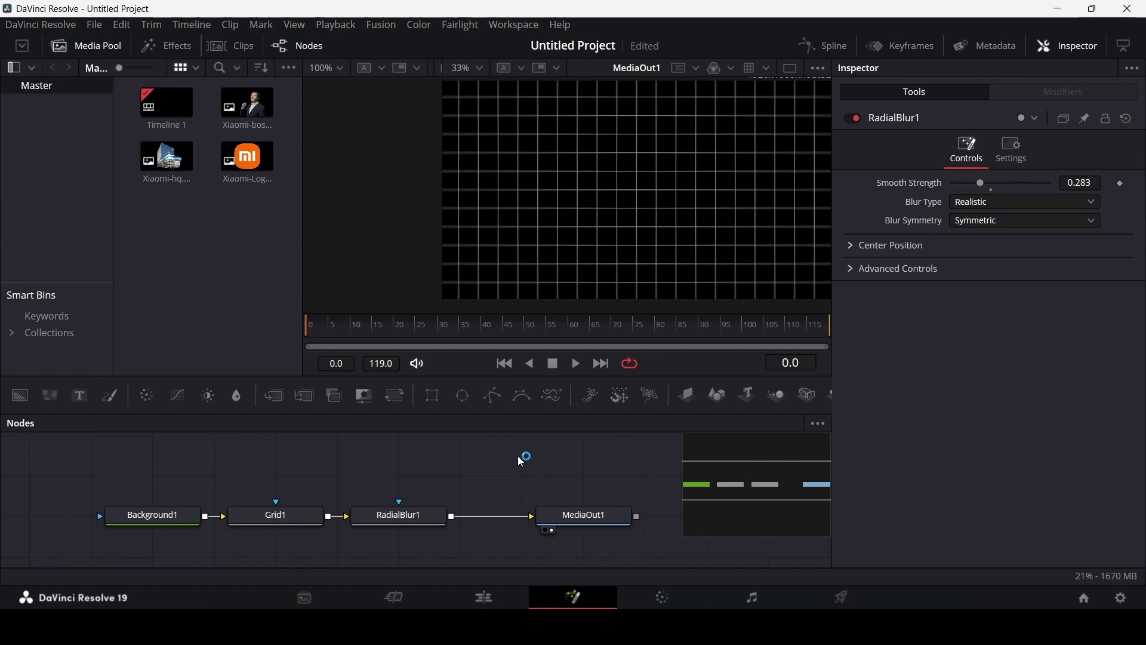
- Insert a MultiMerge after Radial Blur and feed it the Xiaomi-Logo and Xiaomi-bossman images
drag(577, 513, 699, 514)
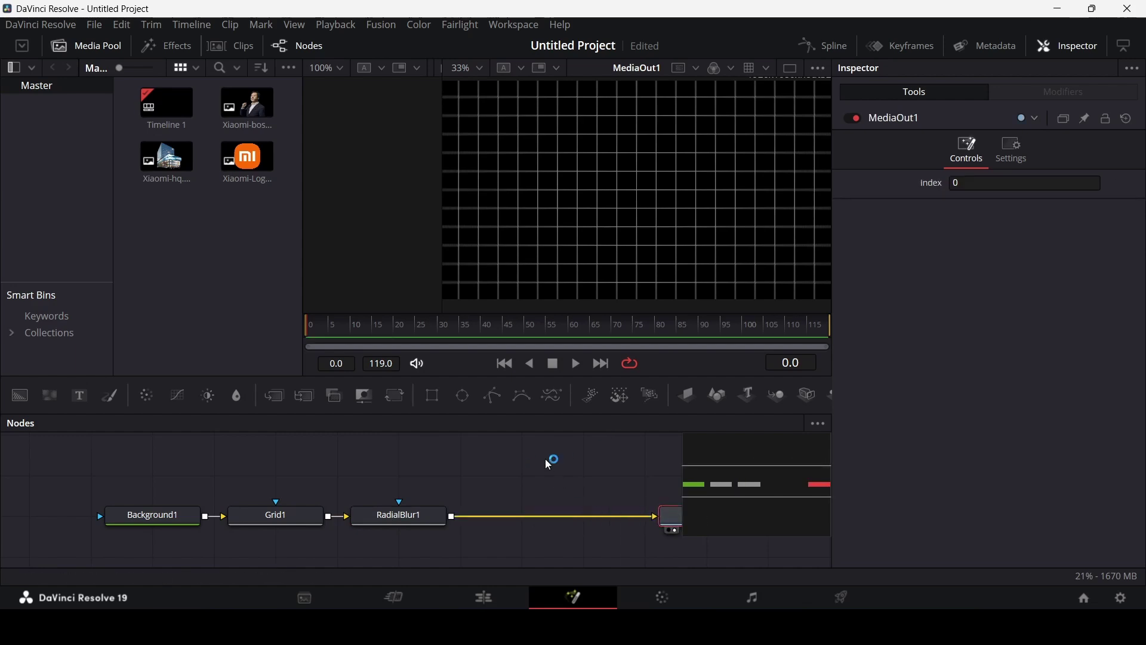
drag(546, 458, 427, 478)
click(315, 536)
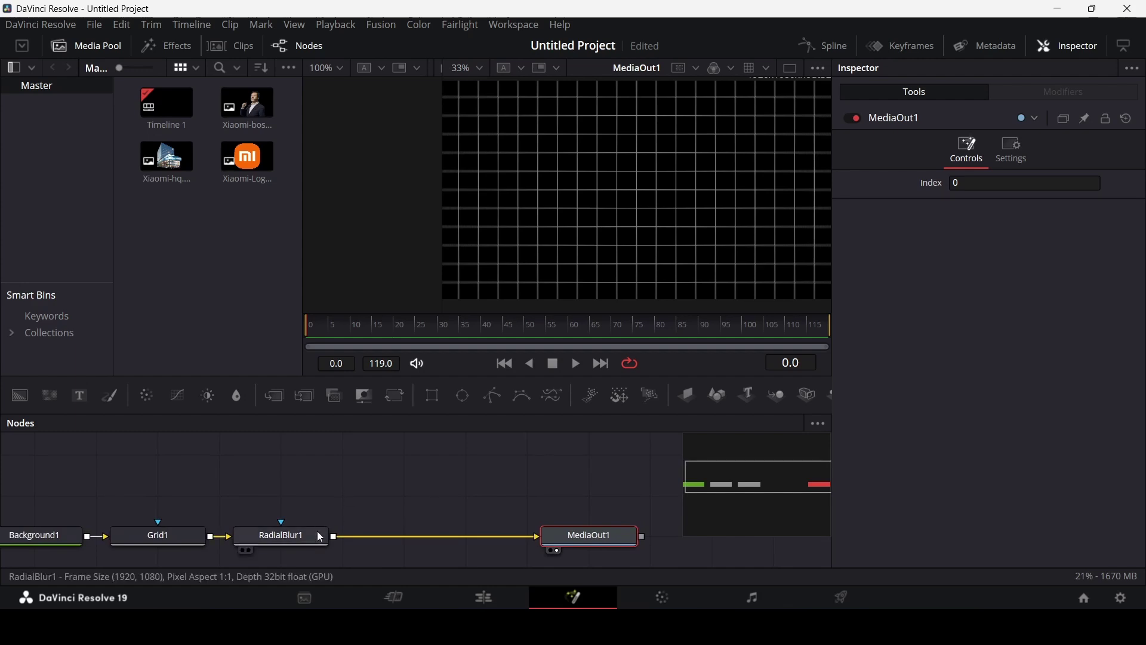
click(304, 395)
drag(409, 528, 463, 526)
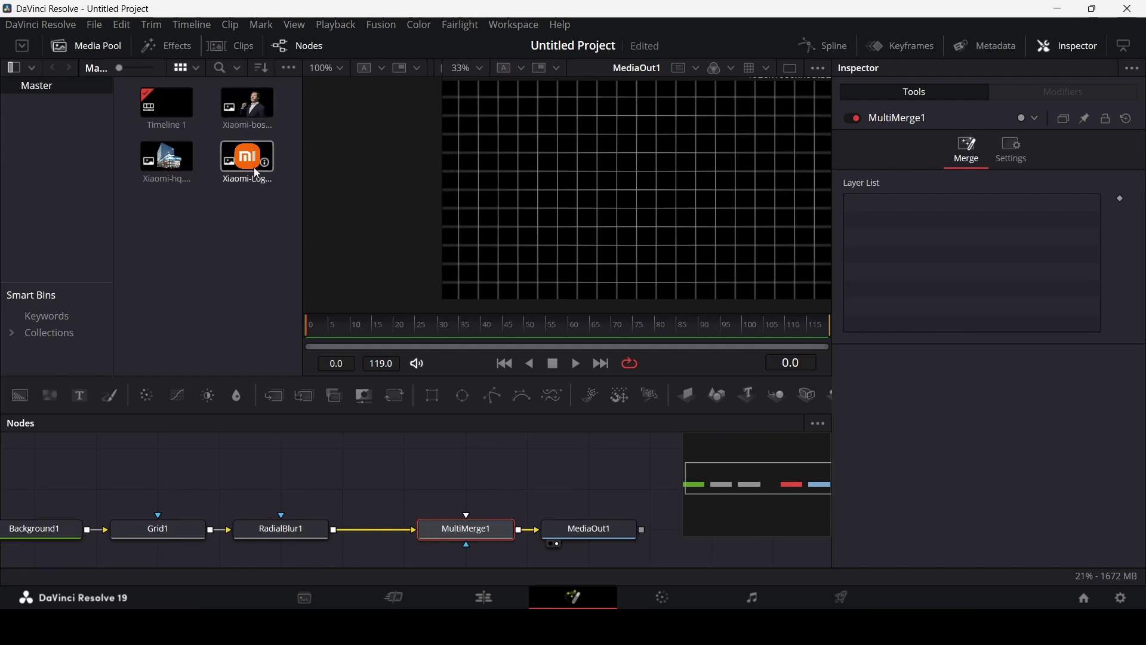
drag(248, 170, 480, 547)
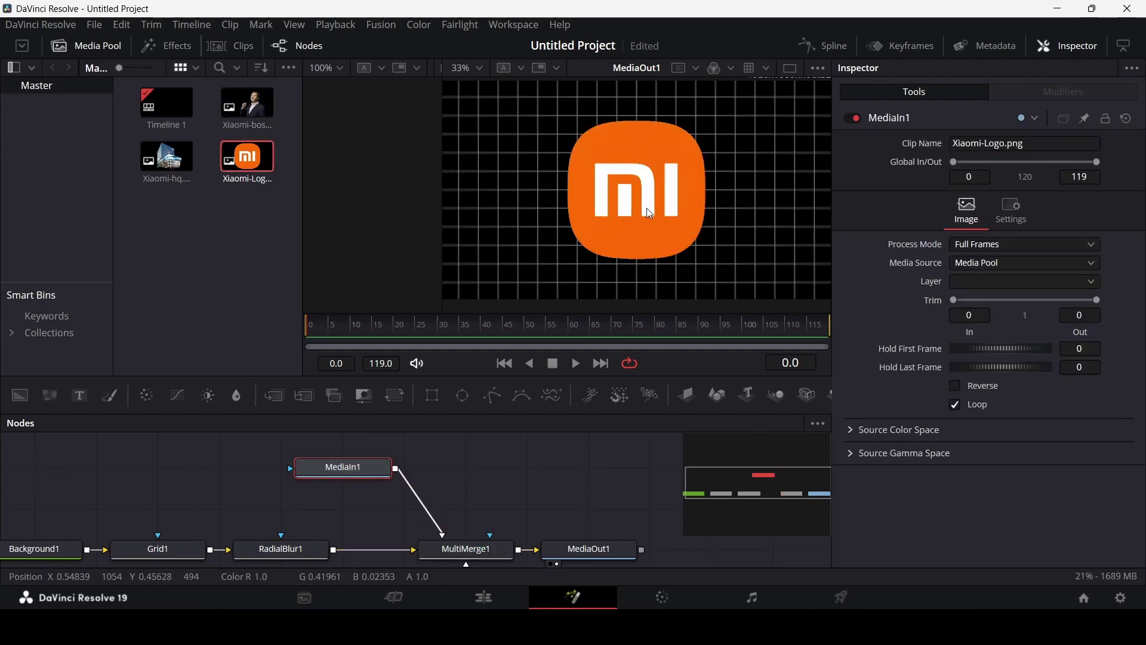
drag(247, 106, 478, 546)
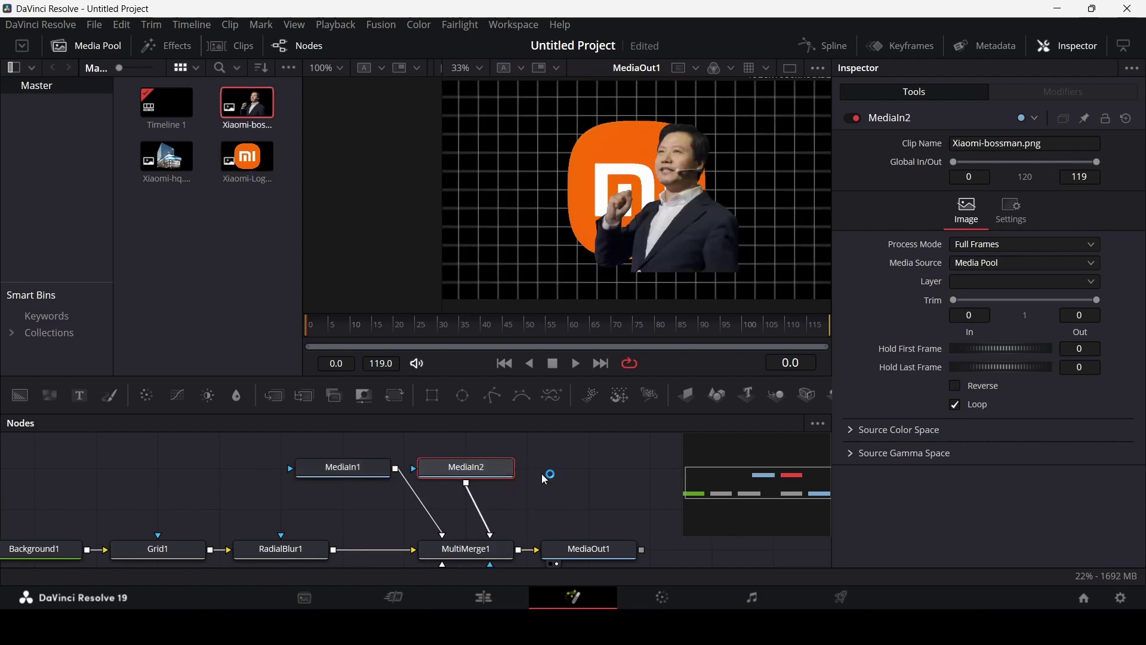
click(481, 554)
- Rename the MultiMerge layers MediaIn1 to 'logo' and MediaIn2 to 'bossman'
double_click(901, 220)
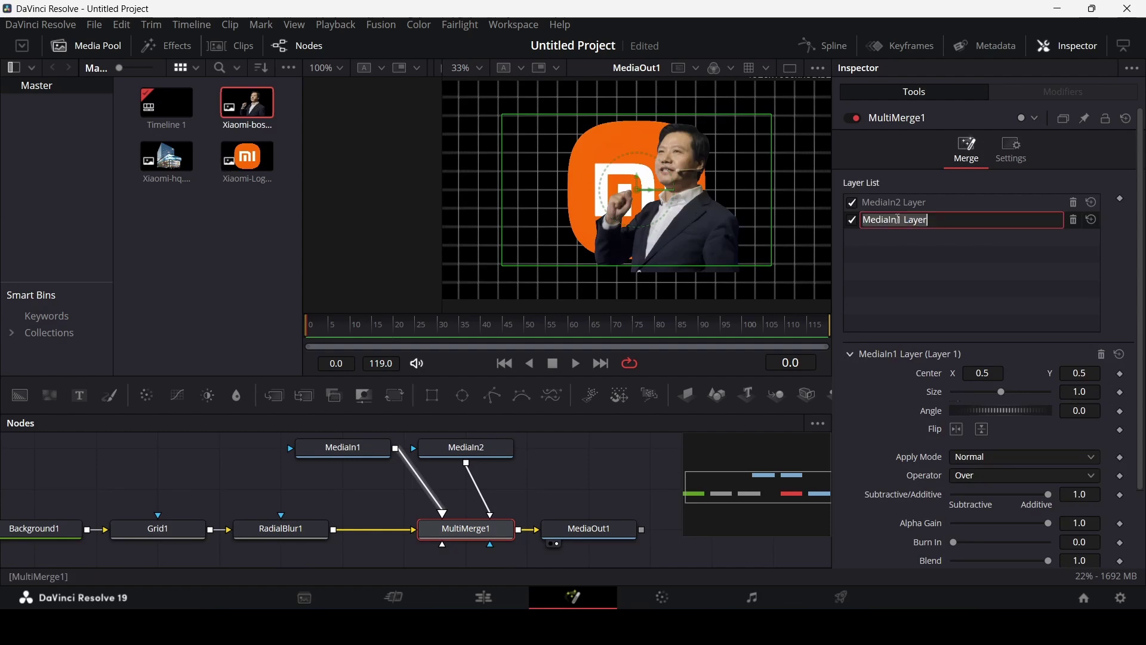
key(ctrl+a)
text(logo)
key(Return)
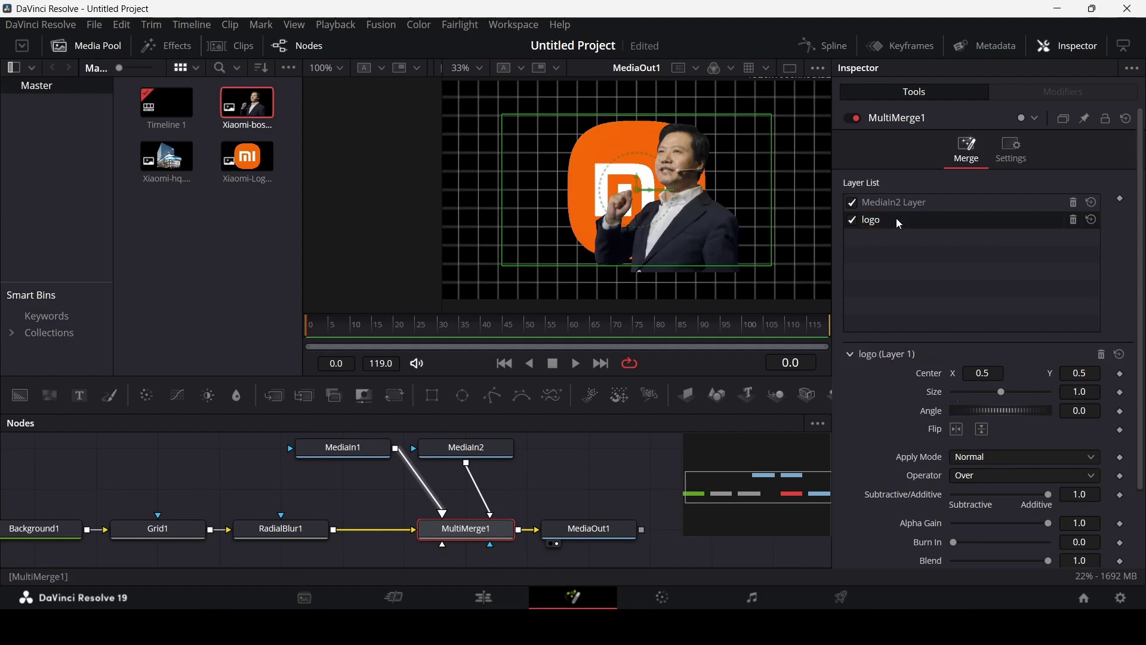
click(852, 220)
click(851, 219)
click(897, 203)
double_click(897, 203)
key(ctrl+a)
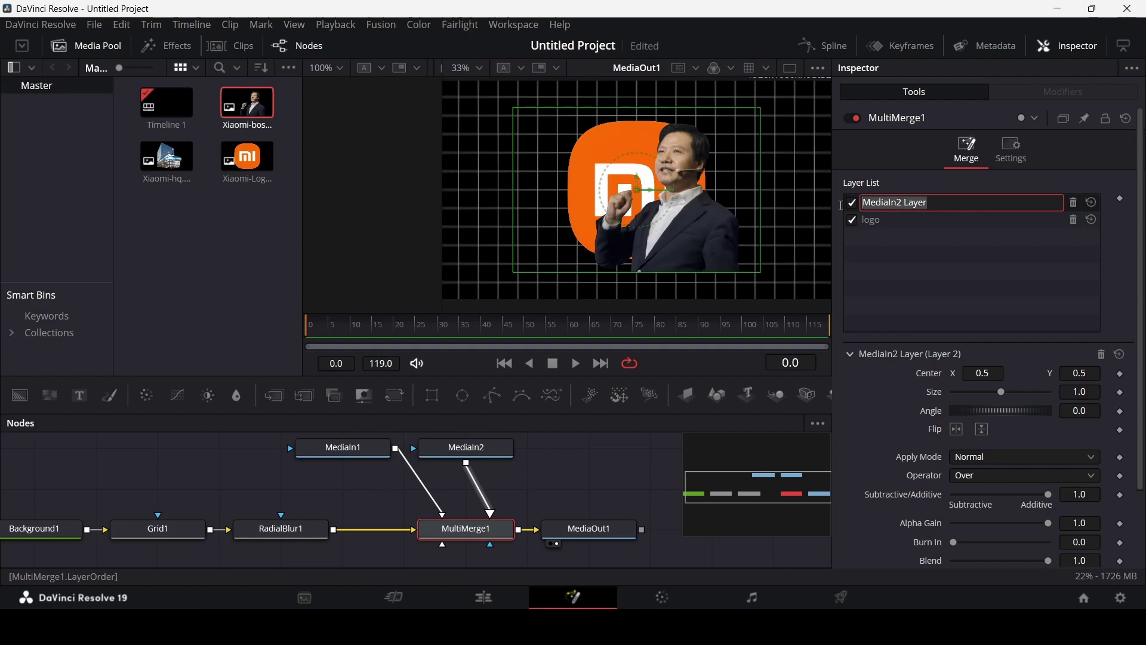
text(boos)
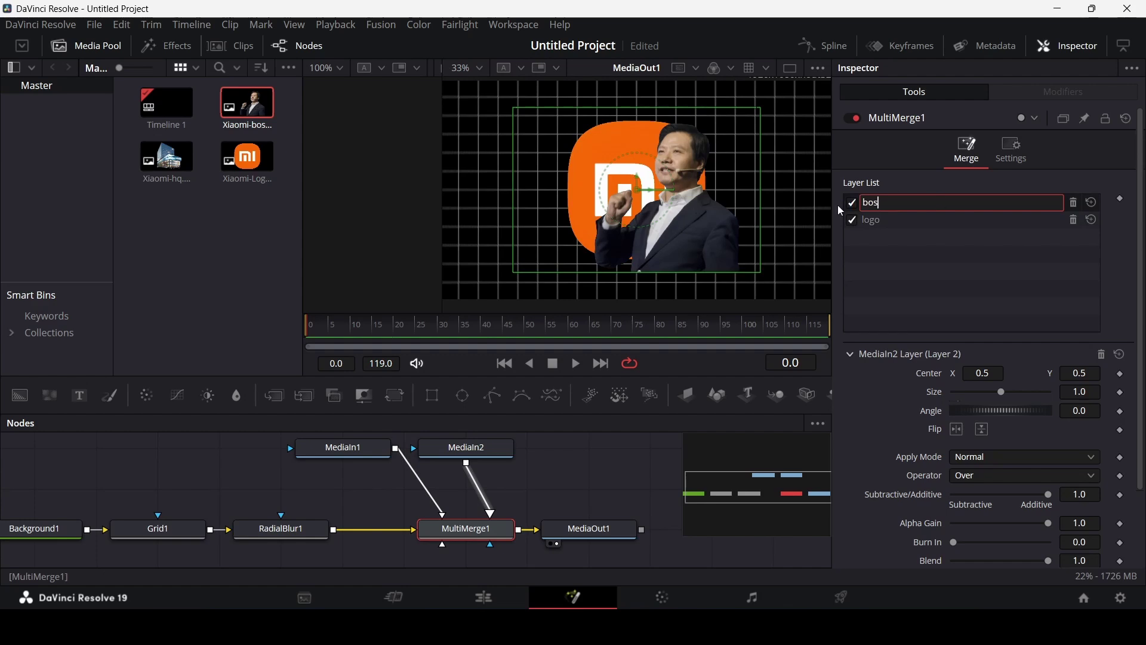
text(man)
key(Return)
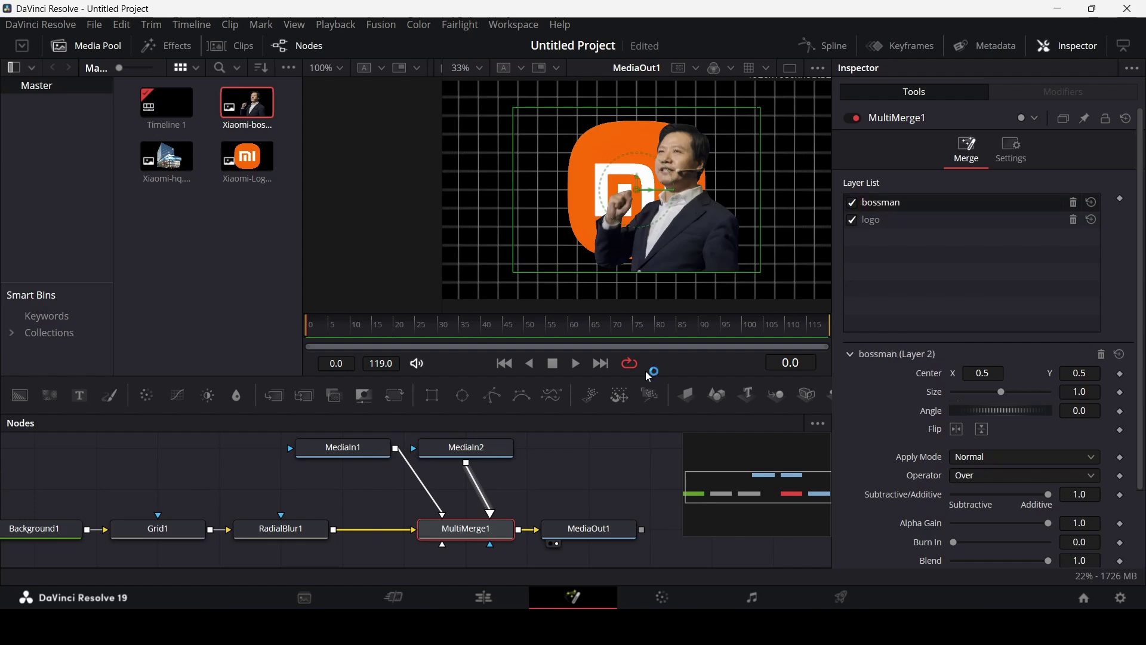
- Set the bossman layer to size 1.2 and shift it left and down, discarding a stray Xiaomi-hq node
drag(167, 156, 596, 449)
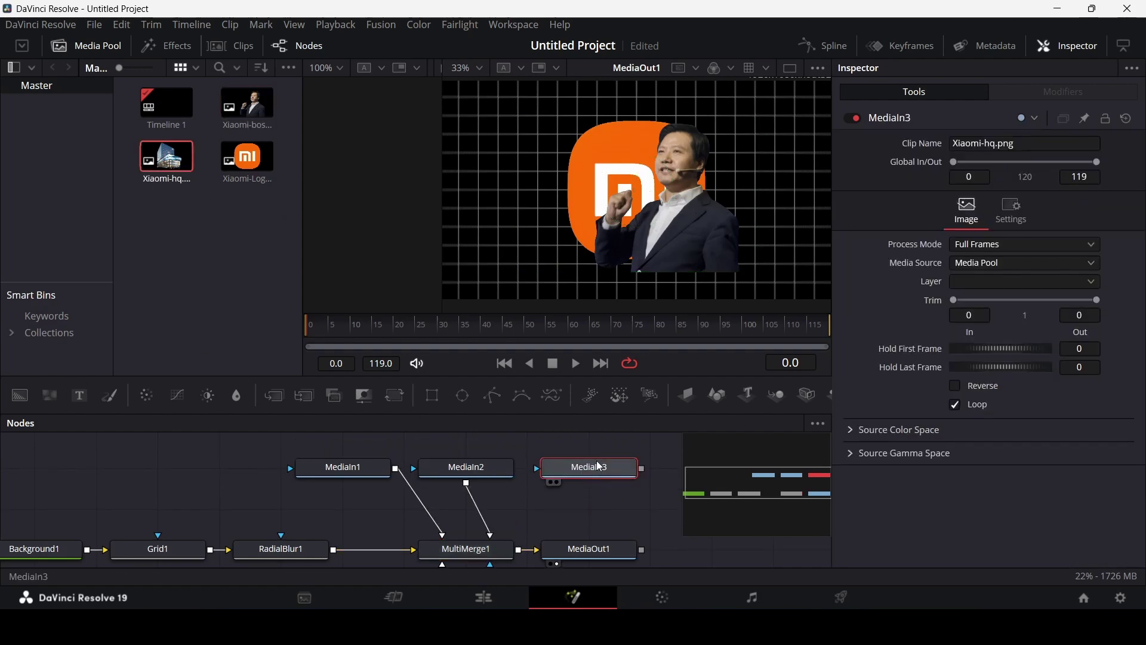
key(Delete)
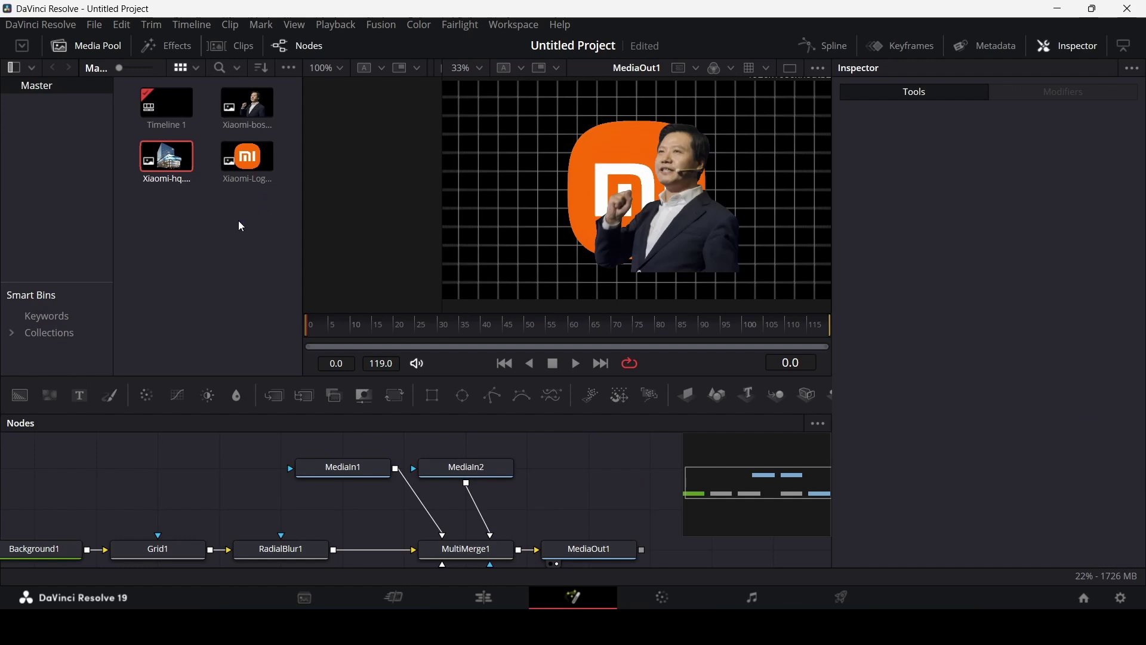
click(471, 549)
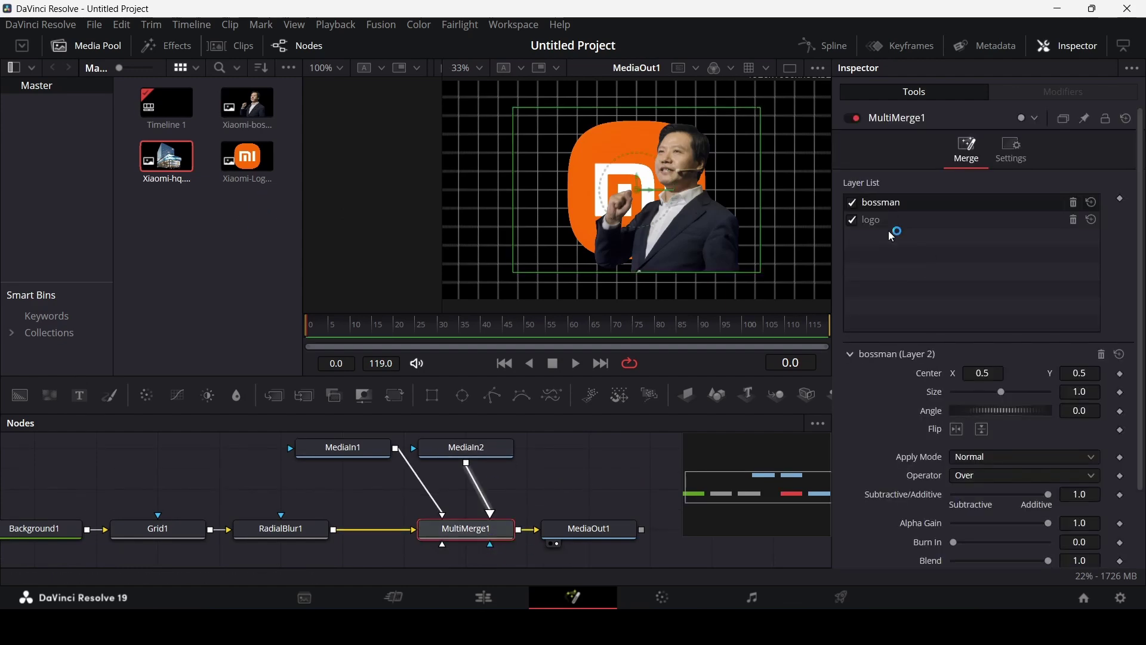
drag(1001, 392, 1011, 398)
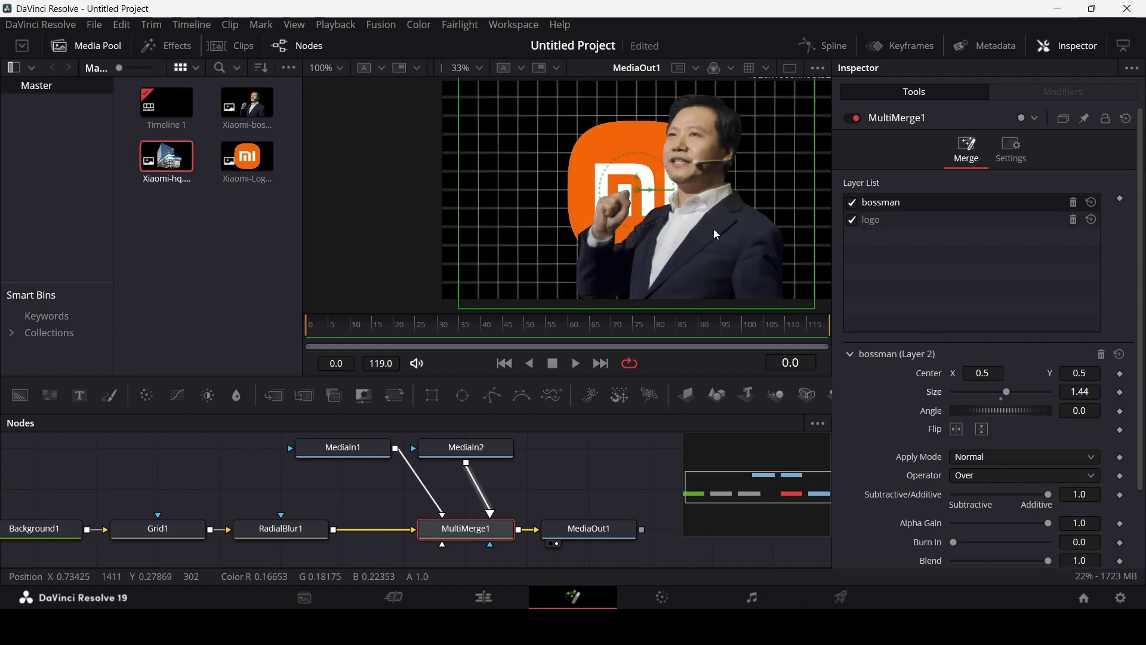
scroll(657, 203, down, 2)
drag(653, 202, 639, 206)
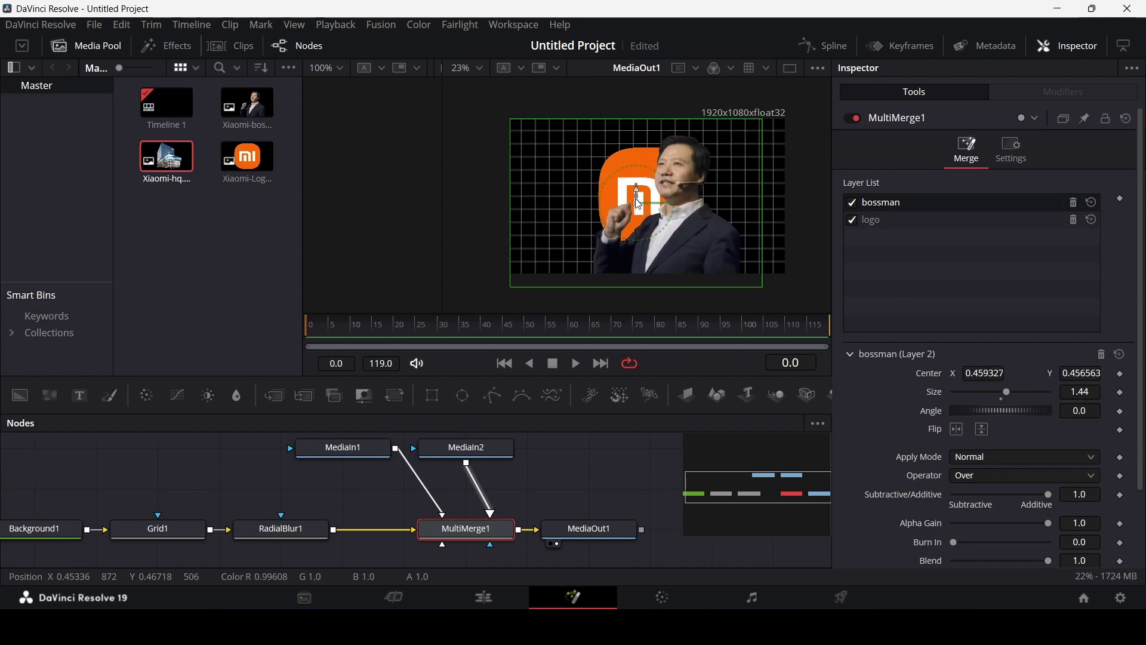
text(1.2)
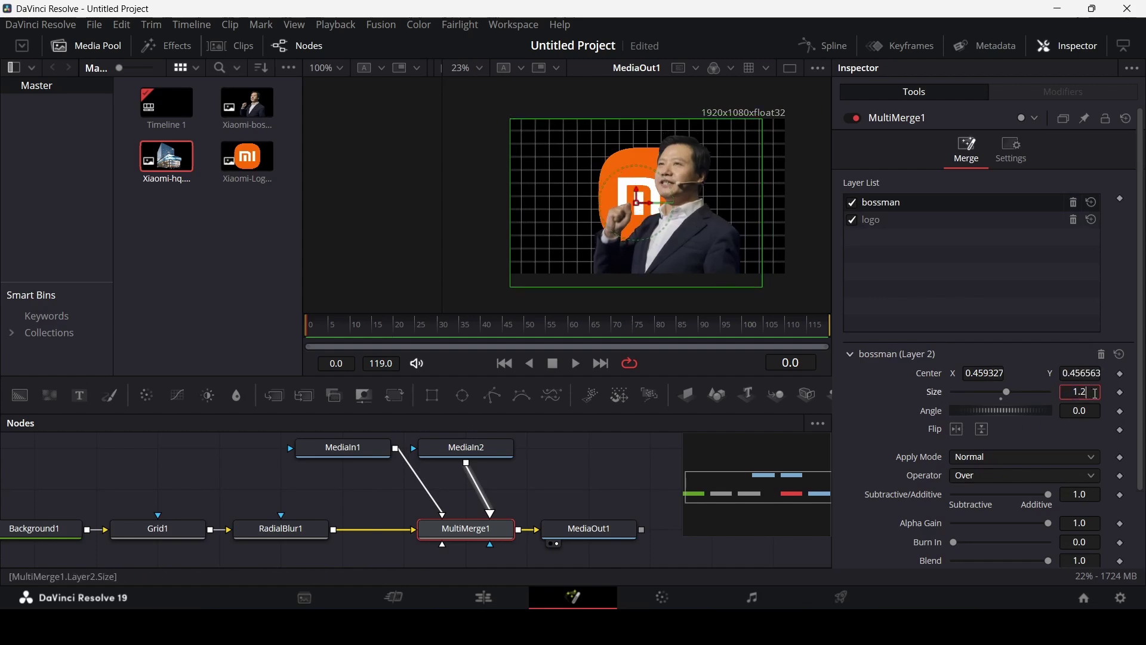
key(Tab)
mouse_move(639, 203)
mouse_down()
mouse_move(627, 211)
mouse_move(638, 210)
mouse_up()
- Raise the logo layer higher in the frame and tidy the node layout
click(636, 476)
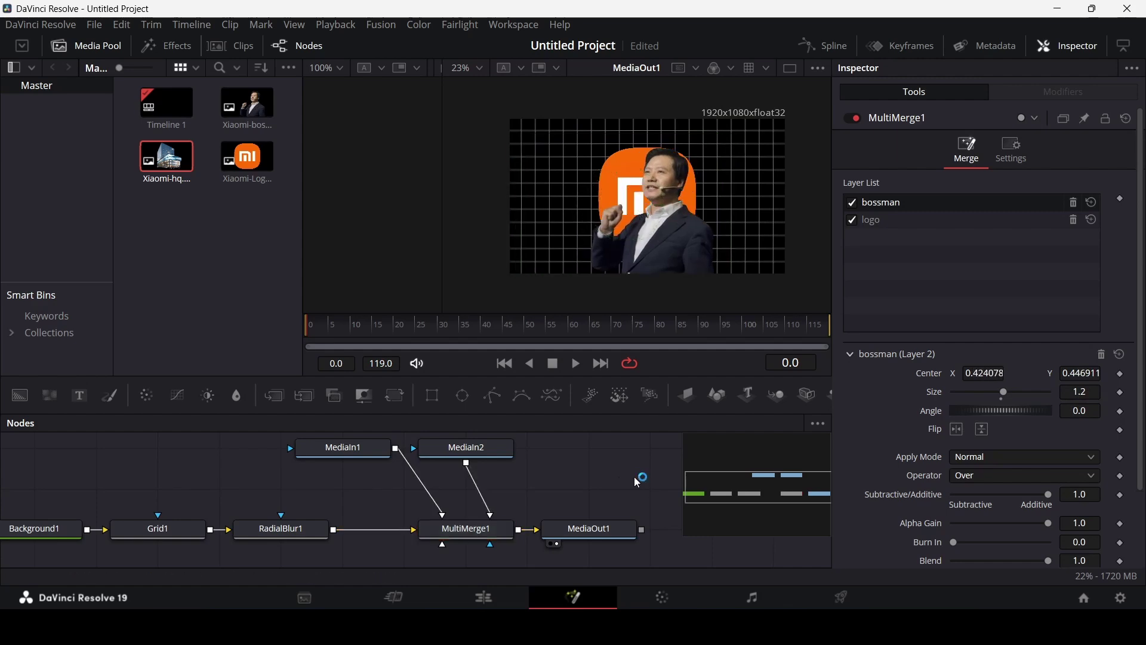
click(899, 221)
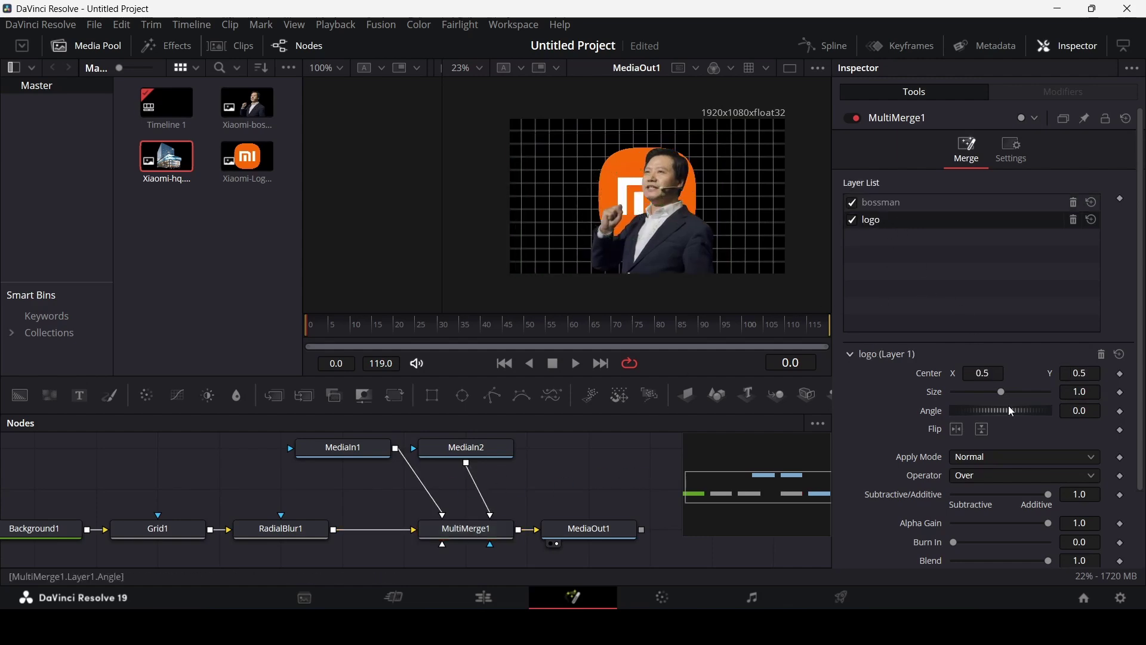
drag(1064, 378, 1093, 378)
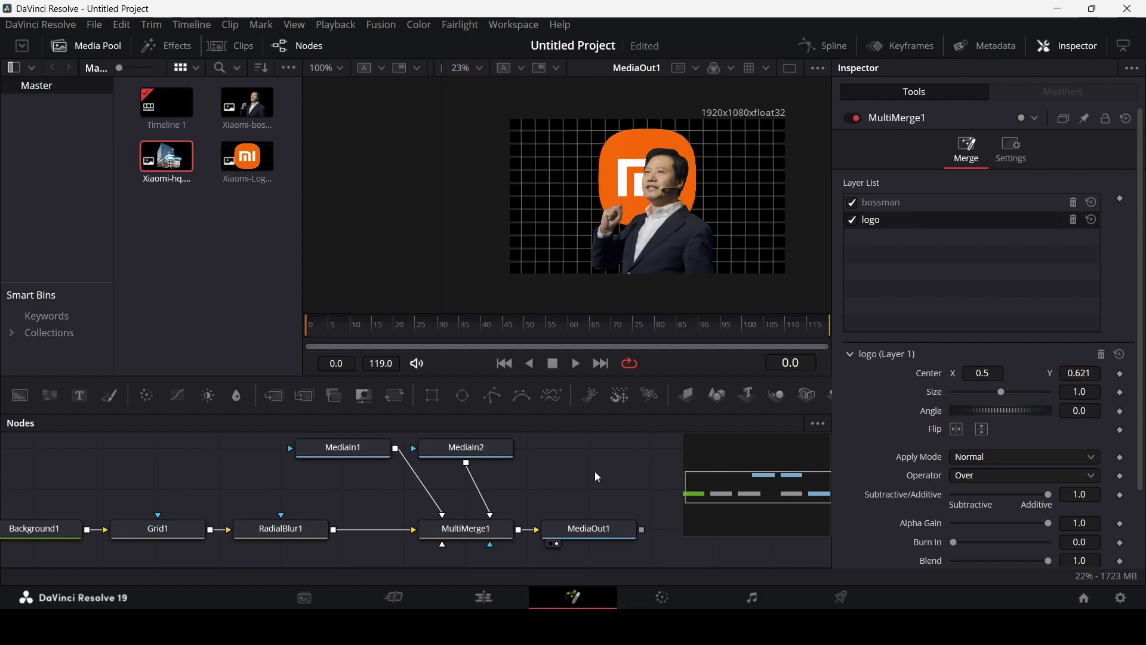
drag(575, 481, 478, 478)
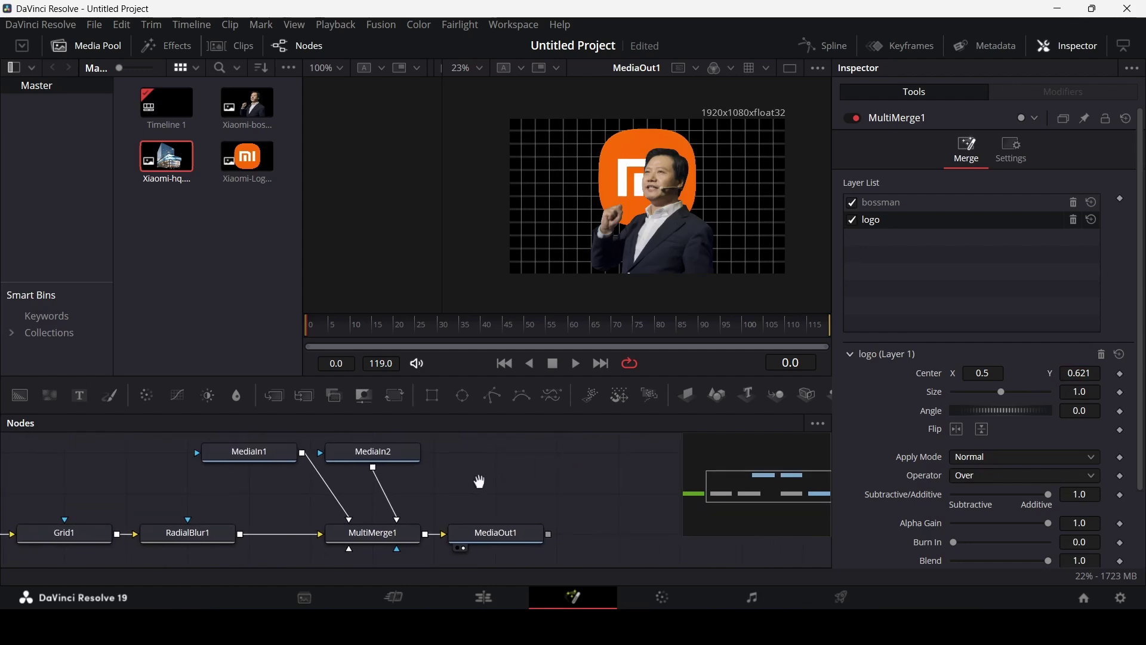
drag(512, 540, 636, 540)
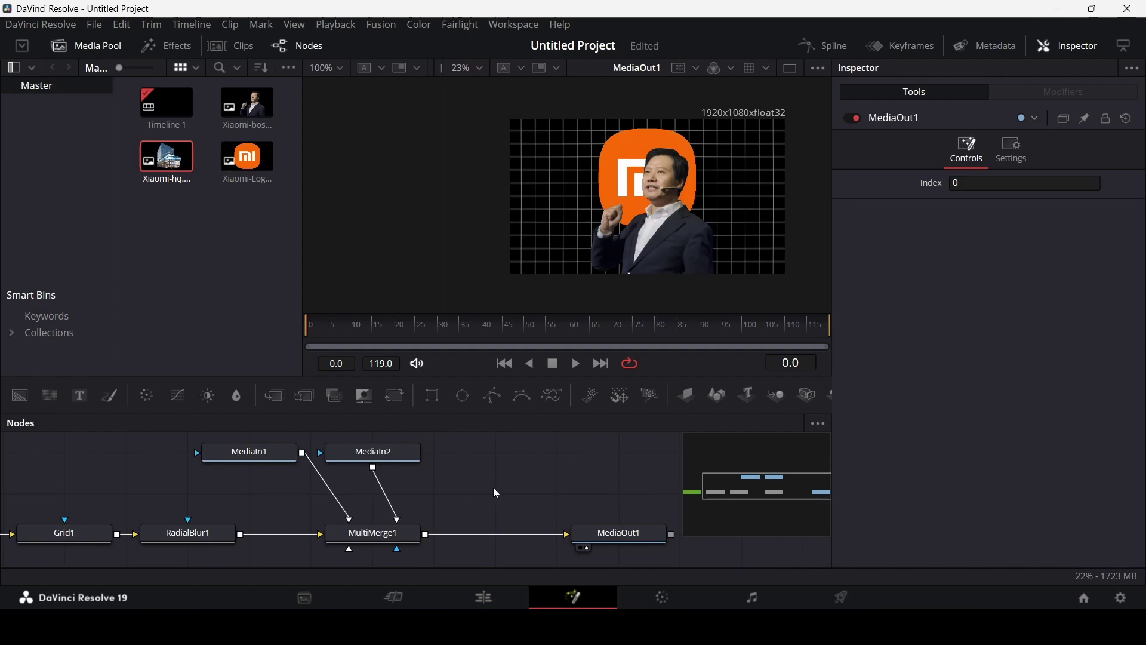
drag(248, 461, 187, 463)
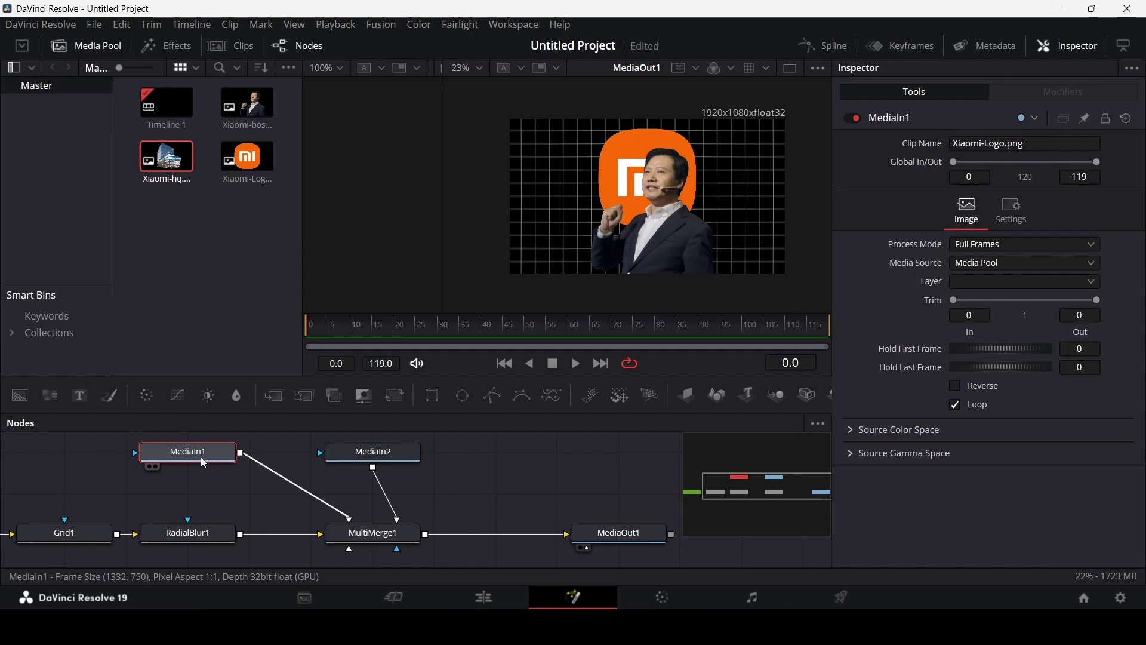
- Add a Camera Shake after the logo image and preview the shake
mouse_move(194, 452)
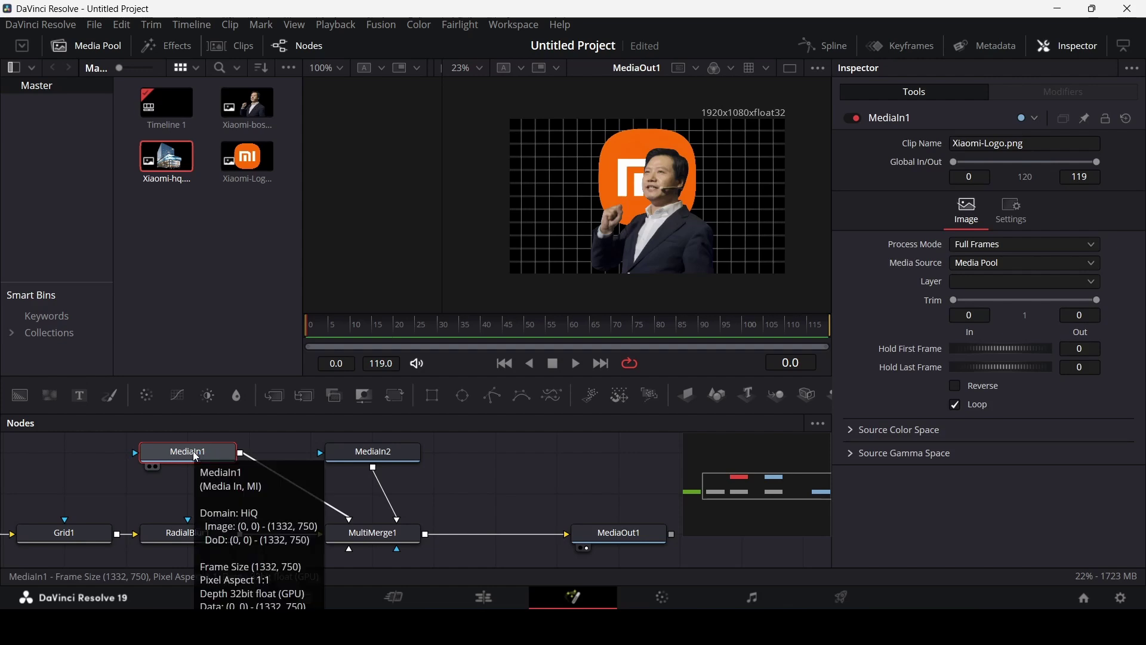
key(shift+space)
text(sh)
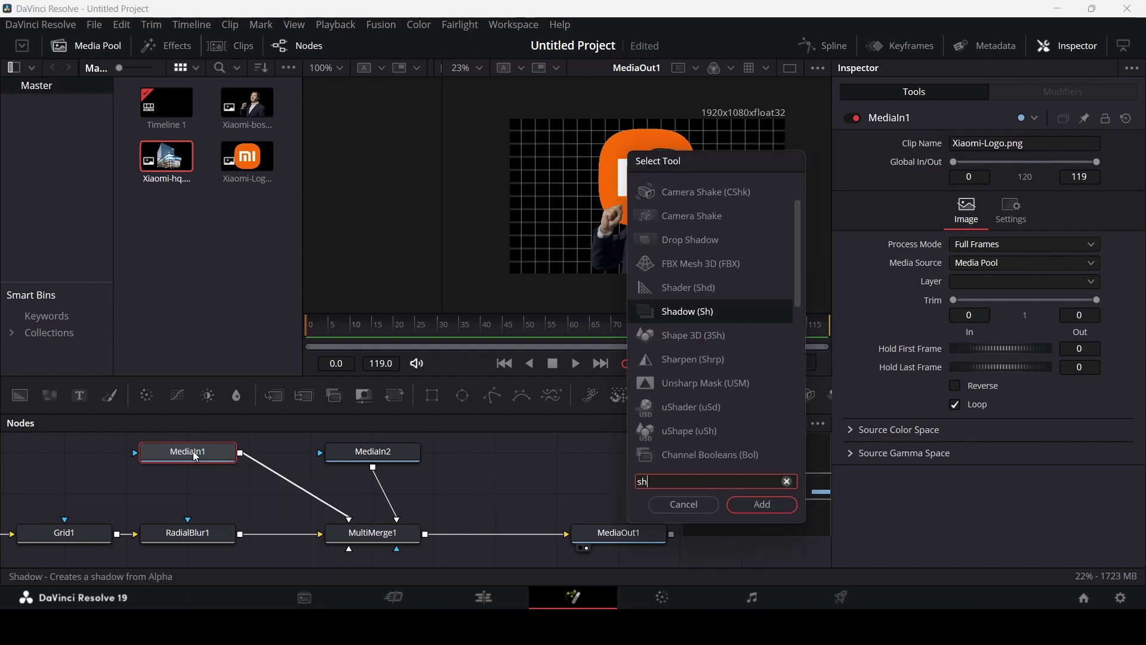
text(ake)
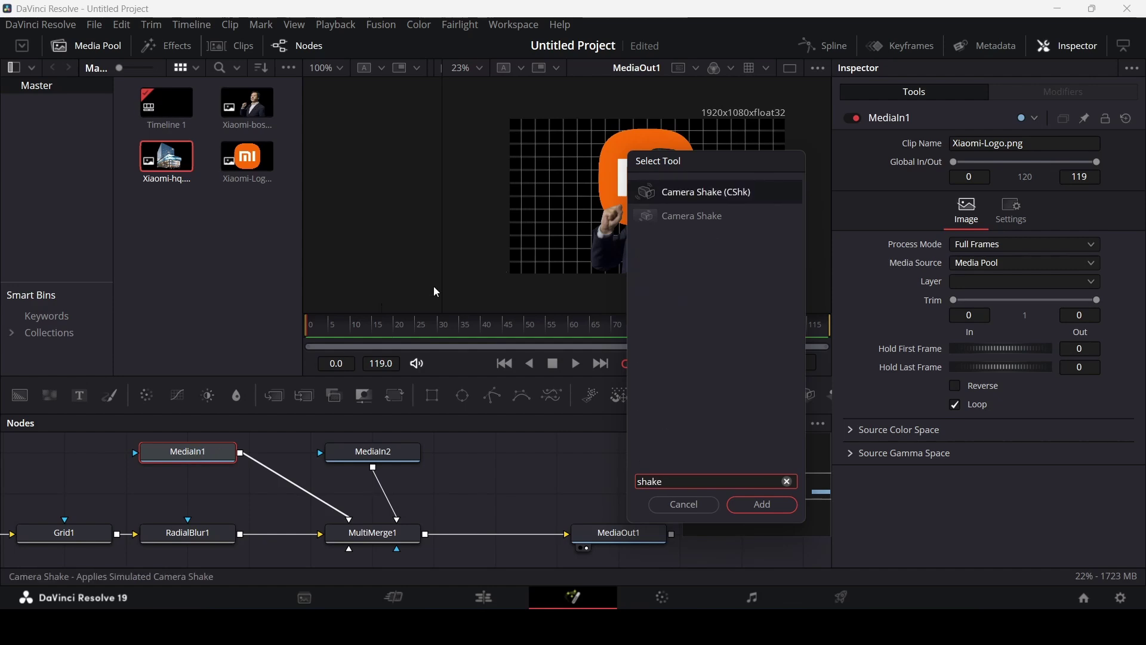
click(694, 220)
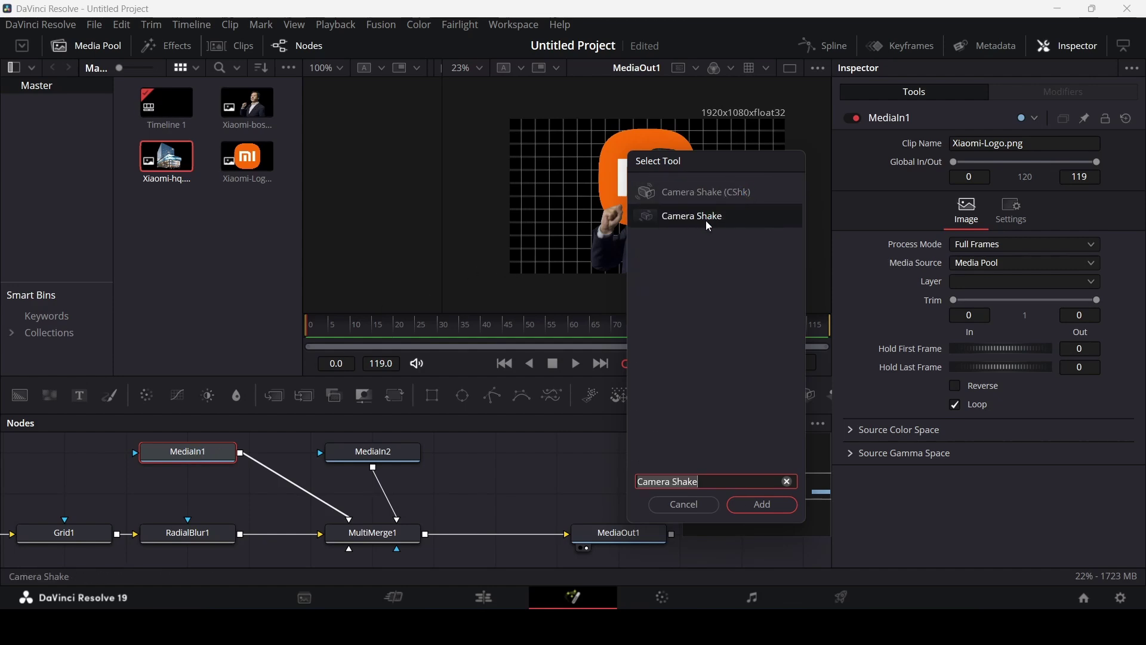
click(758, 505)
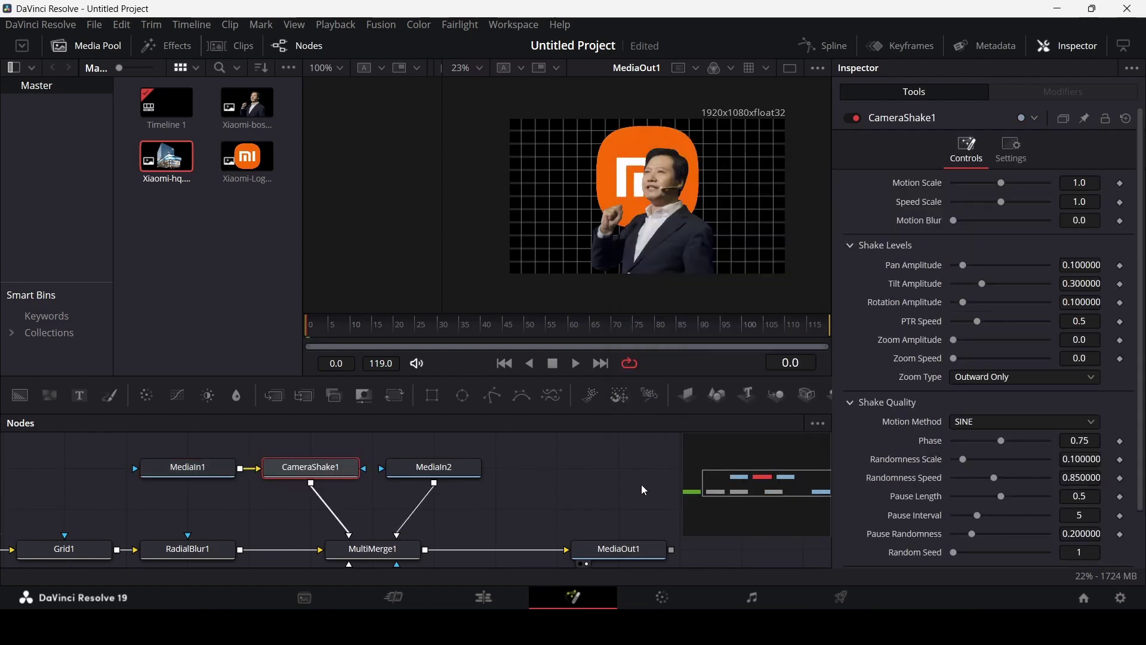
key(space)
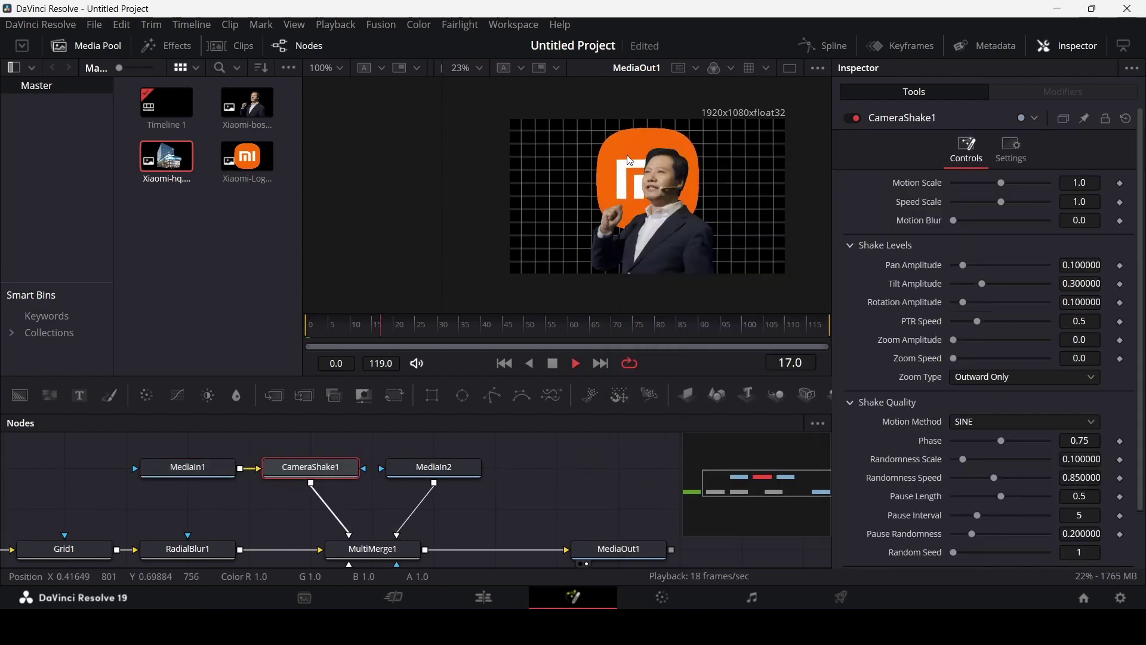
key(space)
- Add a second Camera Shake after the bossman image and rearrange the nodes
click(447, 475)
key(shift+space)
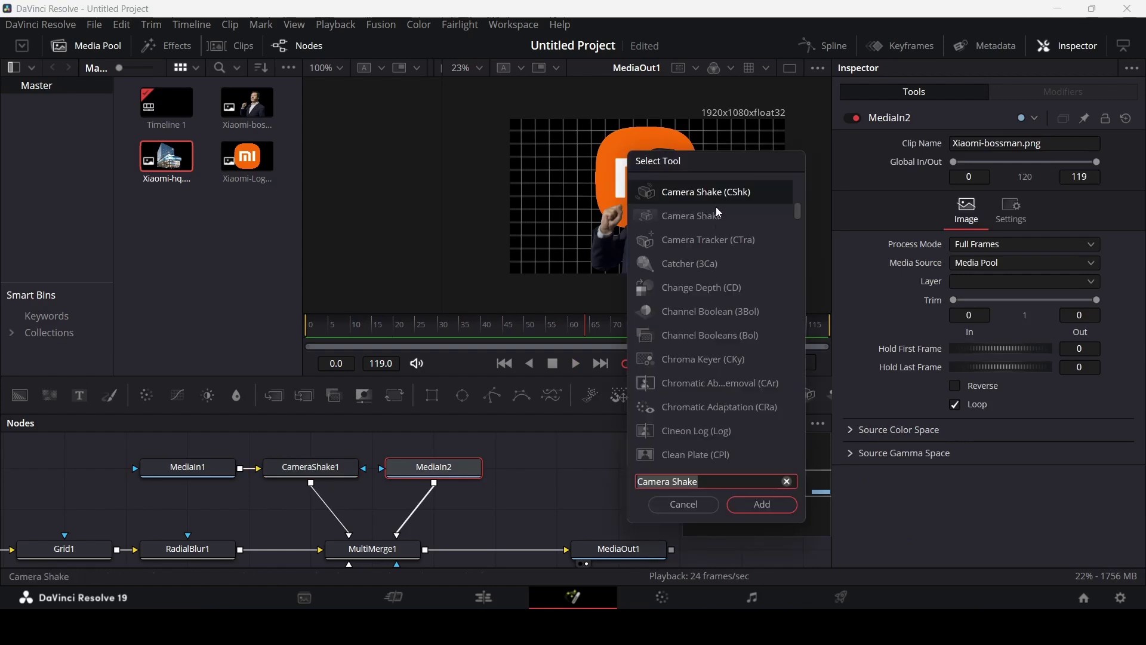
click(762, 504)
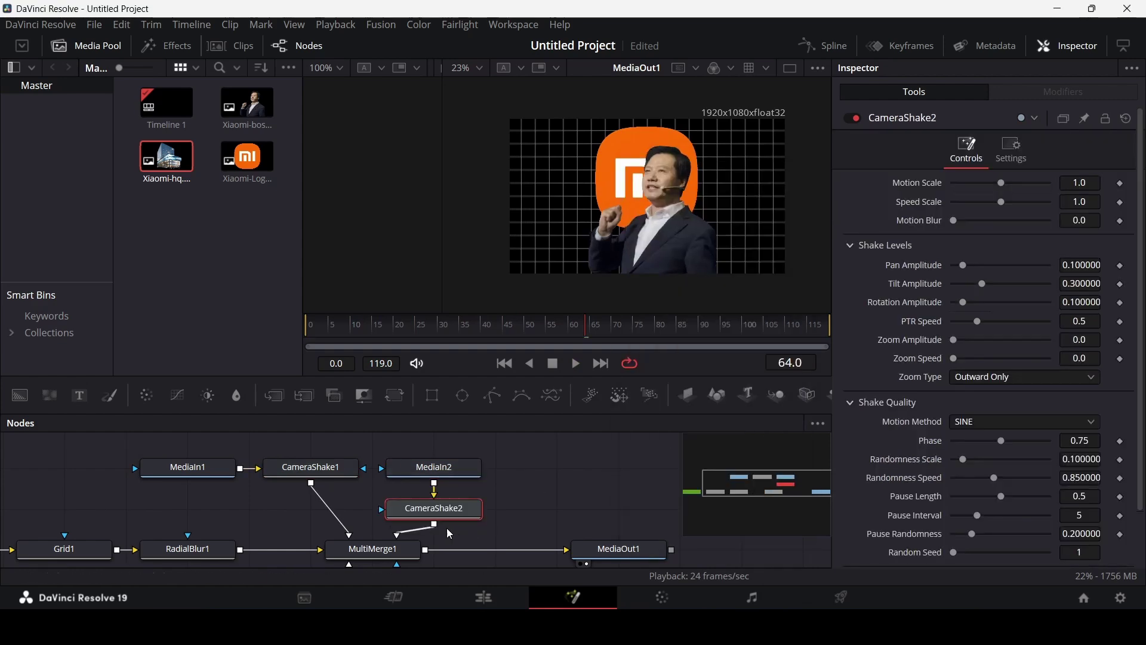
drag(311, 467, 188, 508)
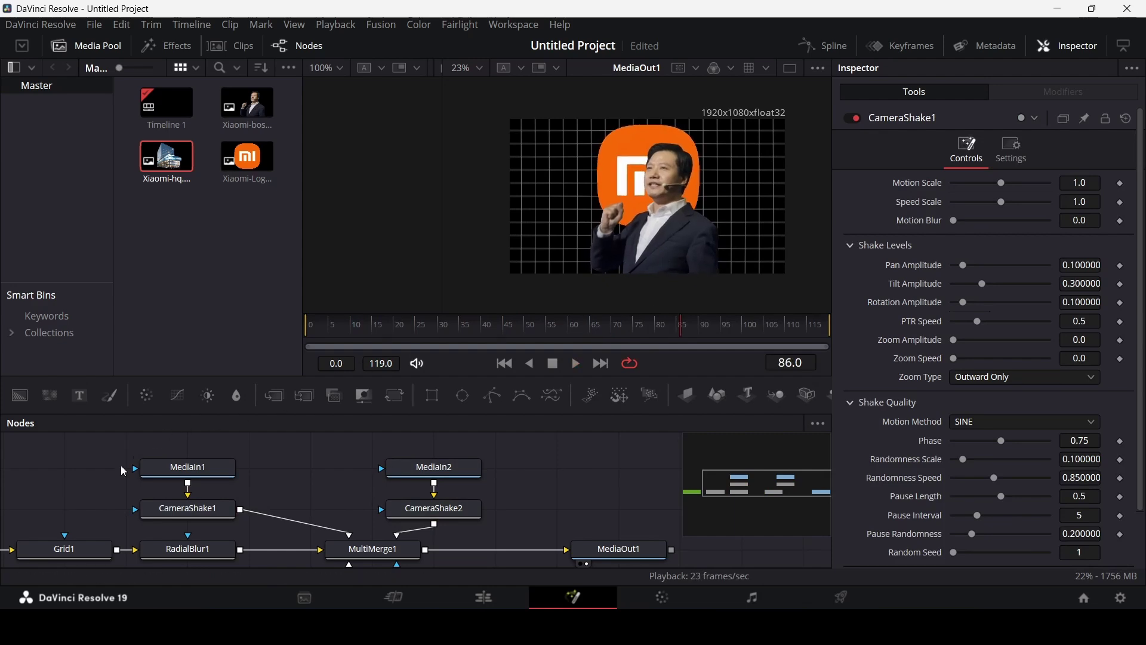
- Lower CameraShake2's Motion Scale to 0.52 and preview the result
drag(137, 495, 146, 504)
drag(189, 510, 311, 510)
click(544, 482)
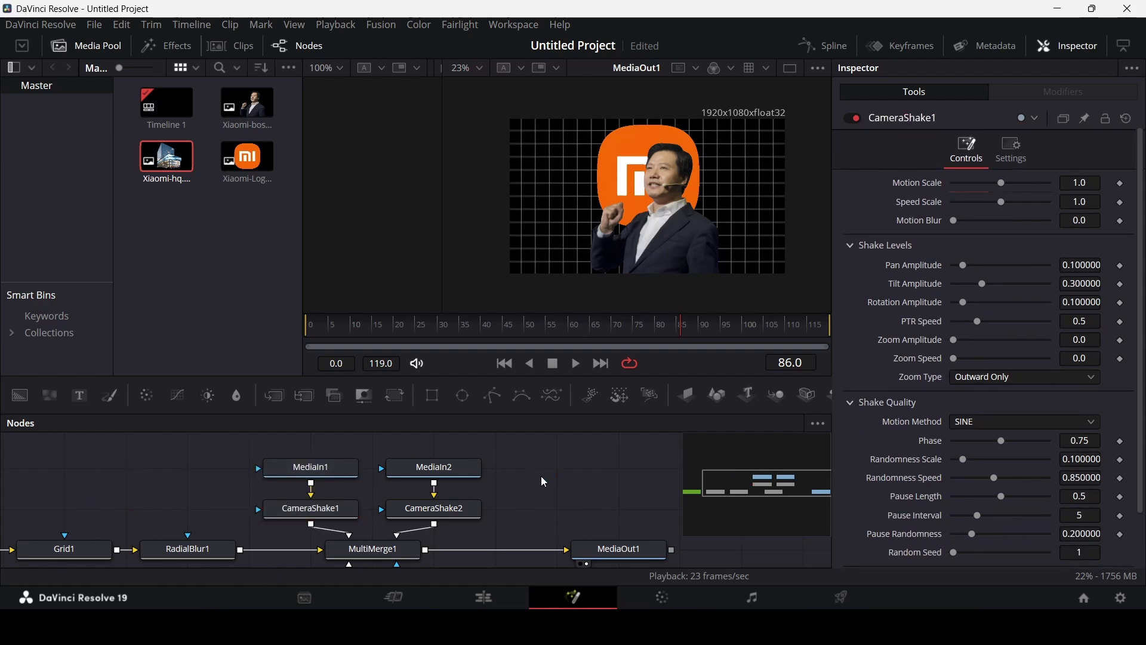
click(423, 516)
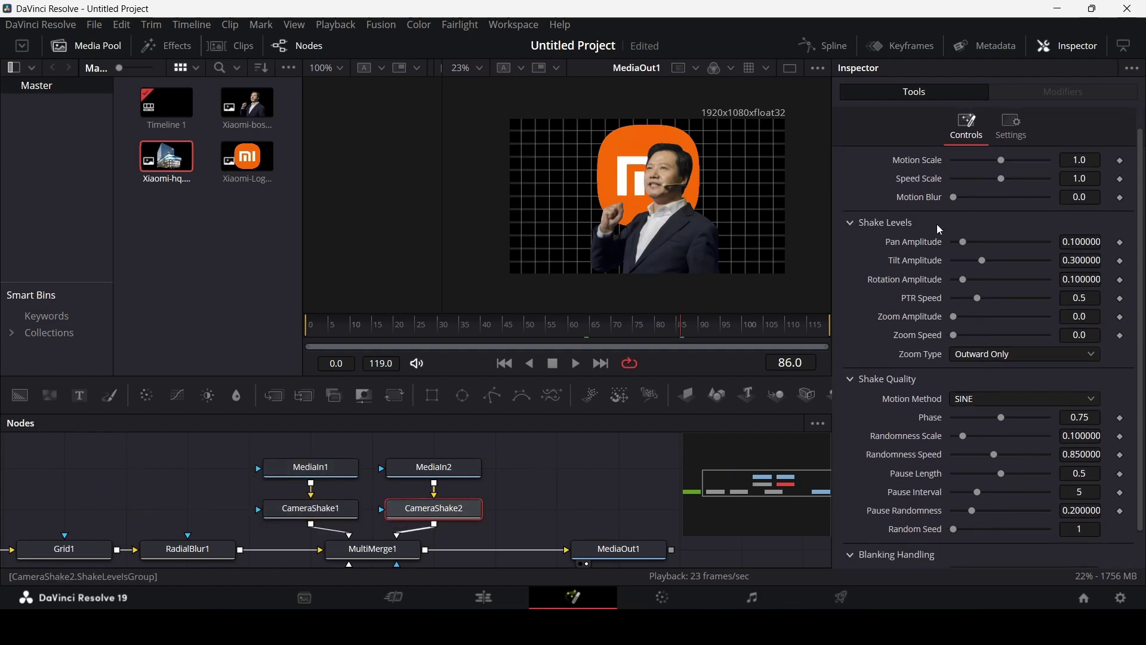
drag(1003, 160, 974, 178)
key(space)
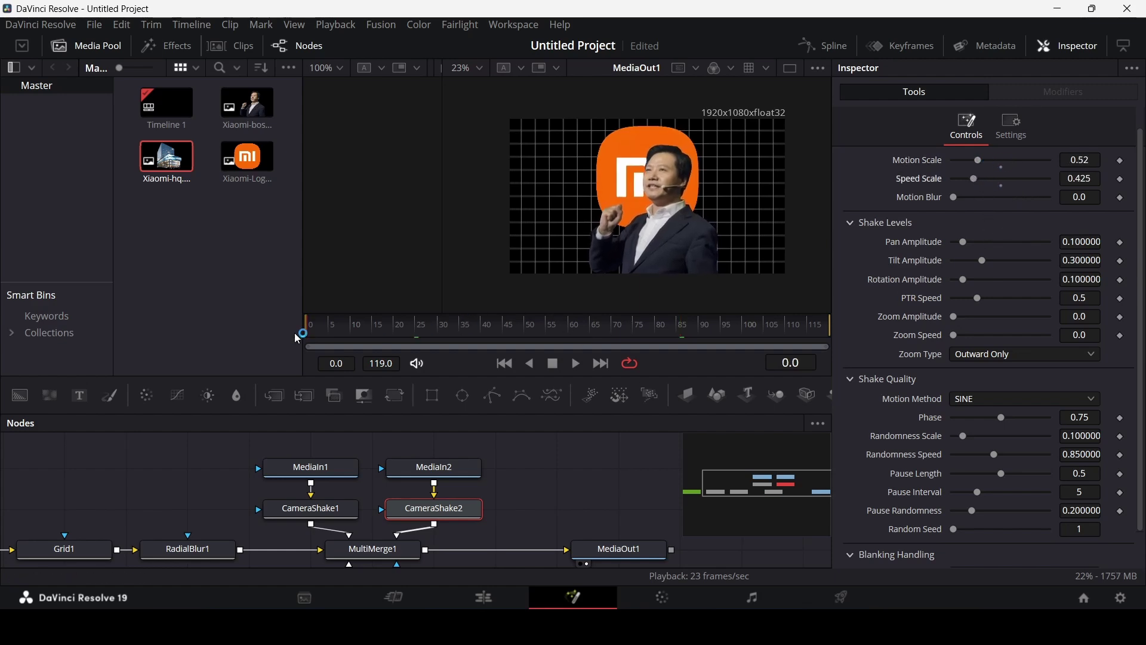
key(space)
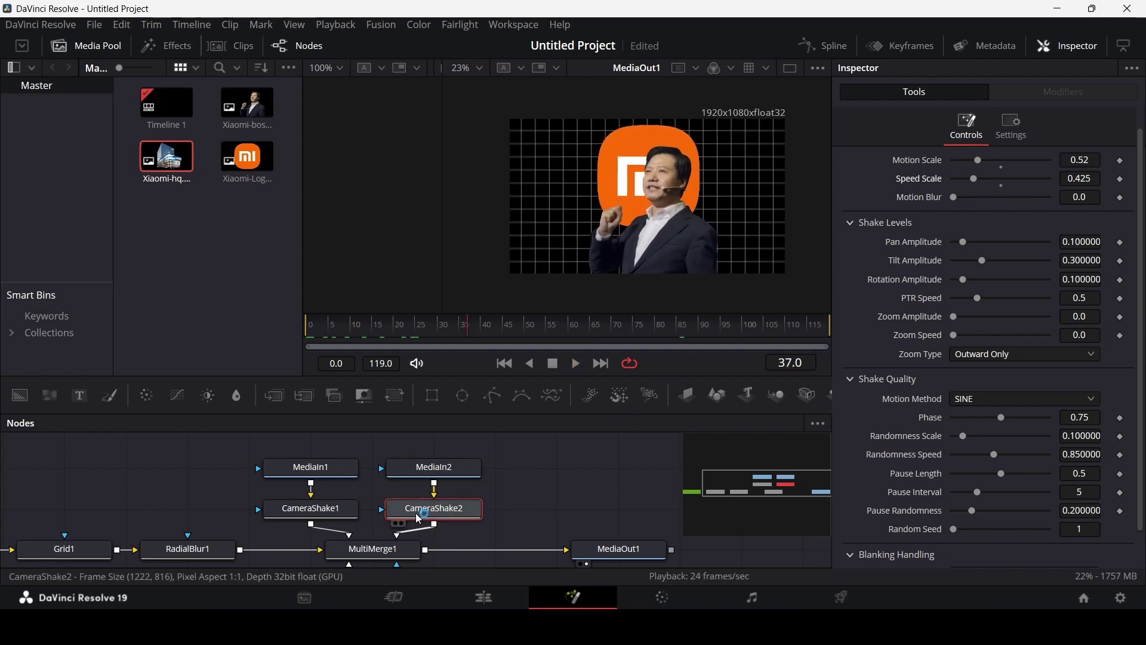
- Reduce CameraShake1 to about 0.378 Motion Scale and 0.362 Speed Scale, then preview
click(304, 508)
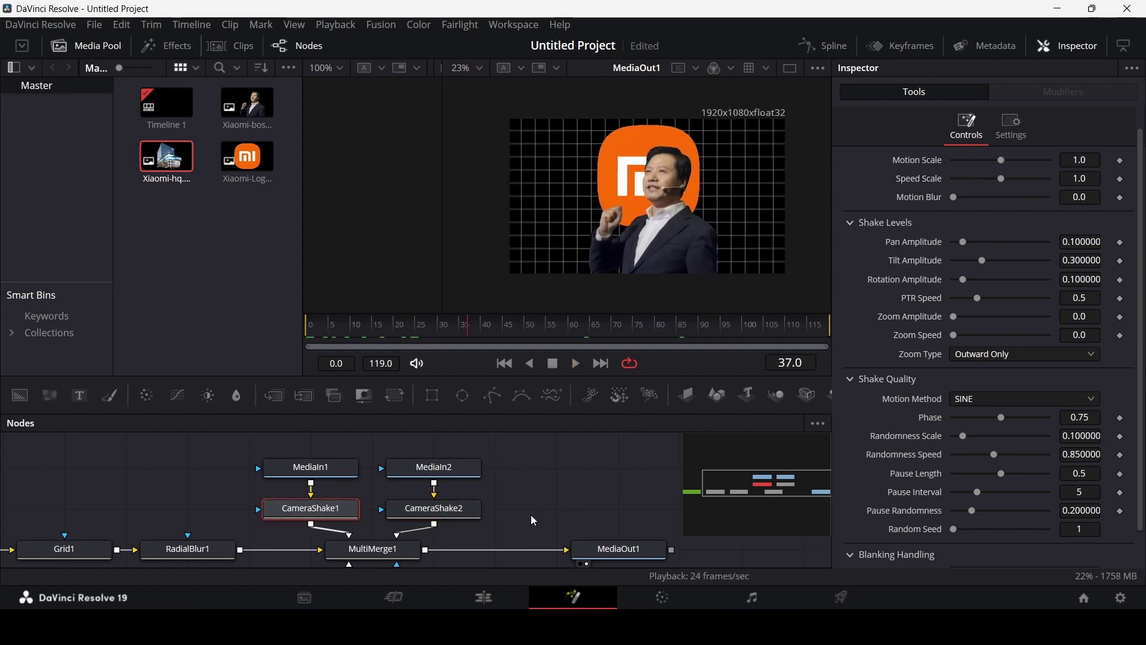
drag(1001, 160, 973, 186)
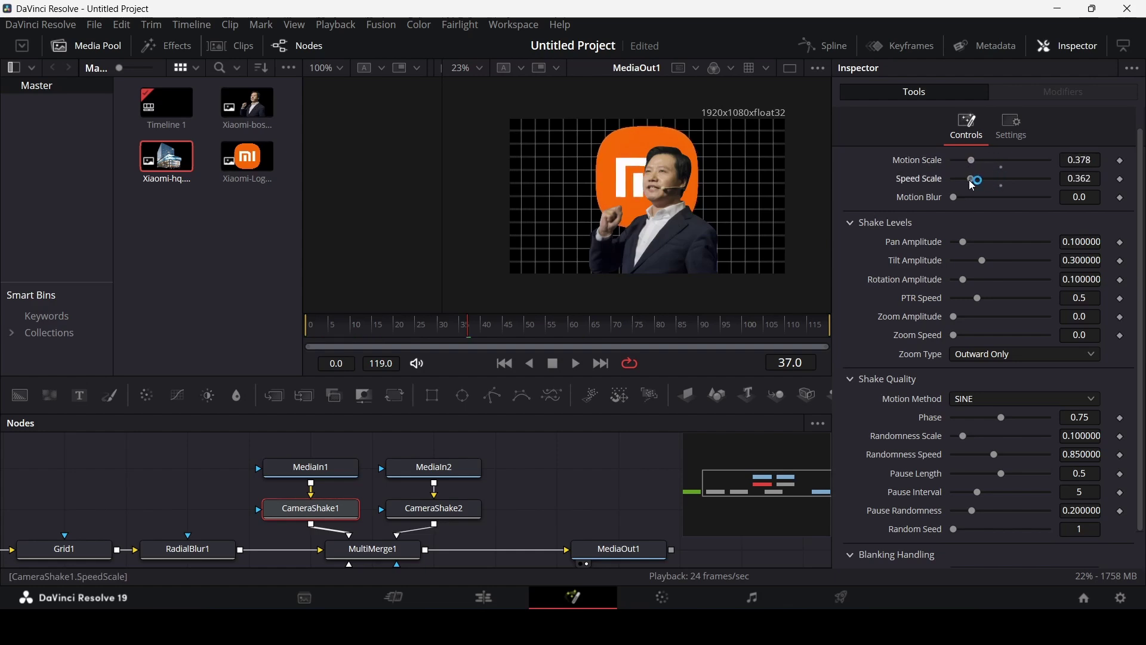
click(533, 463)
key(space)
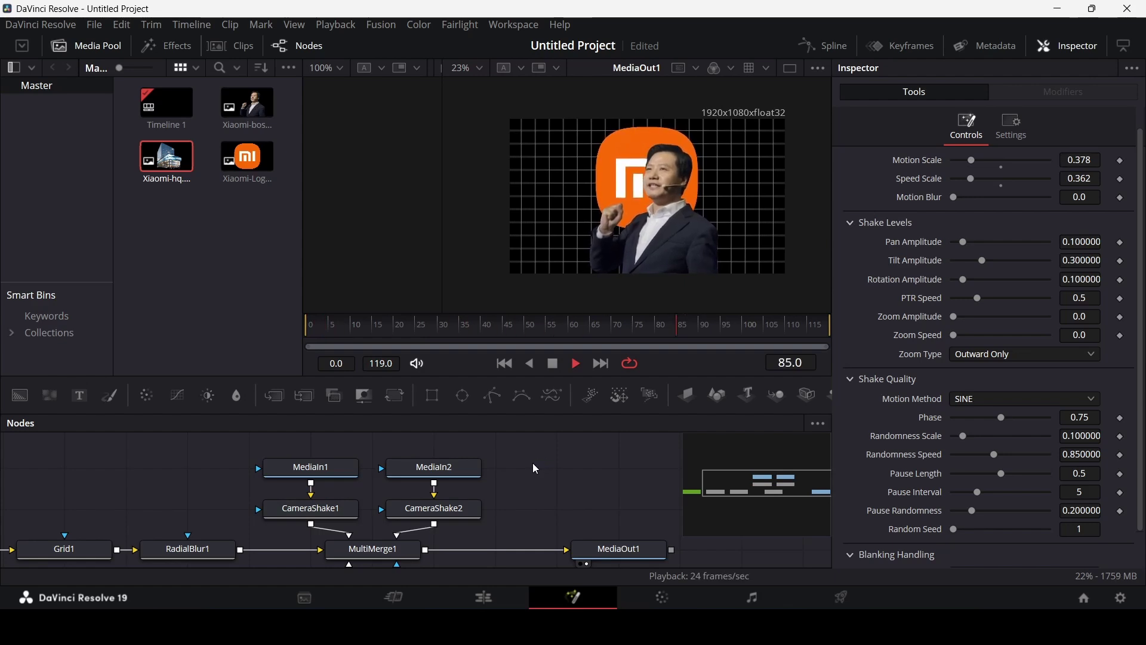
key(space)
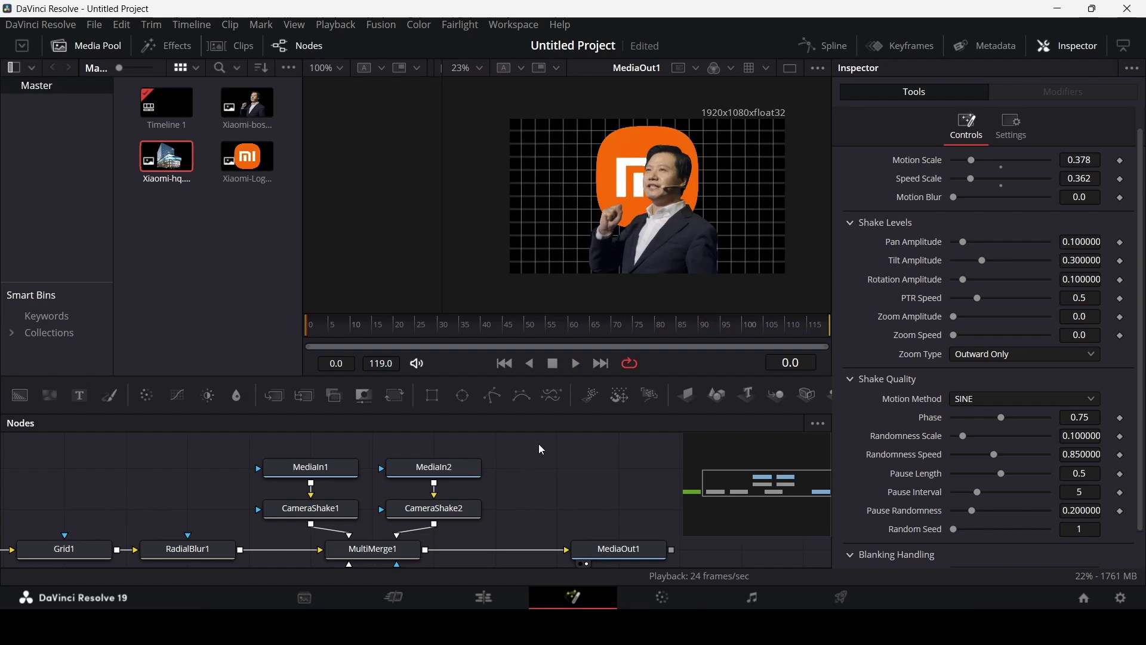
- Add the Xiaomi-hq image with a CameraShake3 node wired into MultiMerge1
drag(167, 158, 578, 487)
key(shift+space)
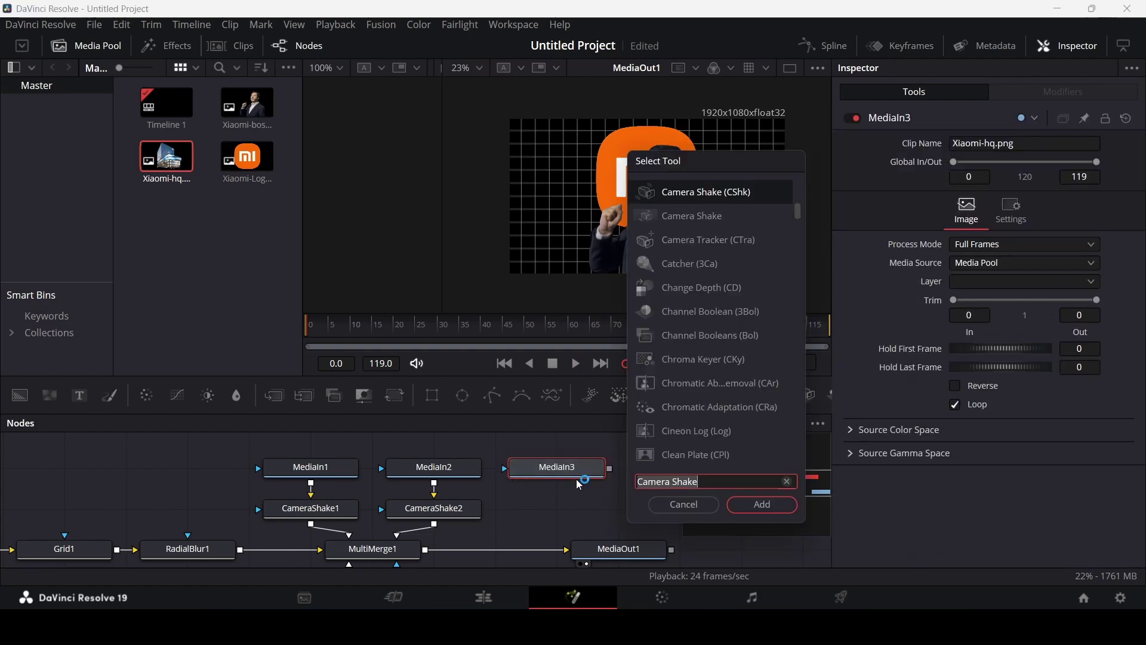
key(Down)
key(Return)
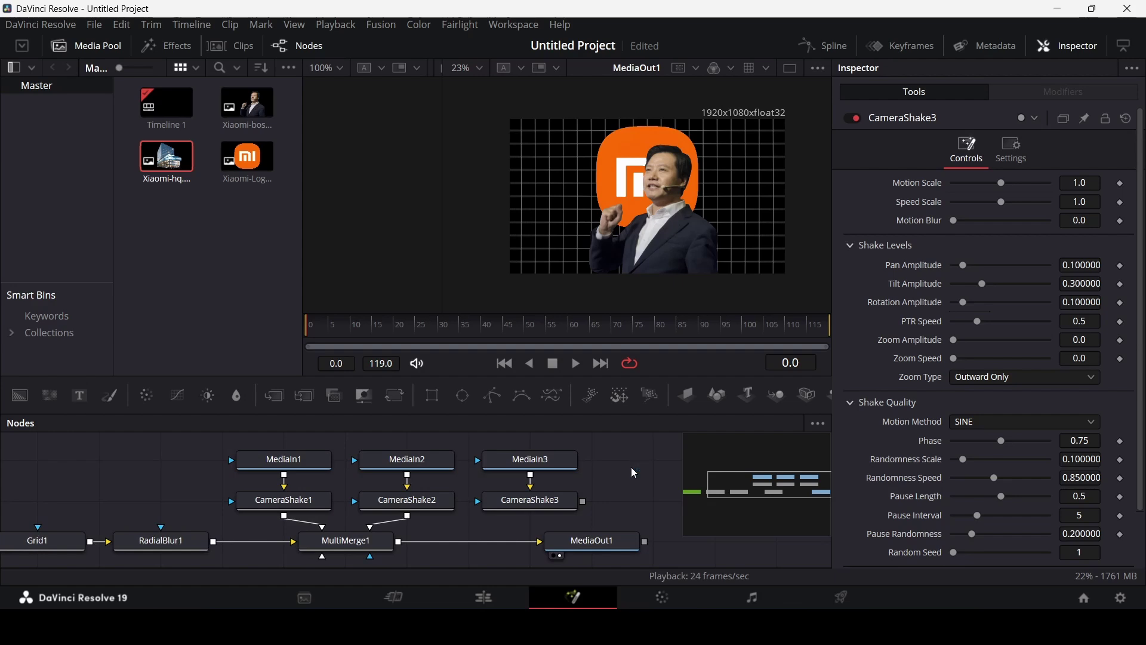
drag(584, 501, 364, 546)
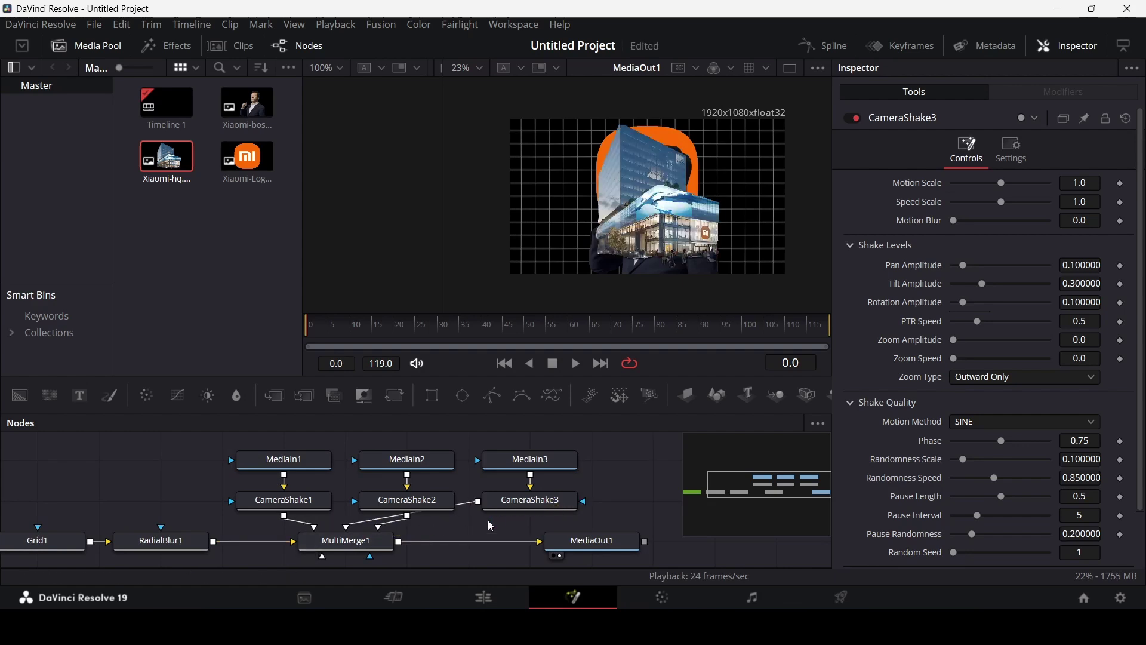
- Move the new layer to the bottom, rename it 'hq', and hide it
click(352, 543)
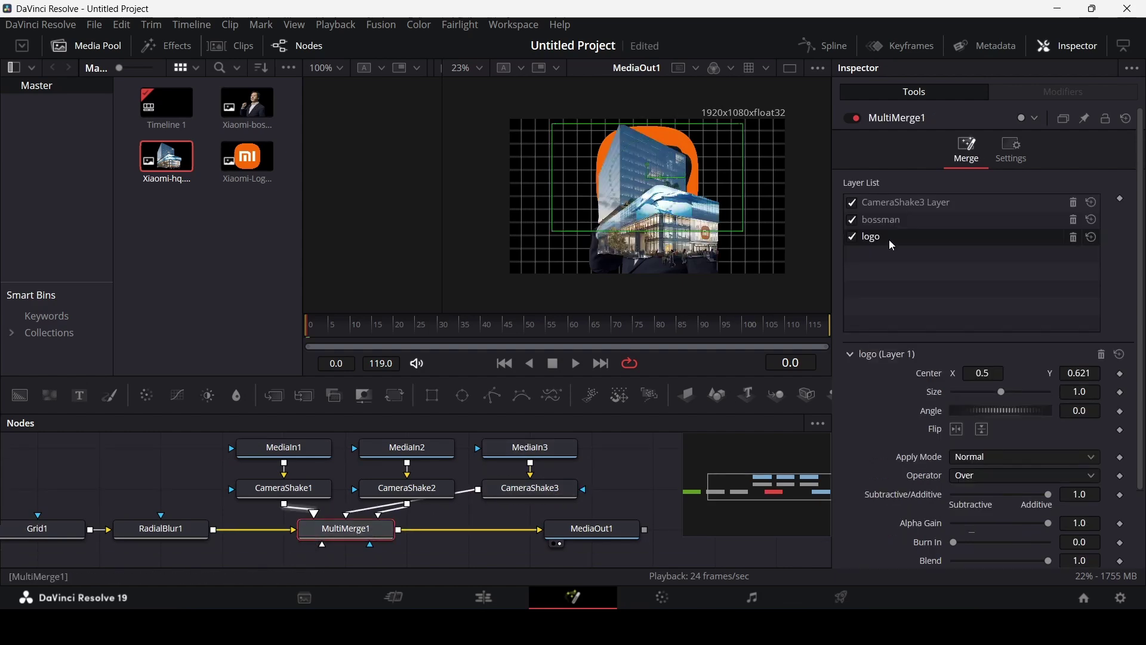
drag(926, 202, 899, 257)
double_click(908, 237)
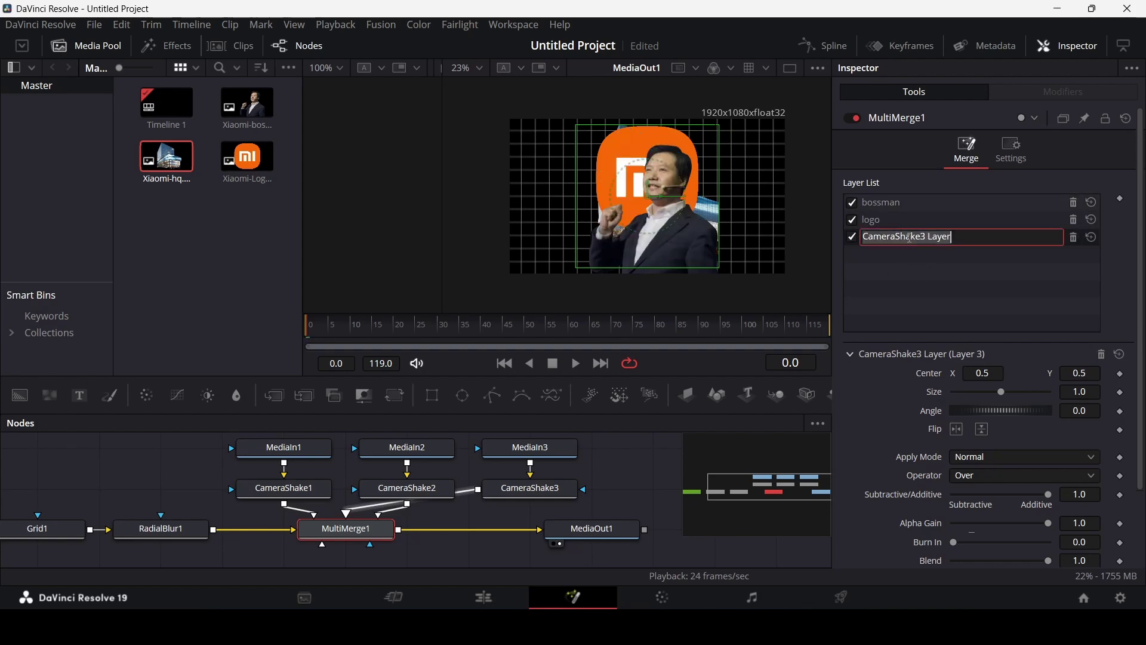
text(hq)
key(Return)
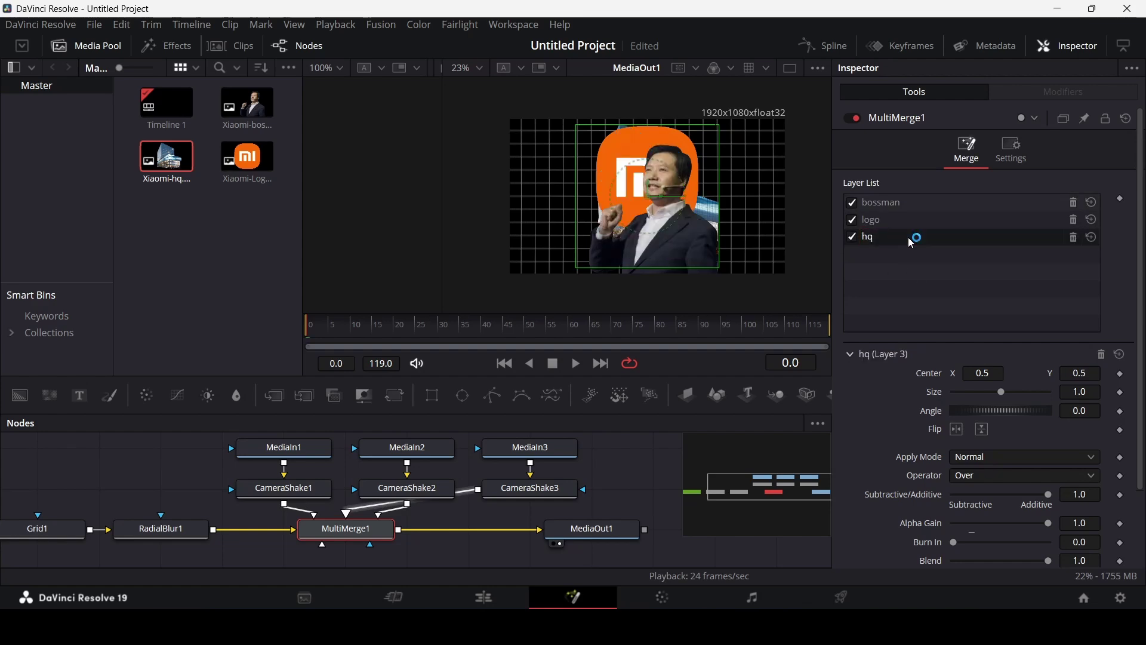
click(636, 473)
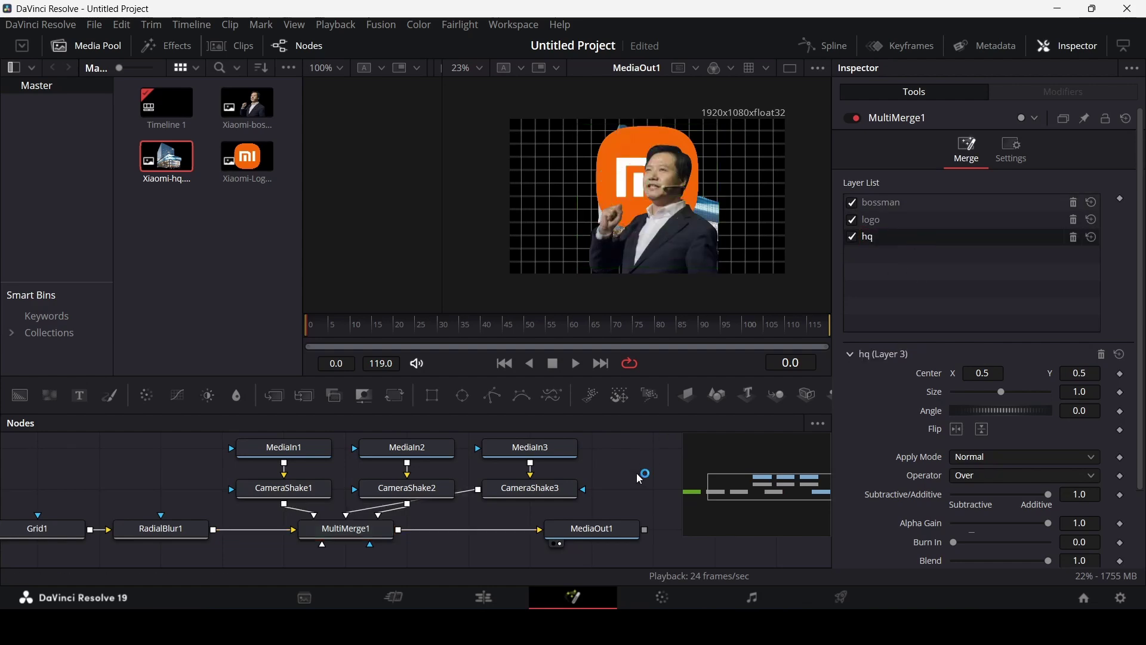
click(852, 237)
drag(327, 326, 399, 339)
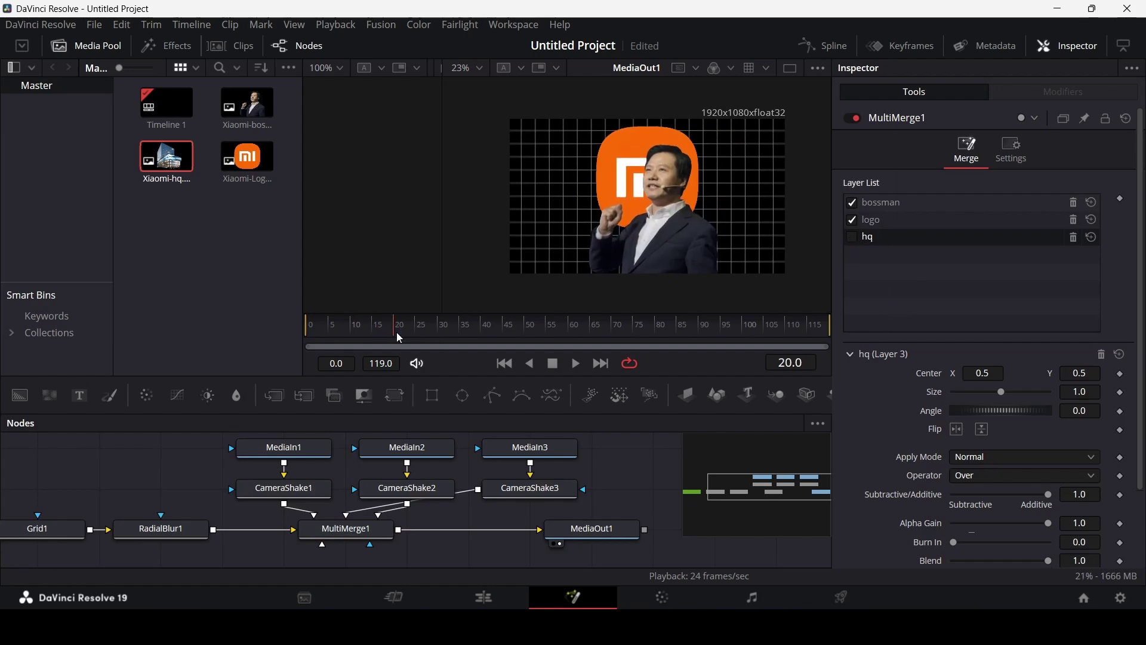
- Keyframe the bossman layer at frame 20, then move it down at frame 0
click(353, 533)
click(890, 204)
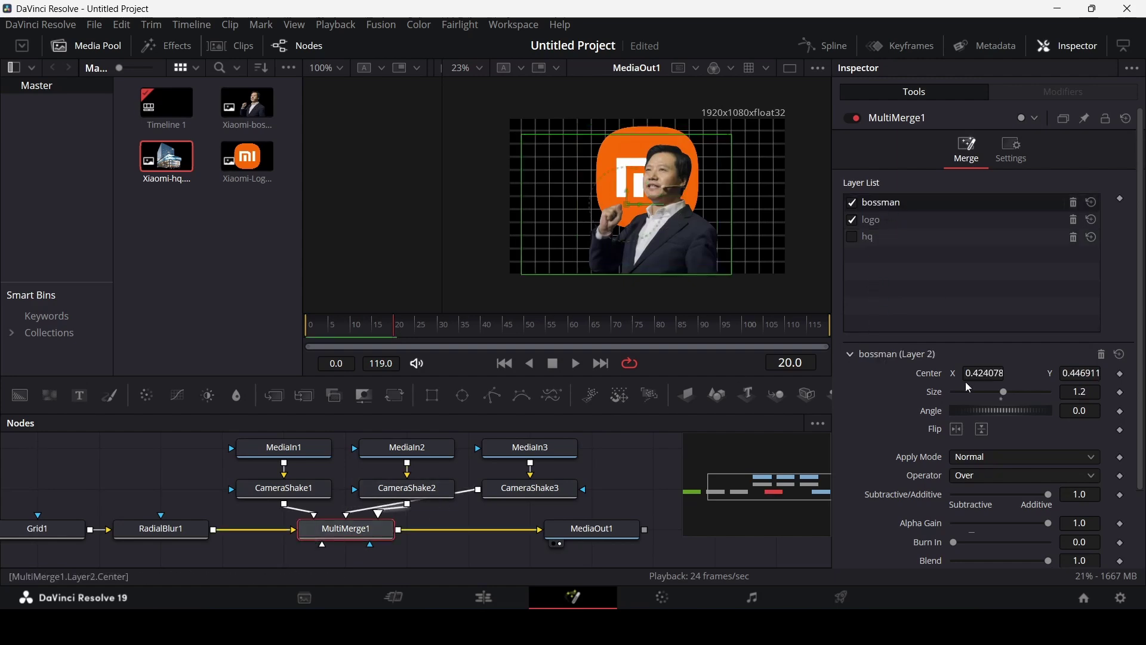
click(1118, 374)
drag(371, 341, 307, 332)
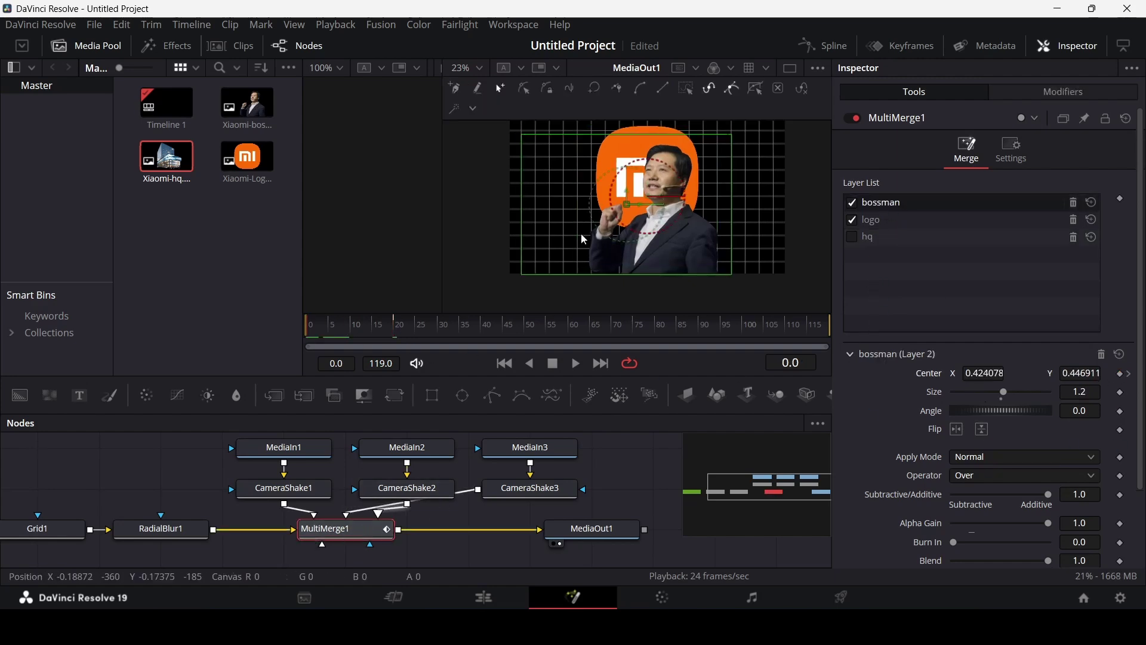
drag(627, 200, 625, 339)
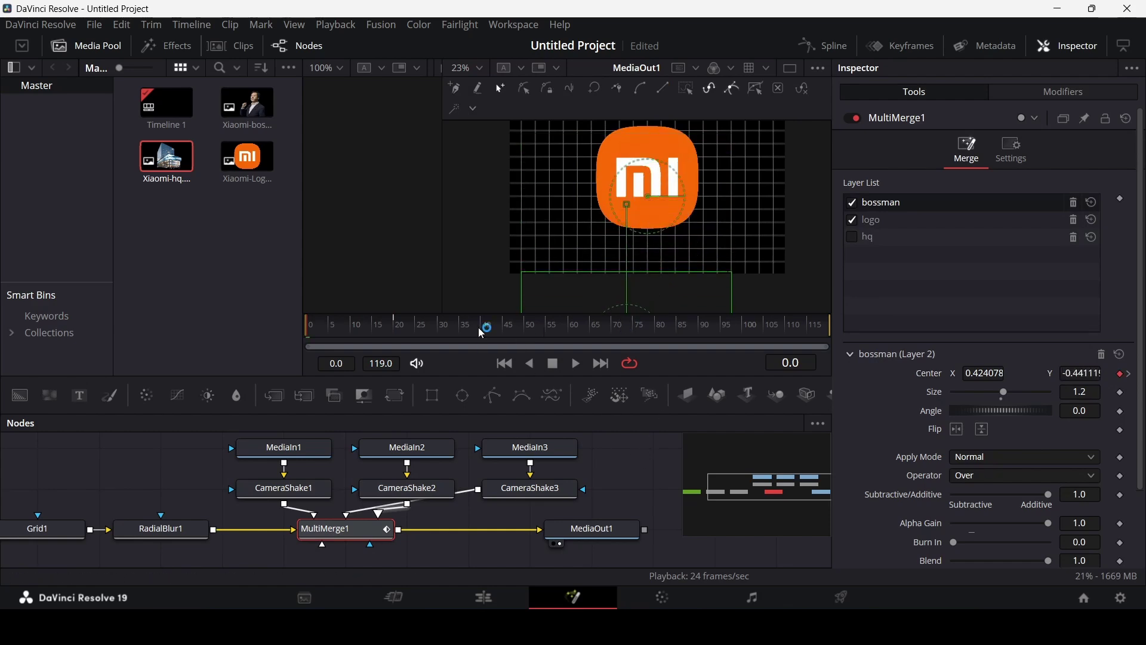
drag(1077, 373, 1114, 373)
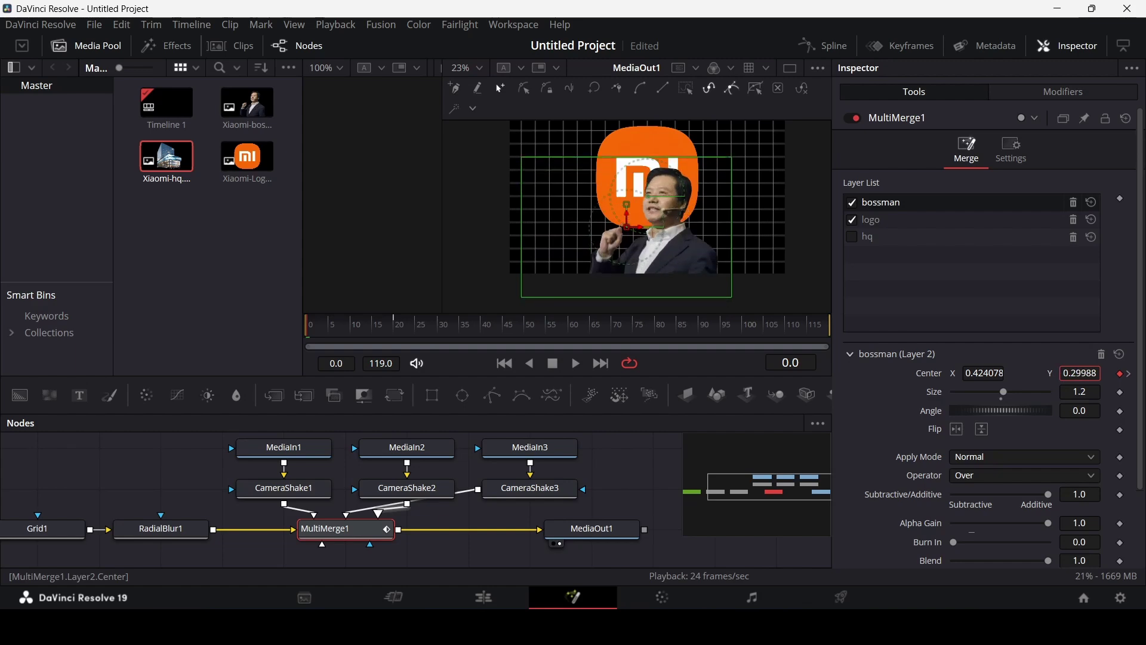
- Set the bossman size to 1.0 at frame 0 and play back the rise
key(space)
drag(352, 334, 398, 350)
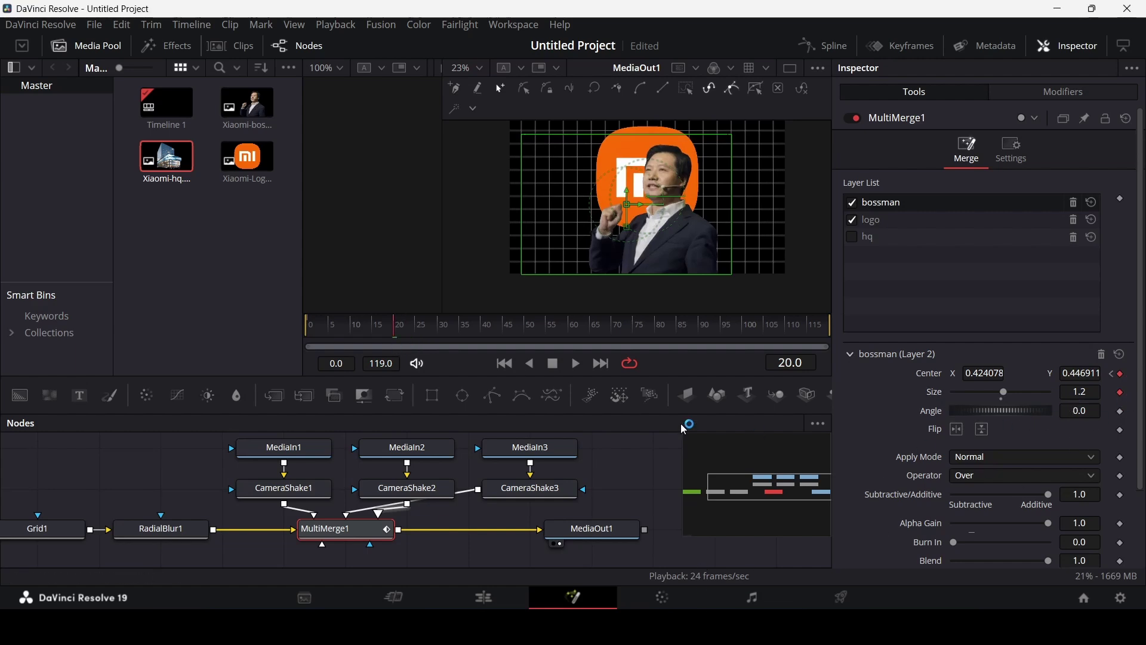
drag(365, 337, 274, 336)
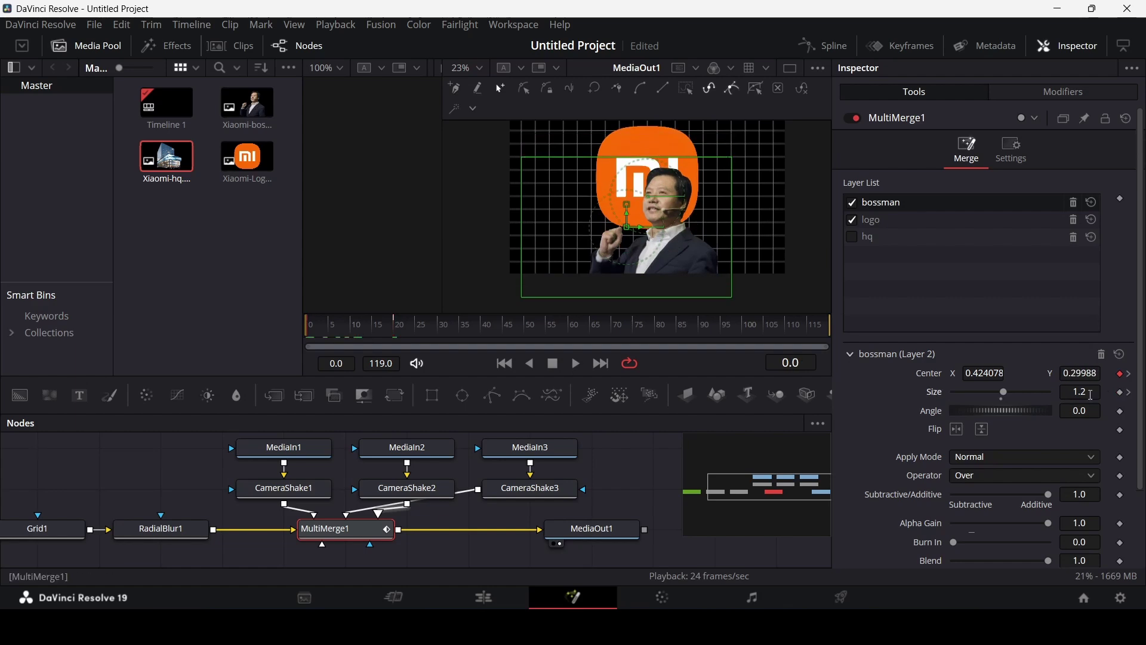
key(Return)
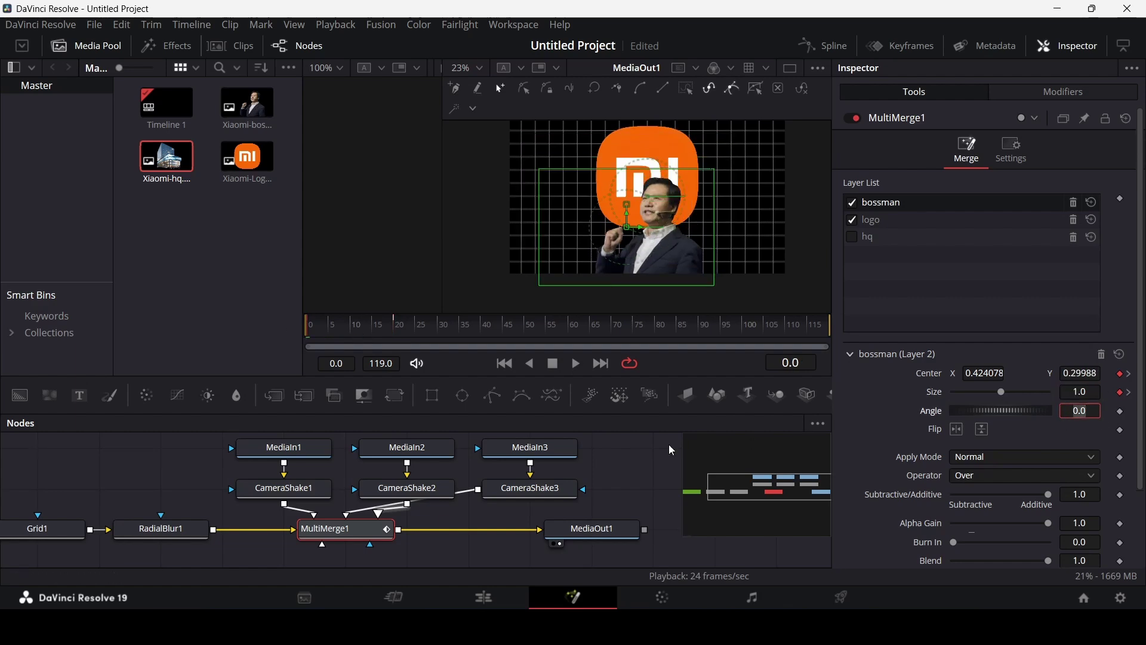
key(space)
key(space)
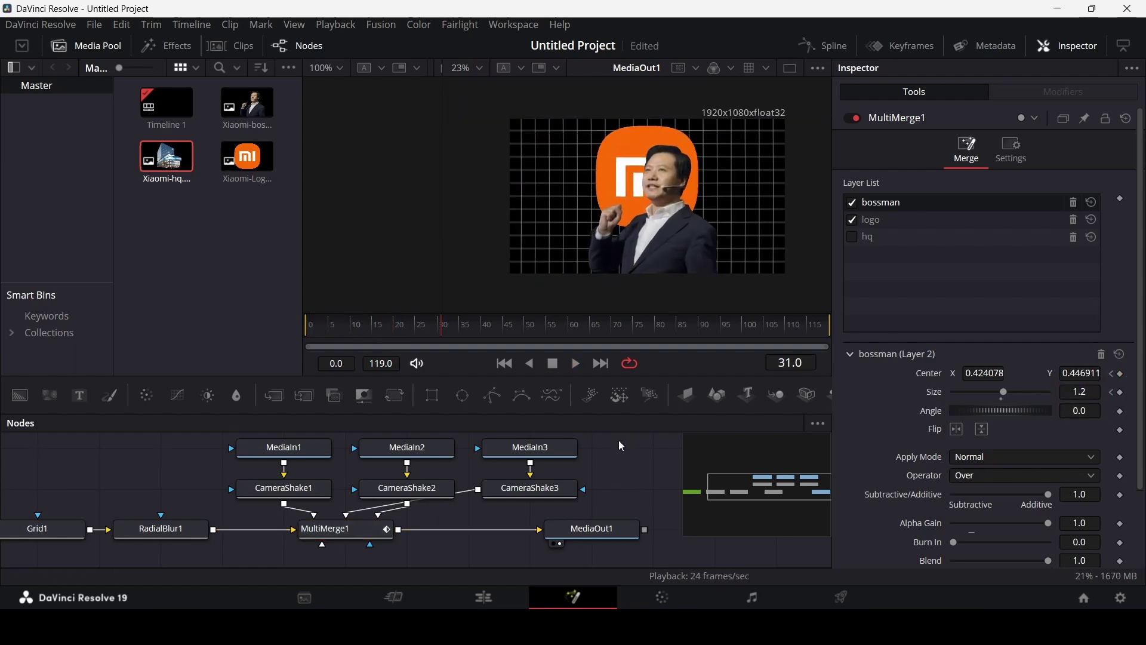
click(824, 45)
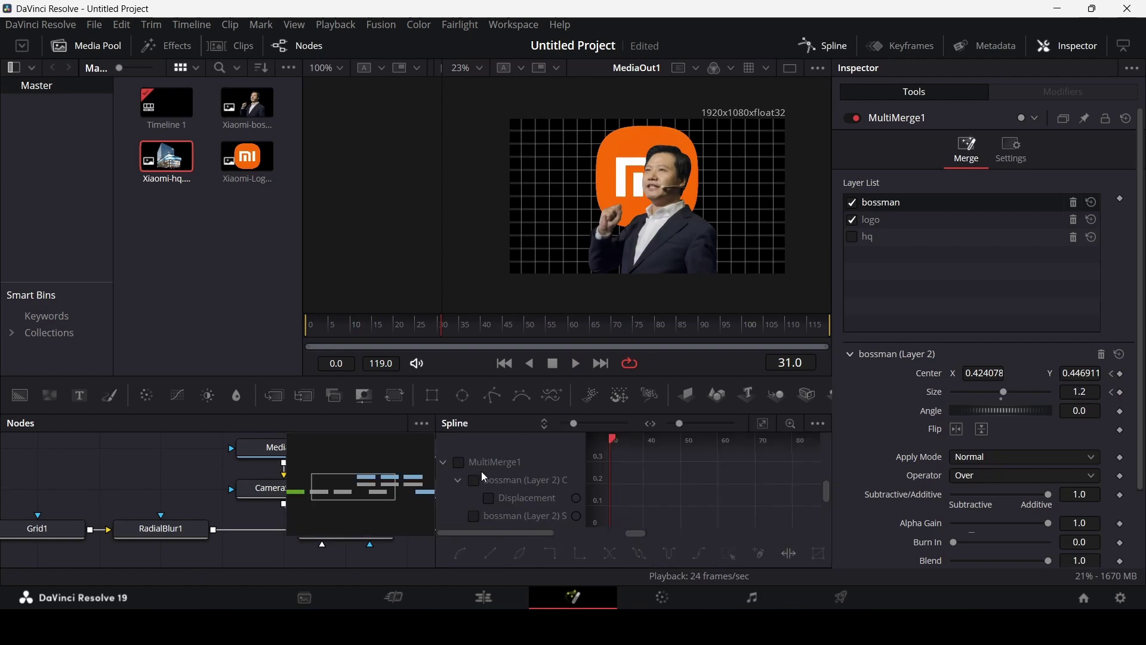
- Smooth the easing of both bossman Displacement keyframes and replay the animation
click(490, 500)
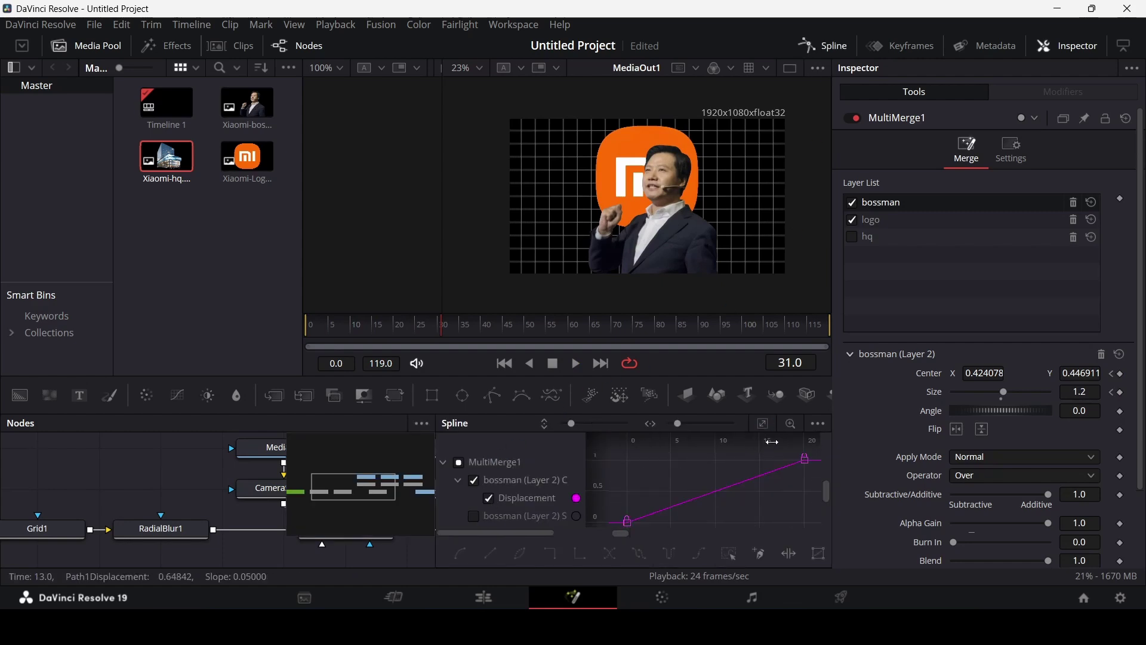
drag(609, 454, 524, 512)
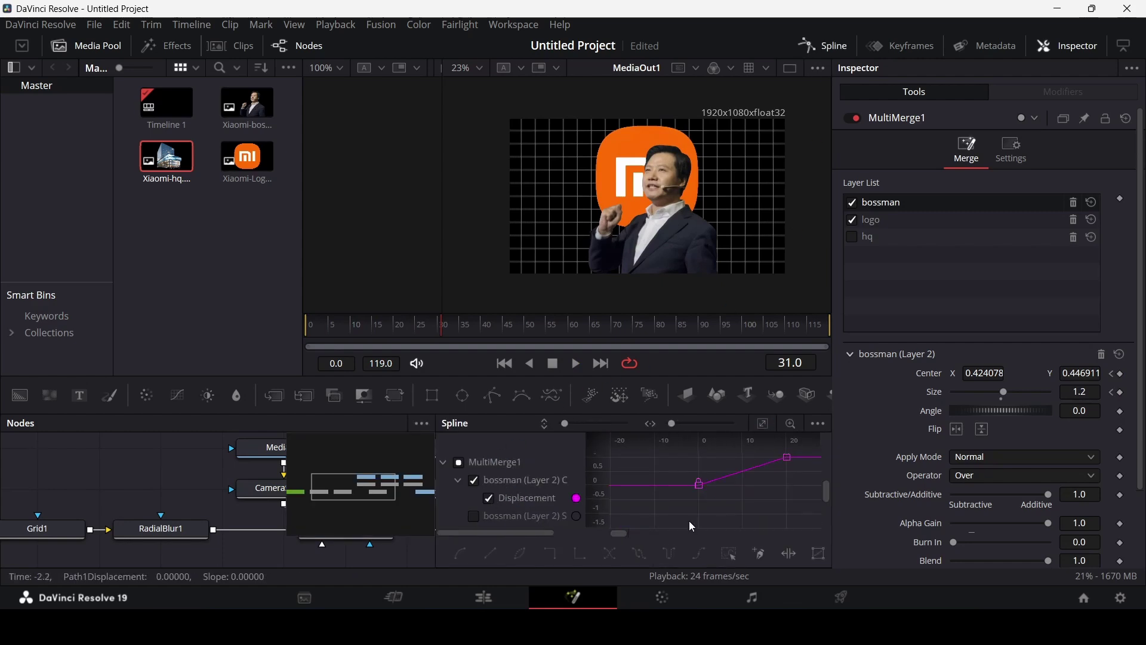
key(ctrl+a)
key(s)
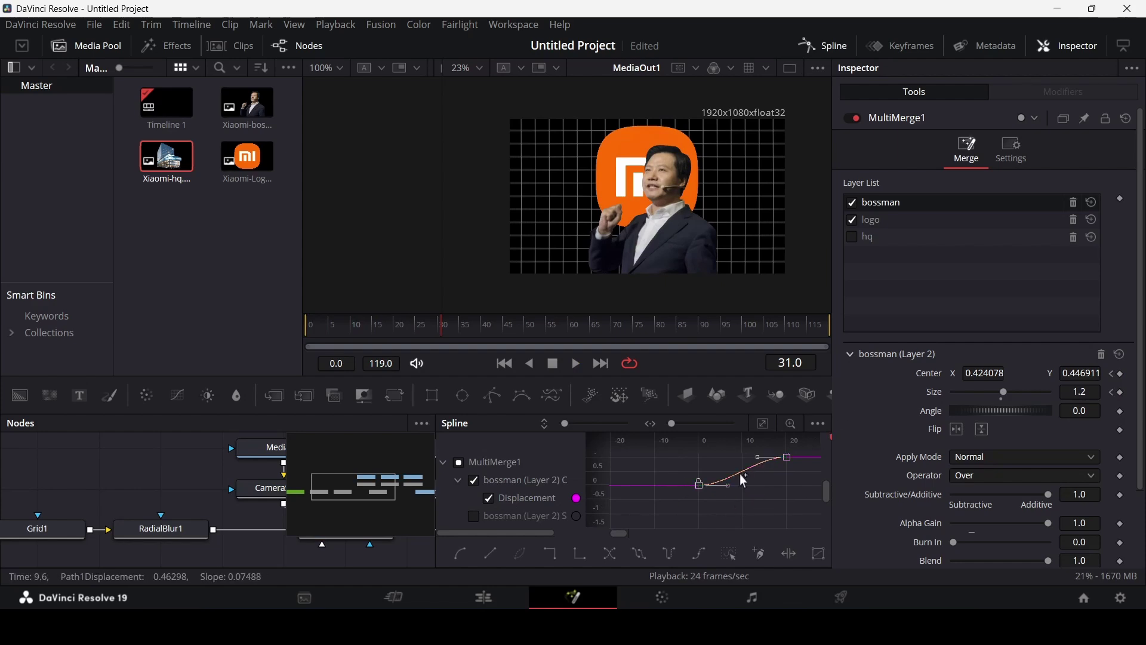
click(377, 327)
key(space)
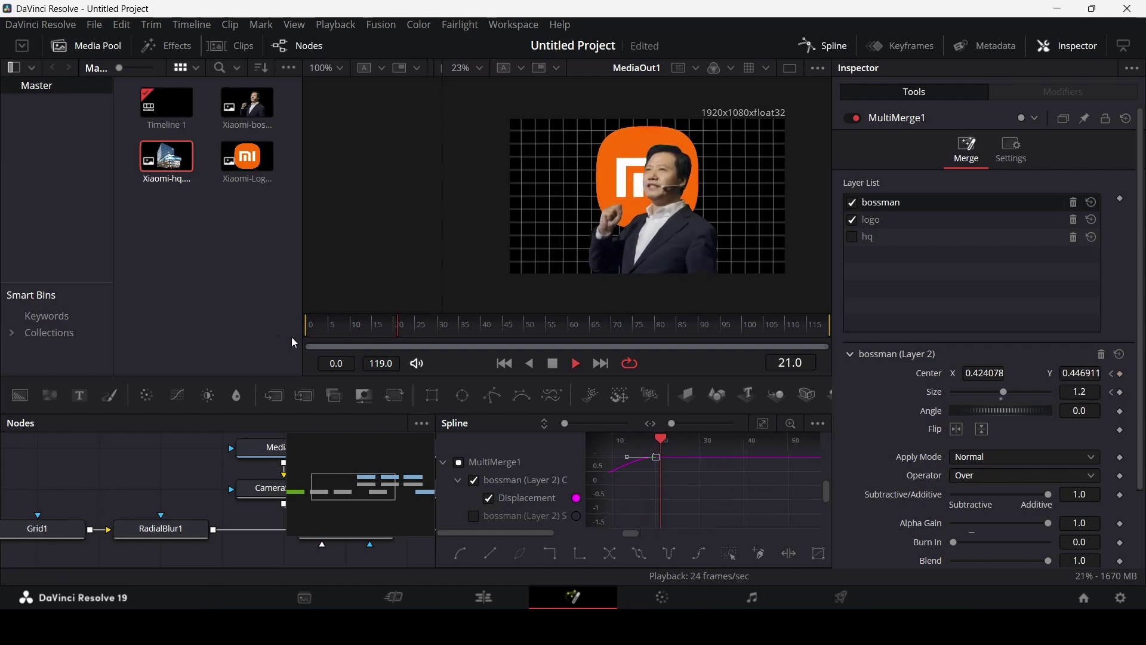
key(space)
- Adjust the bossman size curve in the Spline editor and replay from frame 0
click(474, 516)
click(489, 498)
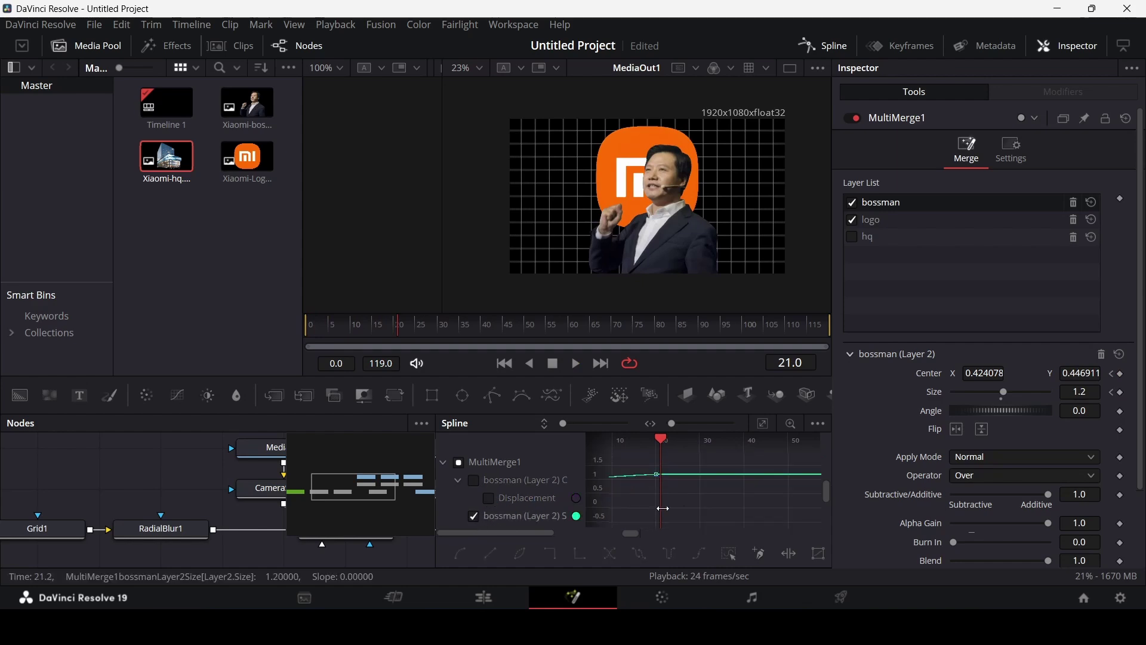
mouse_move(632, 530)
mouse_down()
mouse_move(649, 498)
mouse_move(756, 463)
mouse_up()
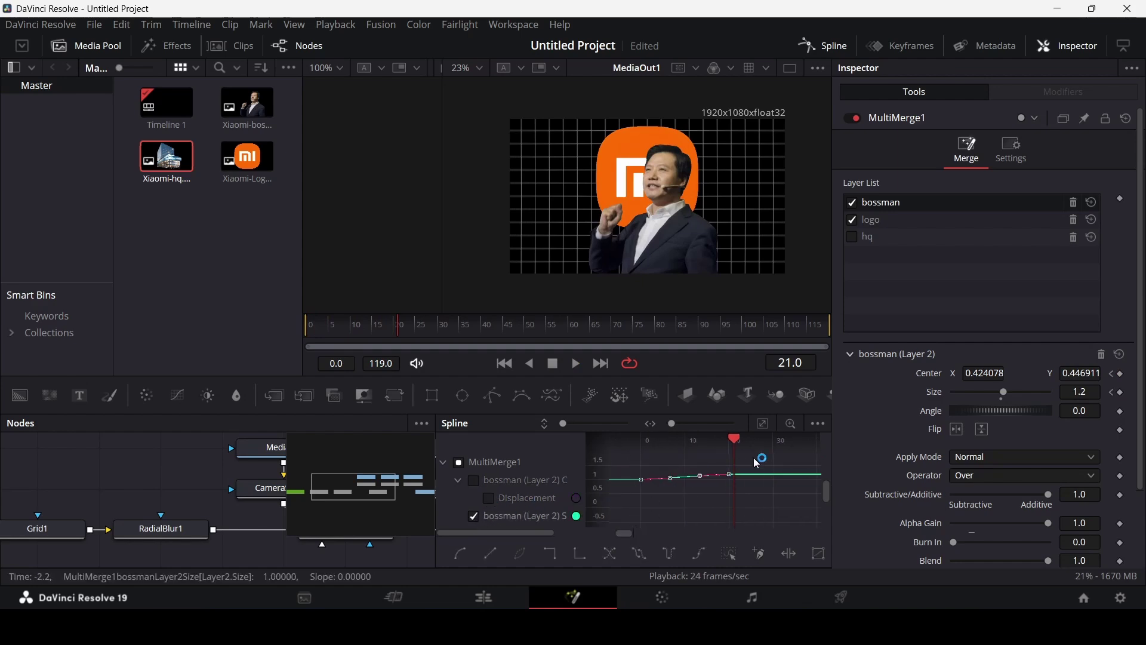
drag(398, 327, 264, 335)
key(space)
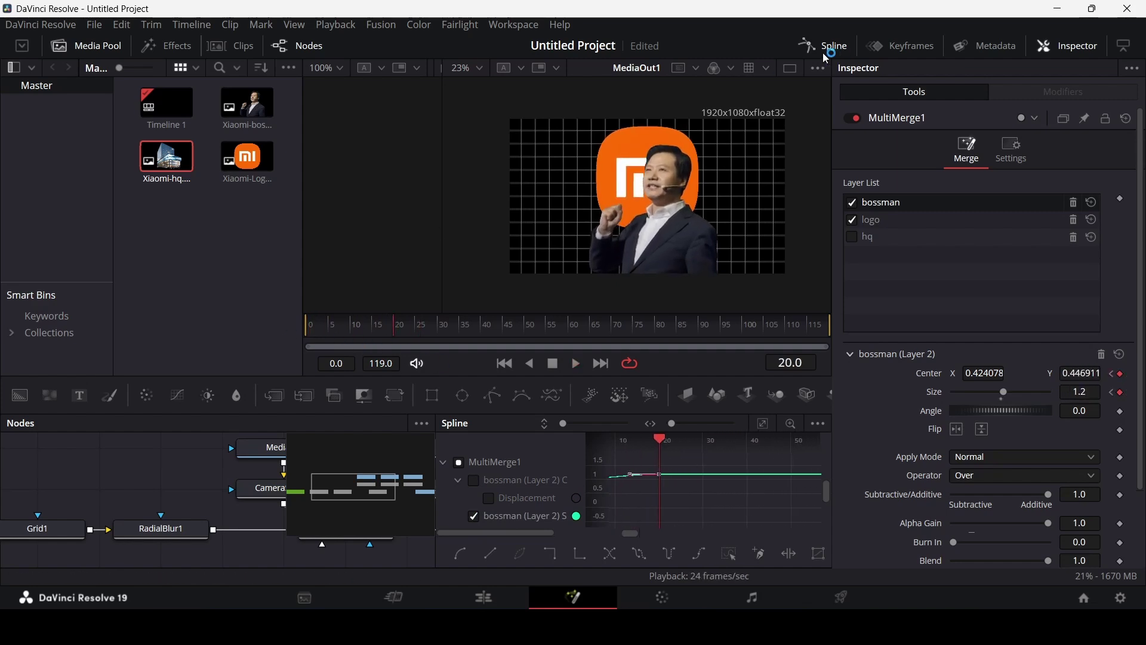
- Collapse the MultiMerge1 curves, close the Spline editor and move to frame 40
click(459, 462)
click(443, 462)
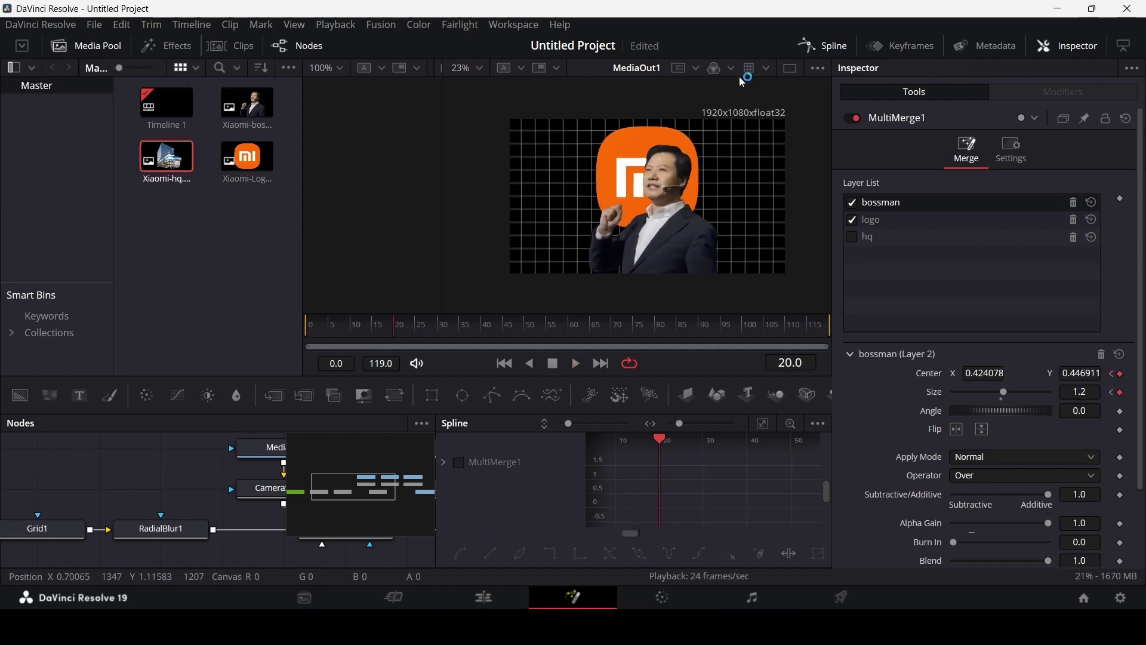
click(817, 47)
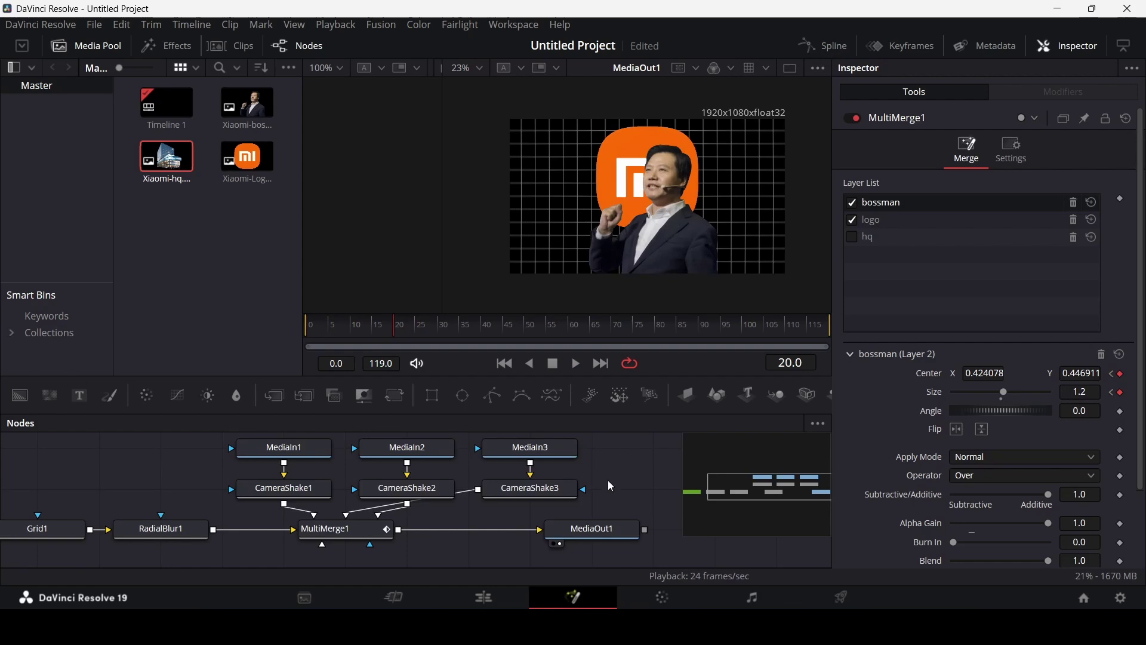
drag(341, 323, 484, 328)
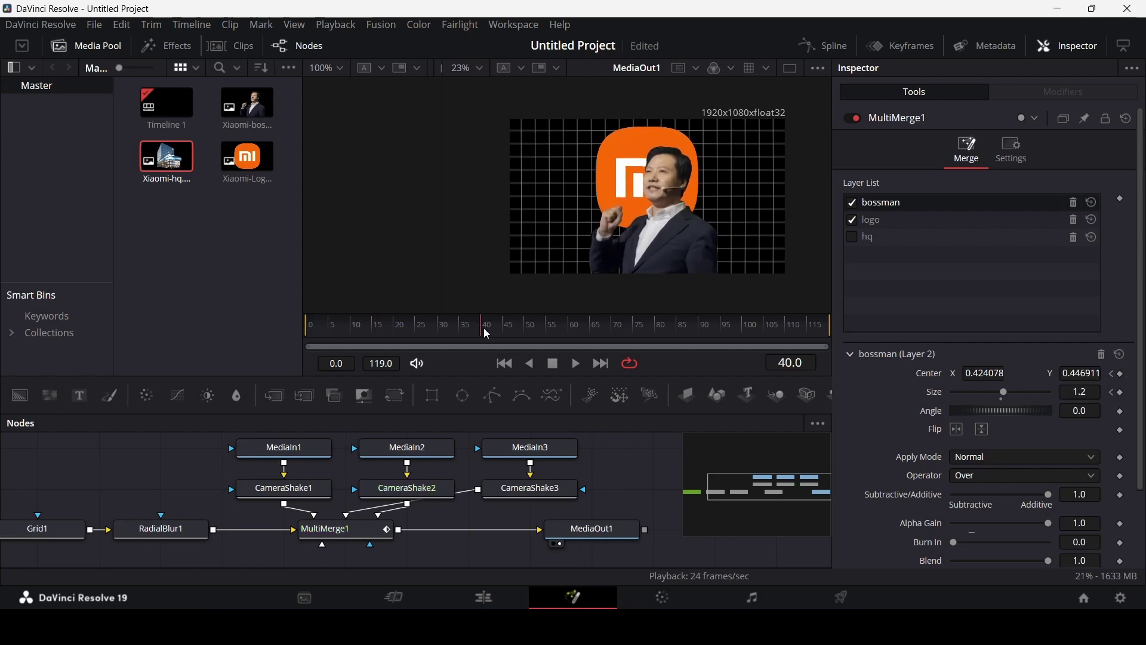
- Keyframe the logo's Center at frame 40, then set Center Y to -0.42 at frame 15
click(868, 220)
click(1121, 373)
drag(430, 329, 481, 335)
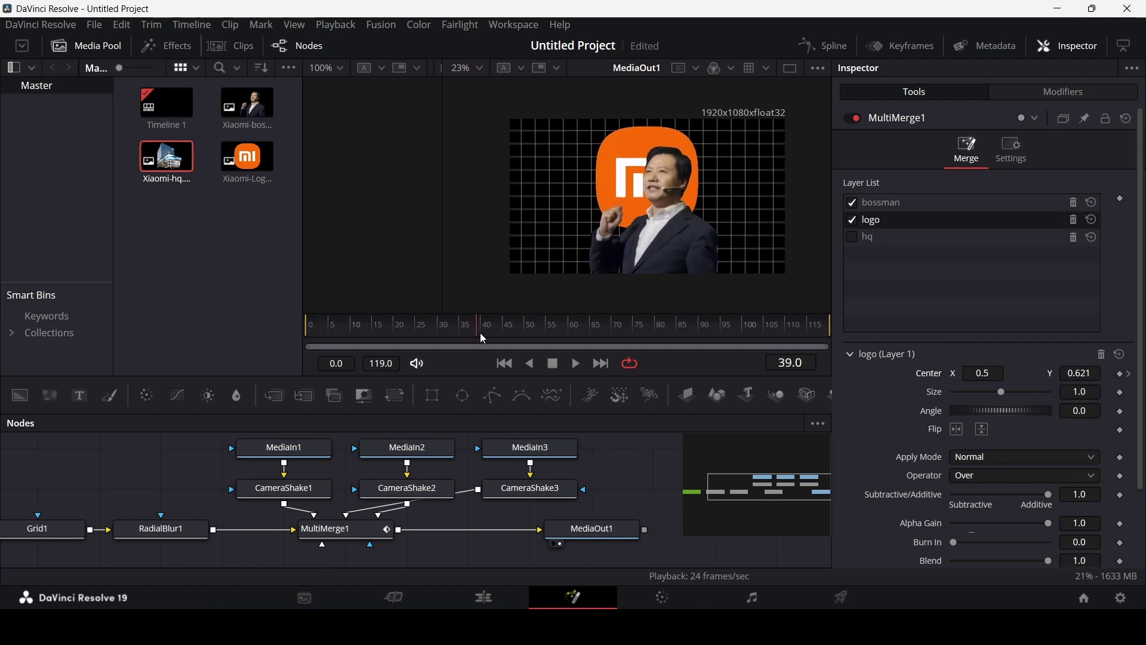
click(332, 536)
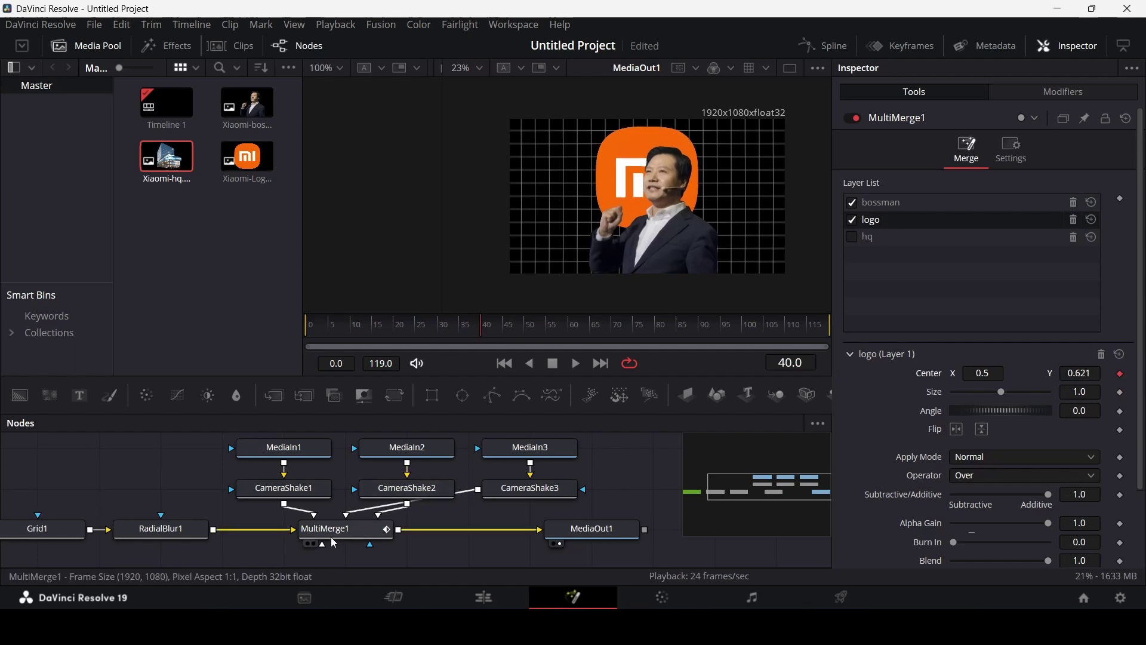
drag(428, 331, 373, 334)
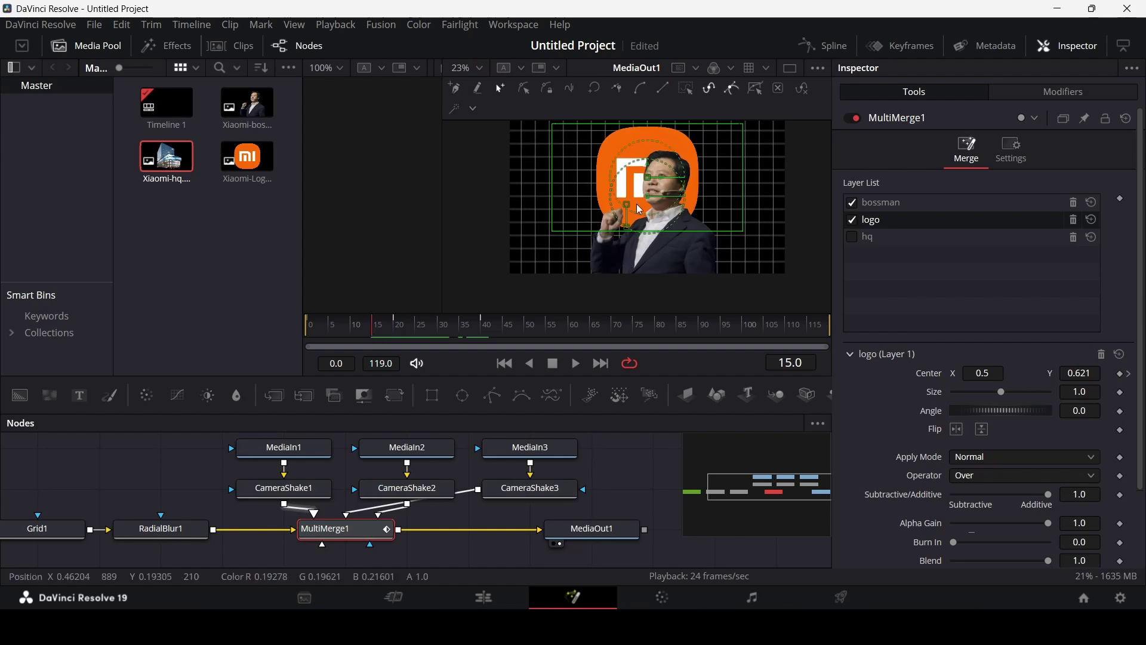
scroll(1087, 373, down, 10)
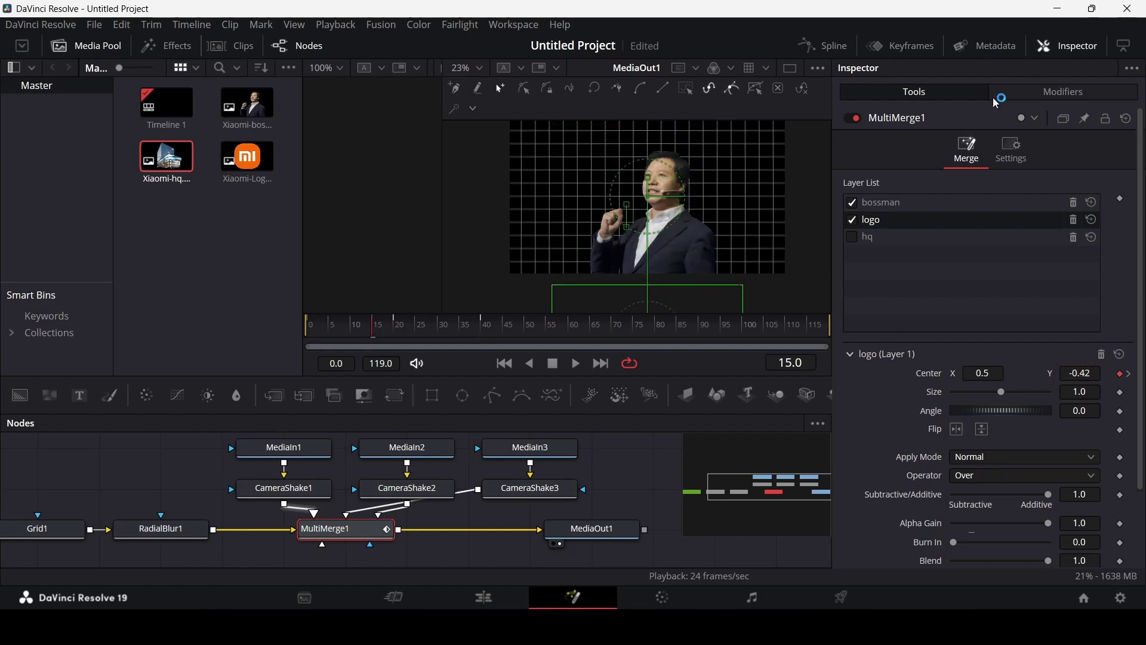
- Smooth both logo Displacement keyframes into an ease in the Spline editor and play back
click(809, 51)
click(458, 463)
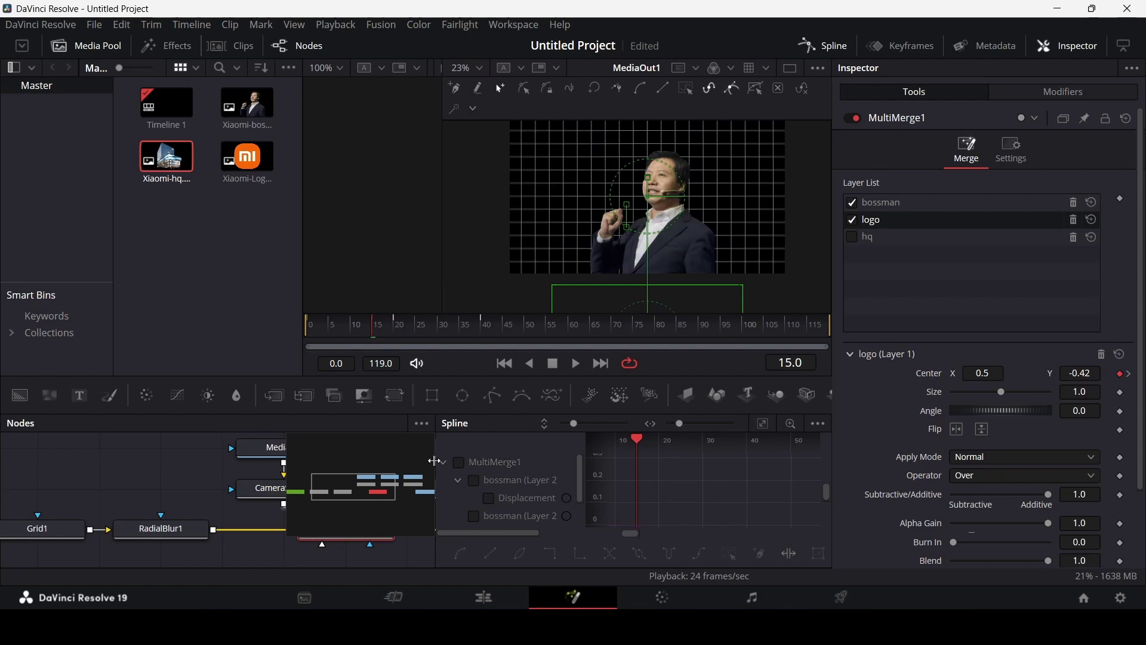
scroll(519, 506, down, 2)
click(488, 515)
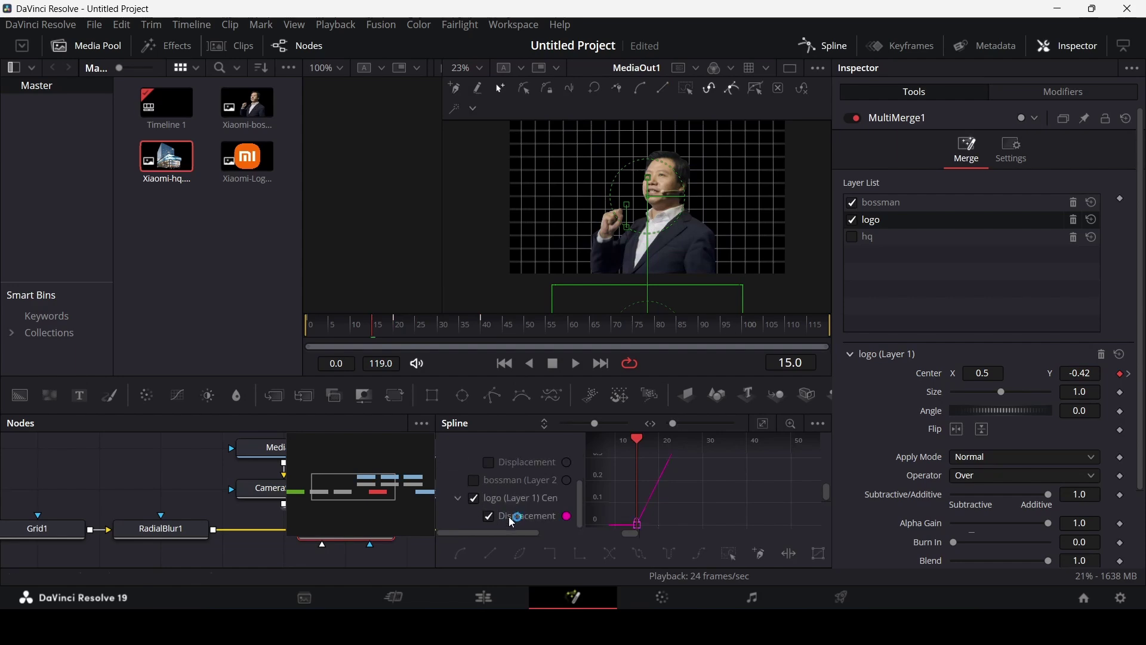
drag(683, 453, 814, 509)
key(s)
key(space)
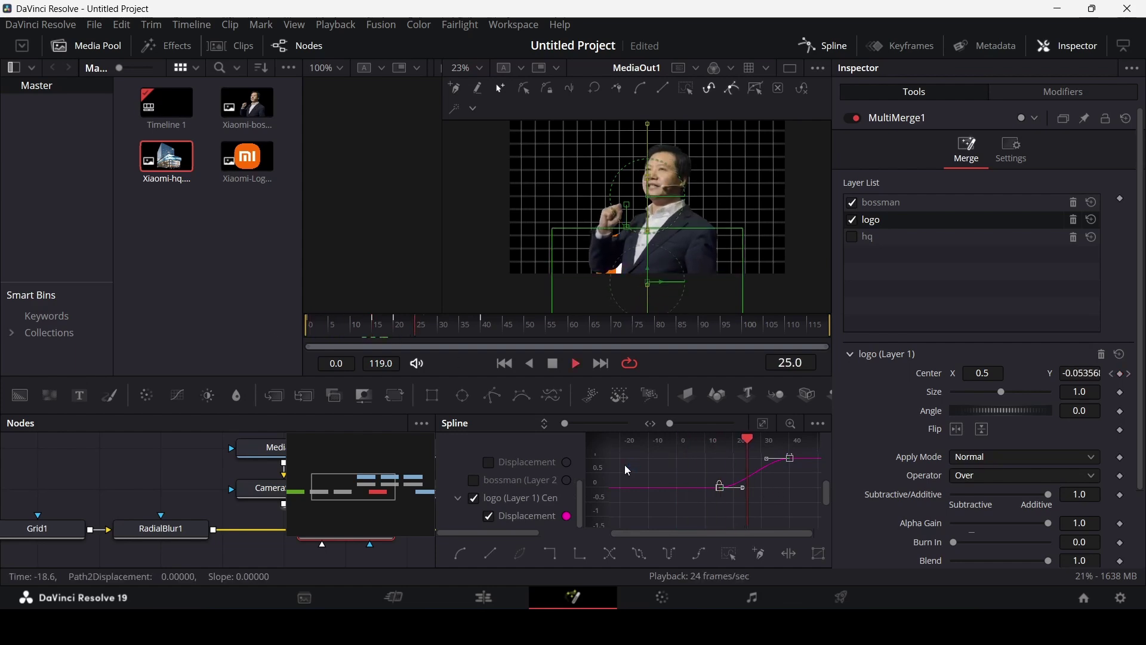
key(space)
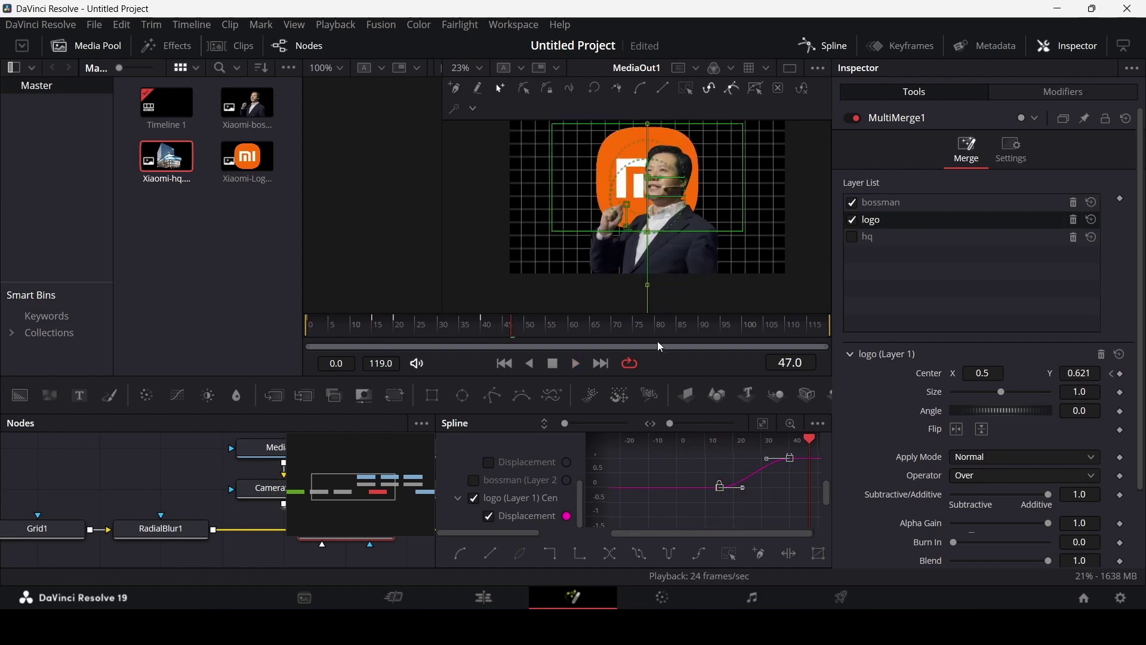
click(826, 45)
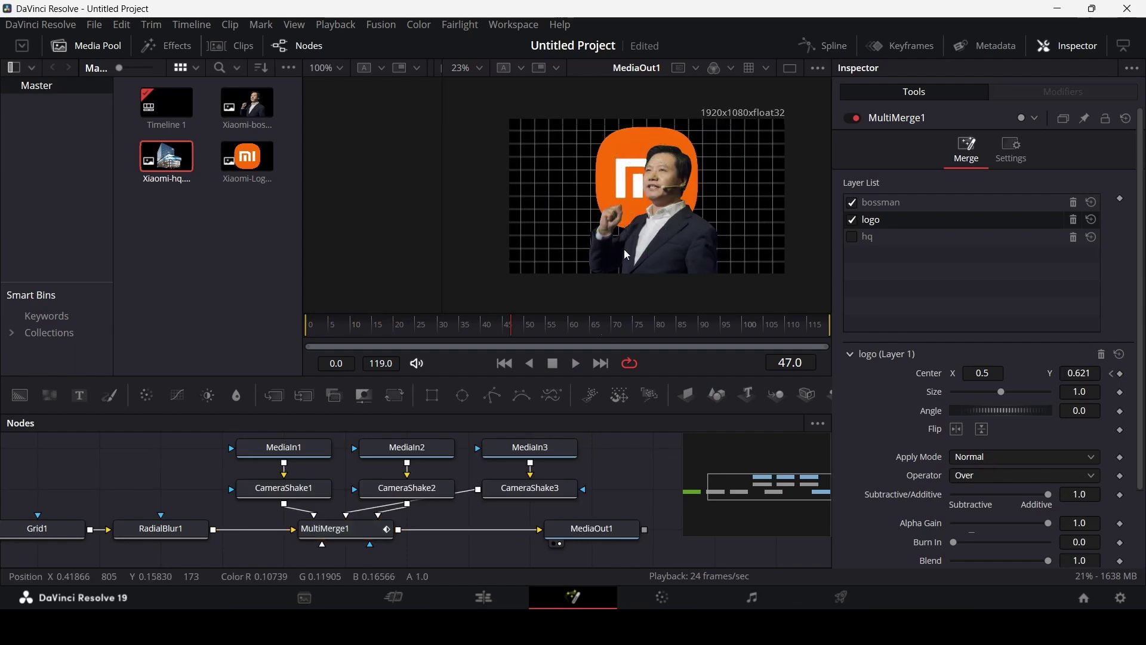
- Play the composition from the start, then switch on the hq layer in MultiMerge1
key(Home)
key(space)
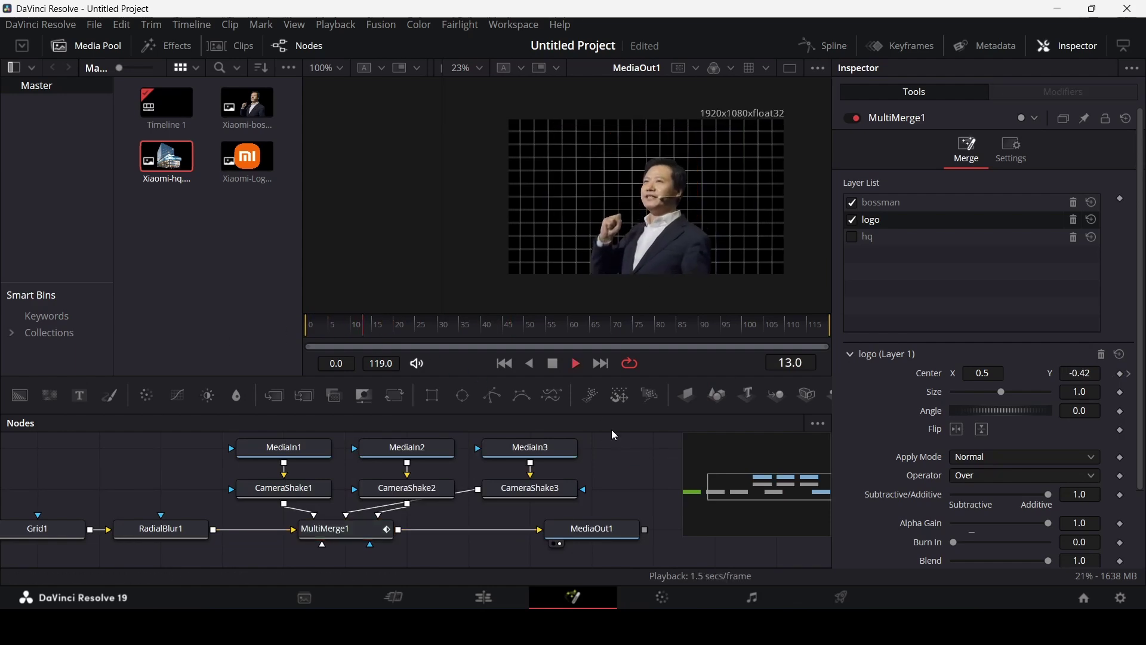
key(space)
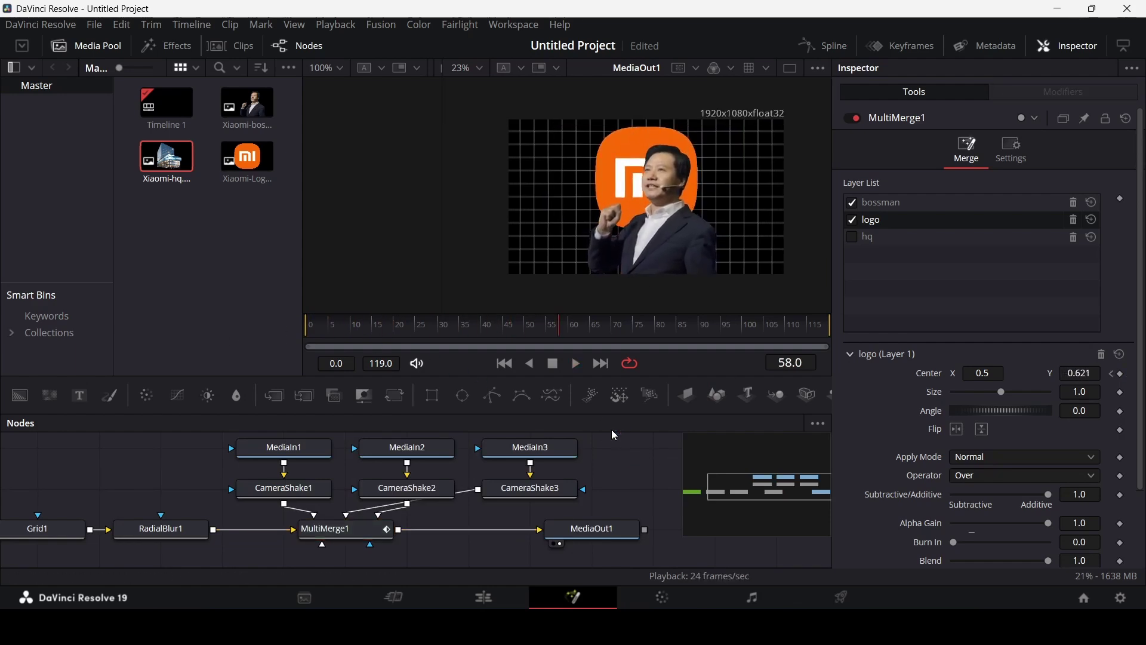
click(868, 238)
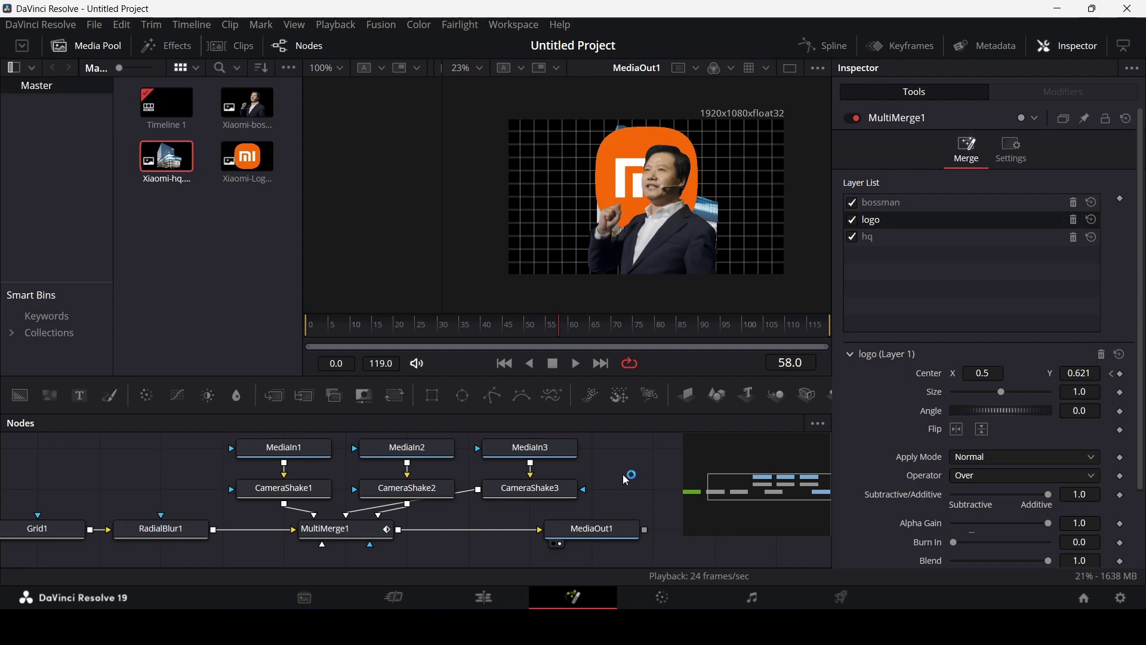
drag(548, 470, 467, 473)
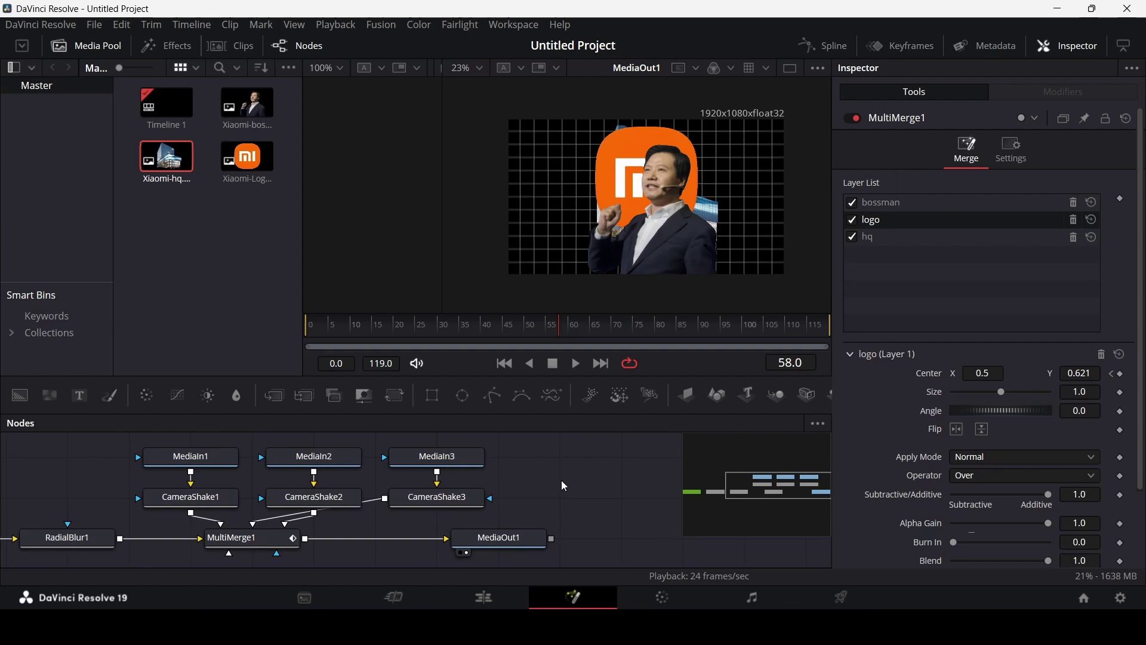
- Add a Rectangle mask above MediaIn1 and set its width and height to 1.0
click(433, 395)
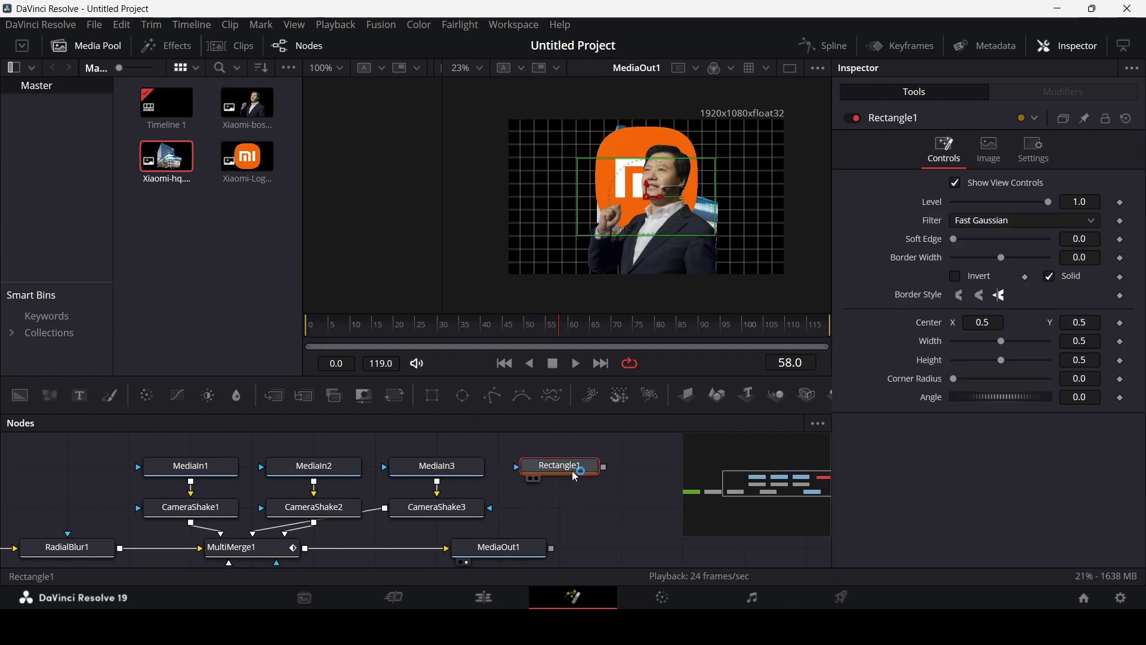
drag(567, 473, 205, 518)
drag(311, 471, 186, 471)
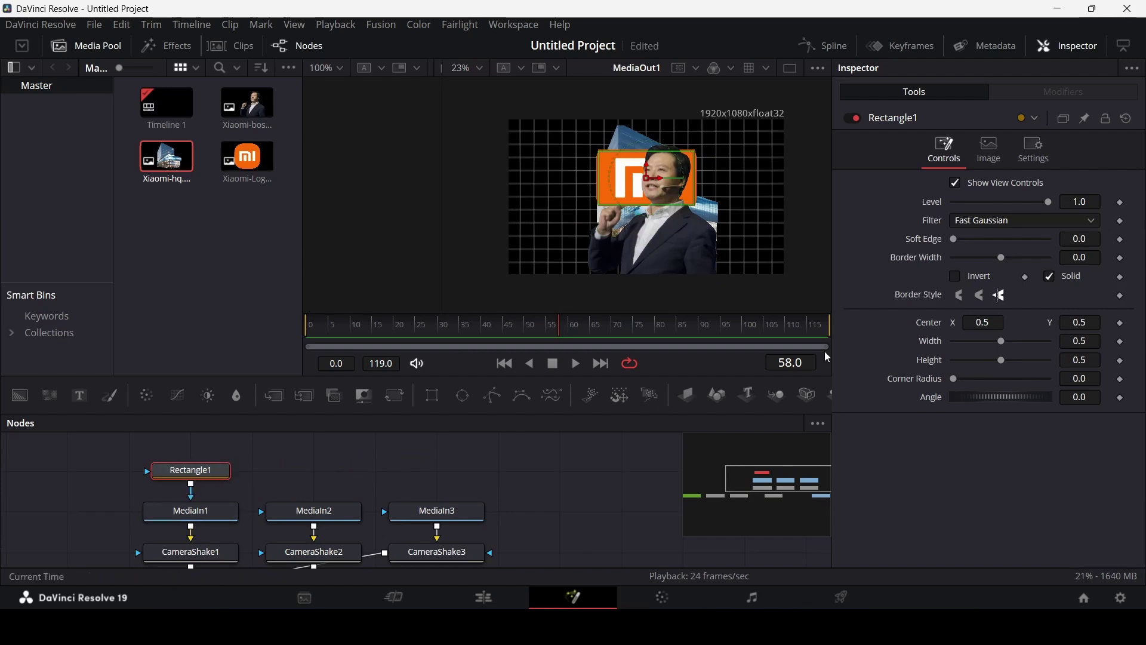
drag(1003, 340, 1075, 342)
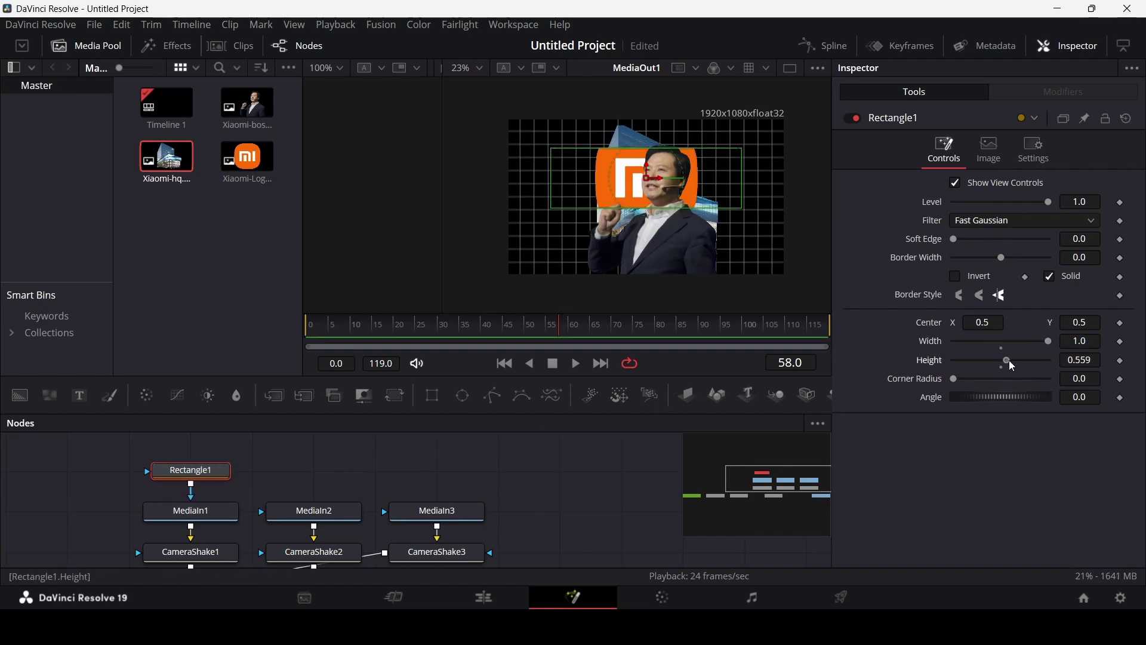
drag(1000, 359, 1088, 366)
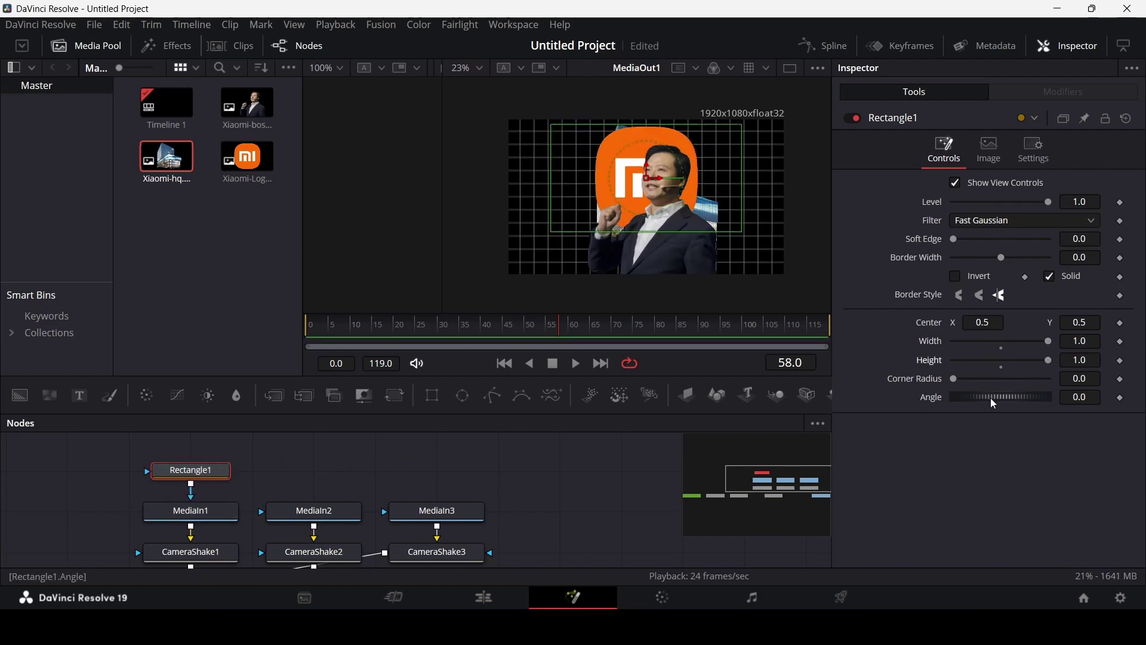
- Keyframe the mask's width and height at frame 50 and shrink both to 0 at frame 60
scroll(412, 464, left, 1)
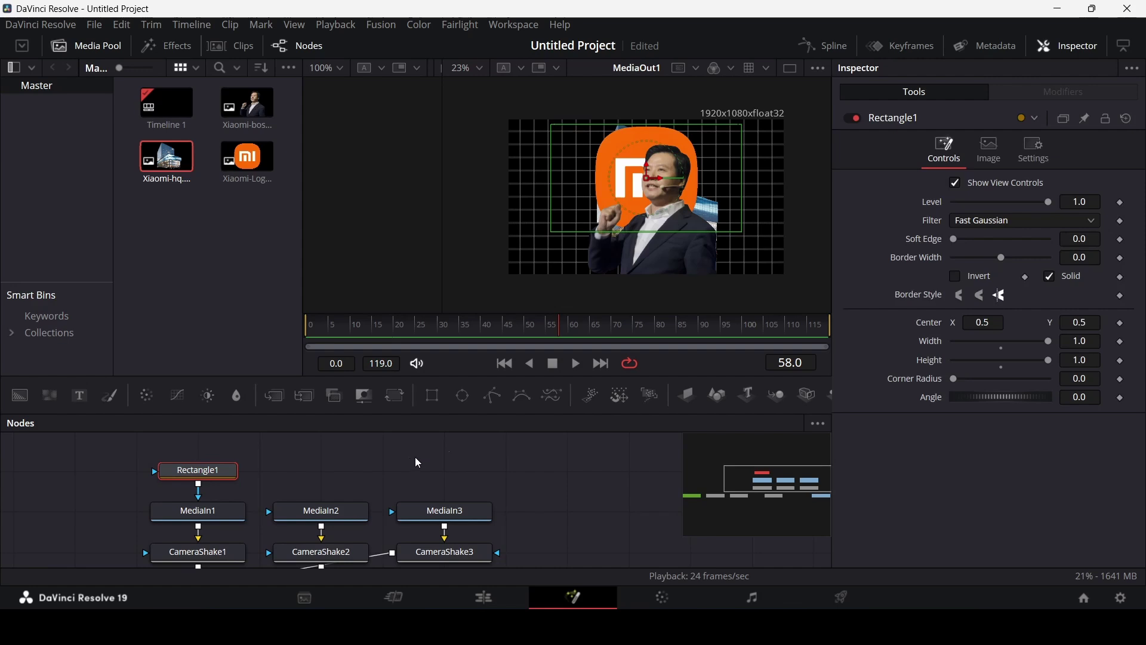
drag(477, 328, 526, 337)
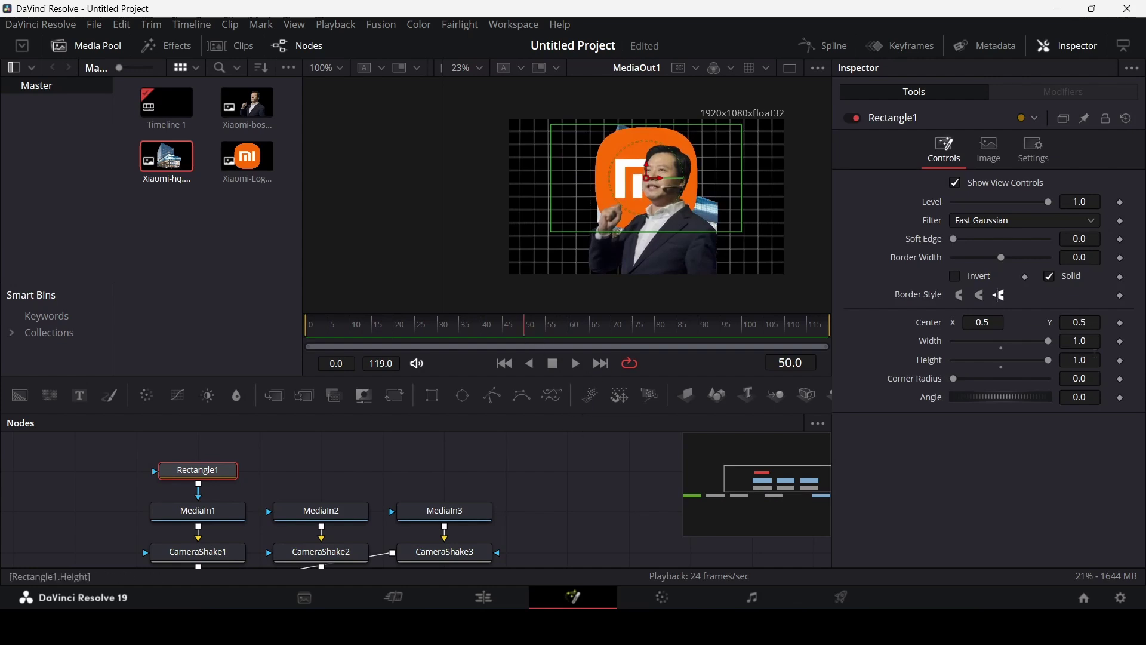
click(1123, 343)
mouse_move(589, 326)
mouse_down()
mouse_move(621, 332)
mouse_move(573, 340)
mouse_up()
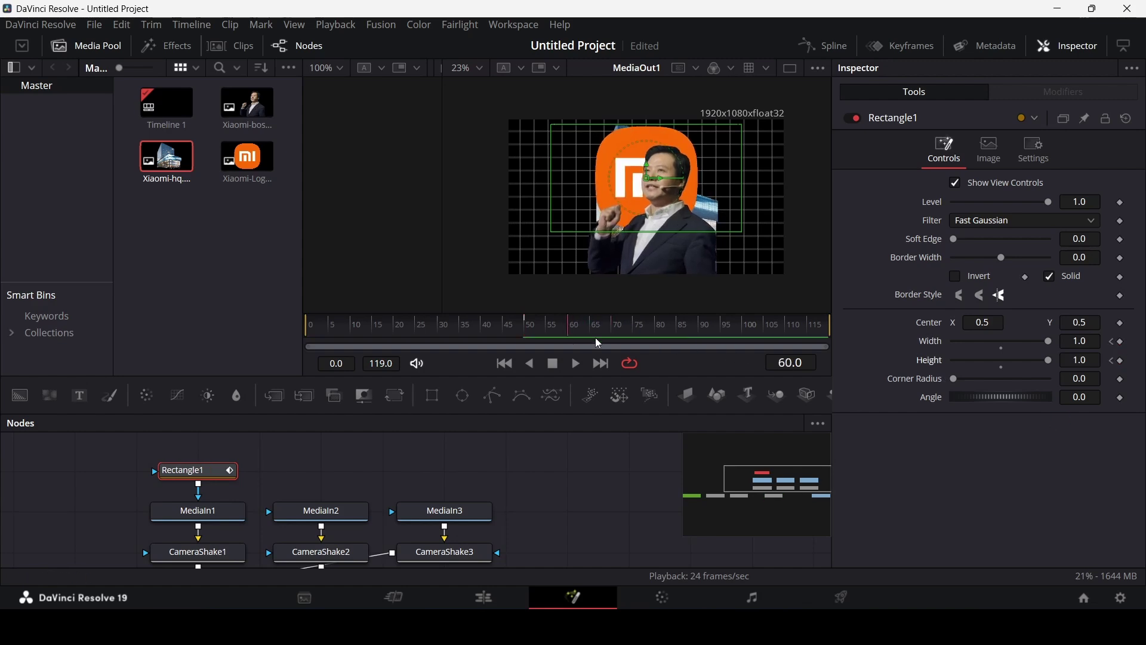
drag(1052, 341, 949, 350)
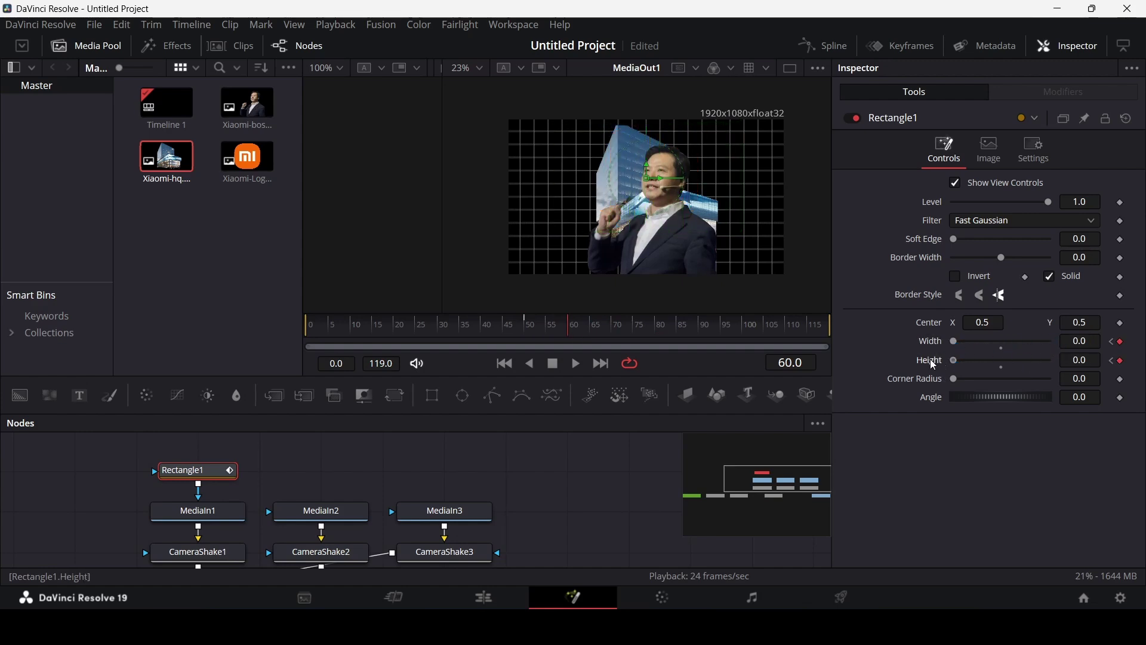
- Preview the shrinking mask and raise its Soft Edge to 0.1055
click(500, 339)
key(space)
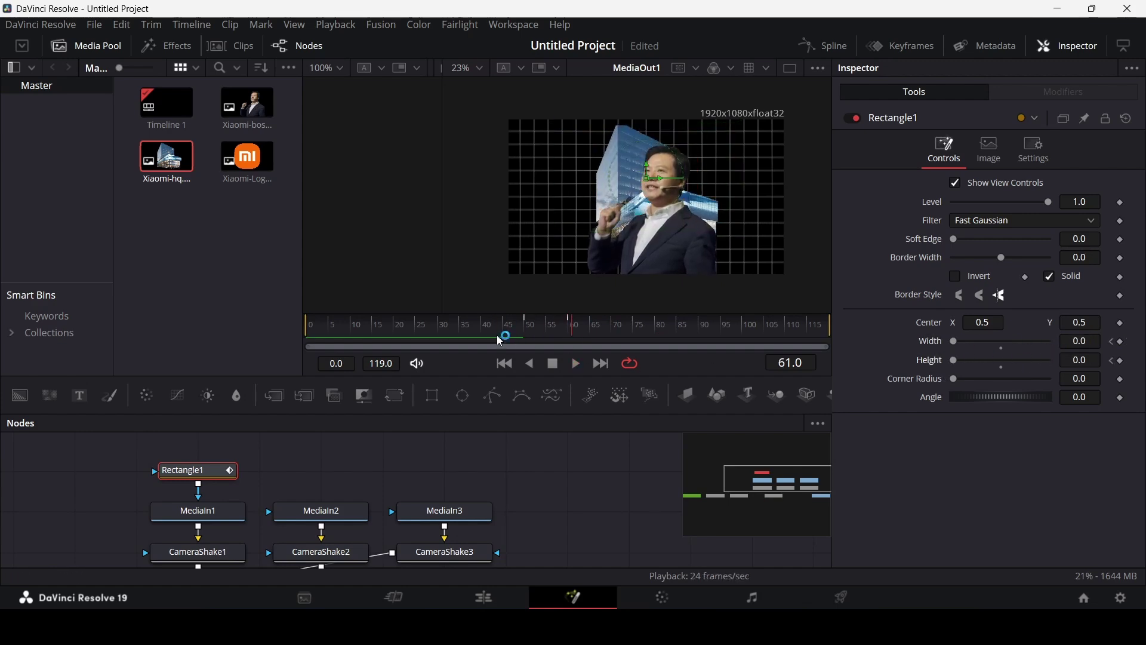
drag(508, 332, 539, 336)
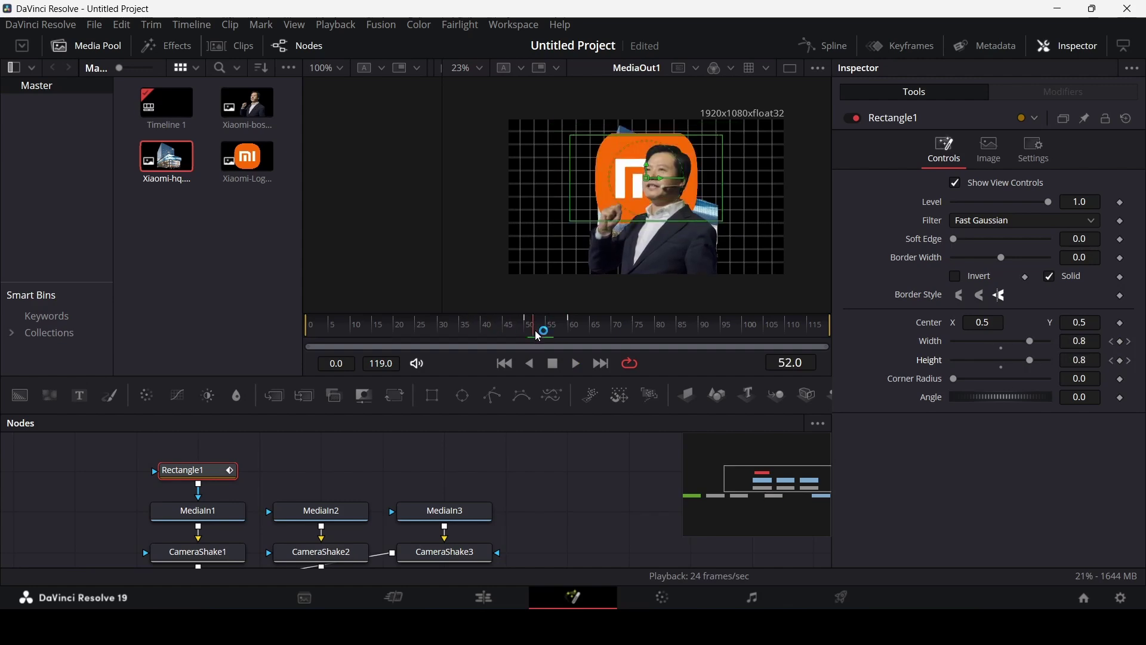
drag(947, 246, 1025, 244)
click(480, 330)
key(space)
mouse_move(482, 332)
mouse_down()
mouse_move(537, 332)
mouse_move(502, 333)
mouse_up()
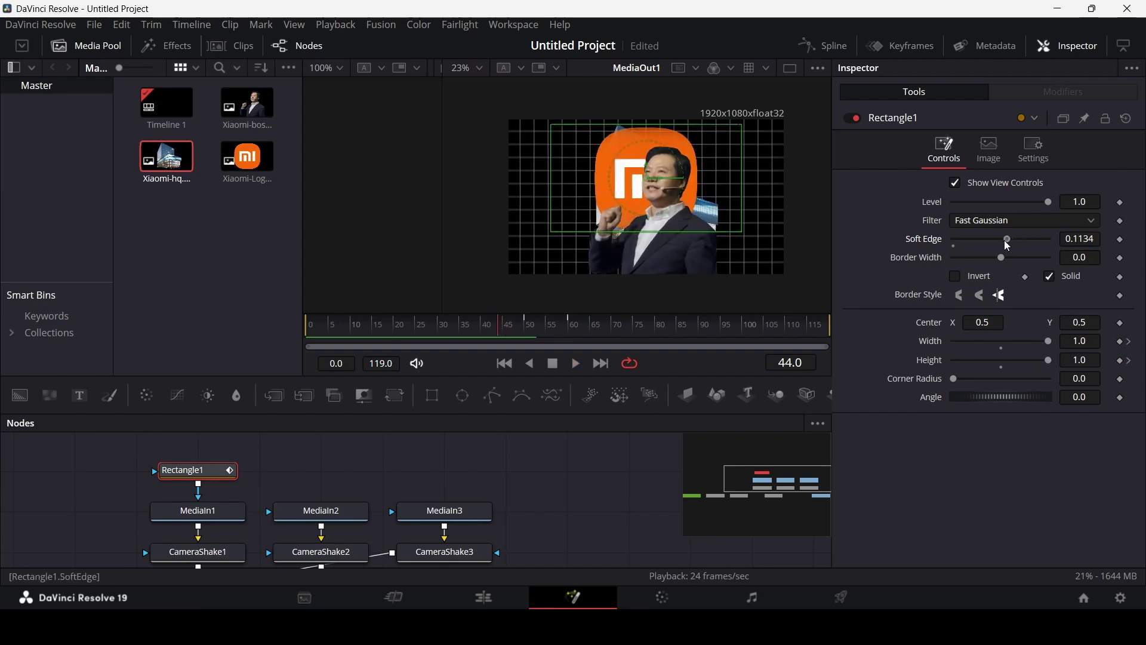
- Replay the animation and add a second Rectangle mask node at frame 50
key(space)
click(483, 325)
drag(482, 326, 530, 333)
drag(433, 395, 445, 470)
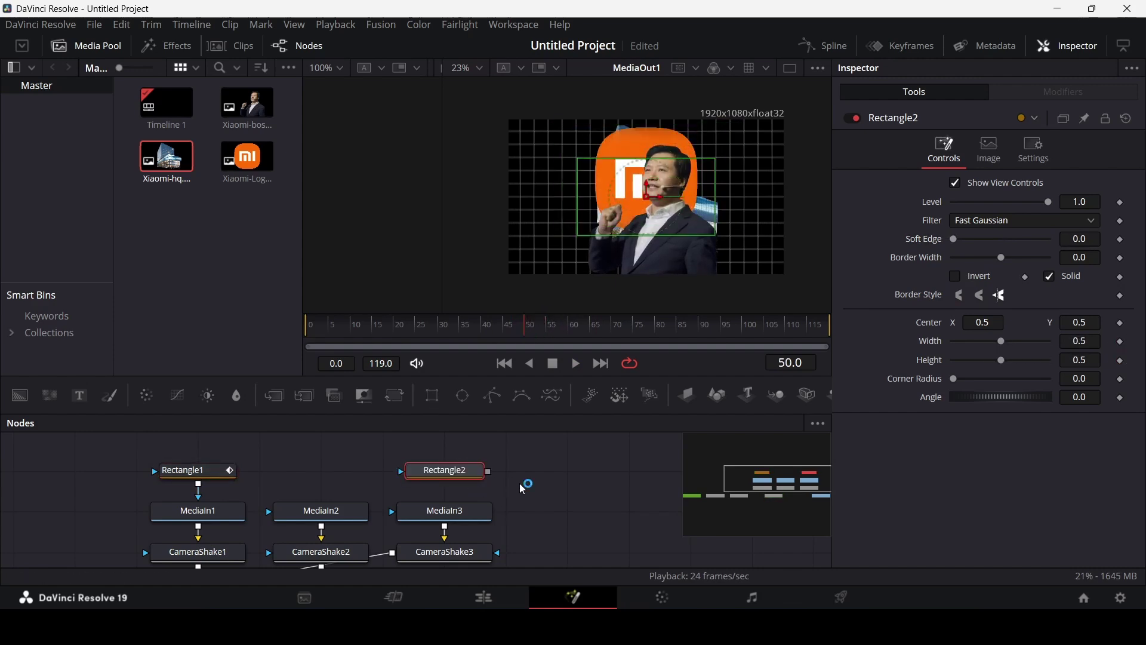
- Connect Rectangle2 to MediaIn3 and set its height to 1.0 at frame 60
drag(488, 471, 478, 515)
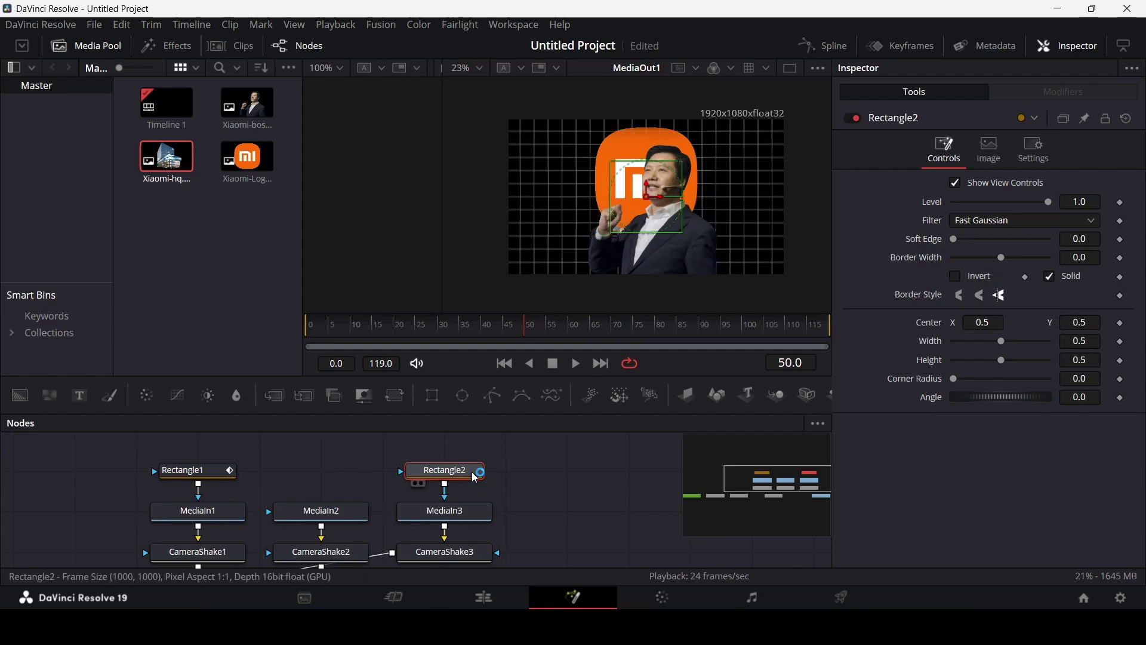
click(188, 473)
drag(526, 332, 573, 336)
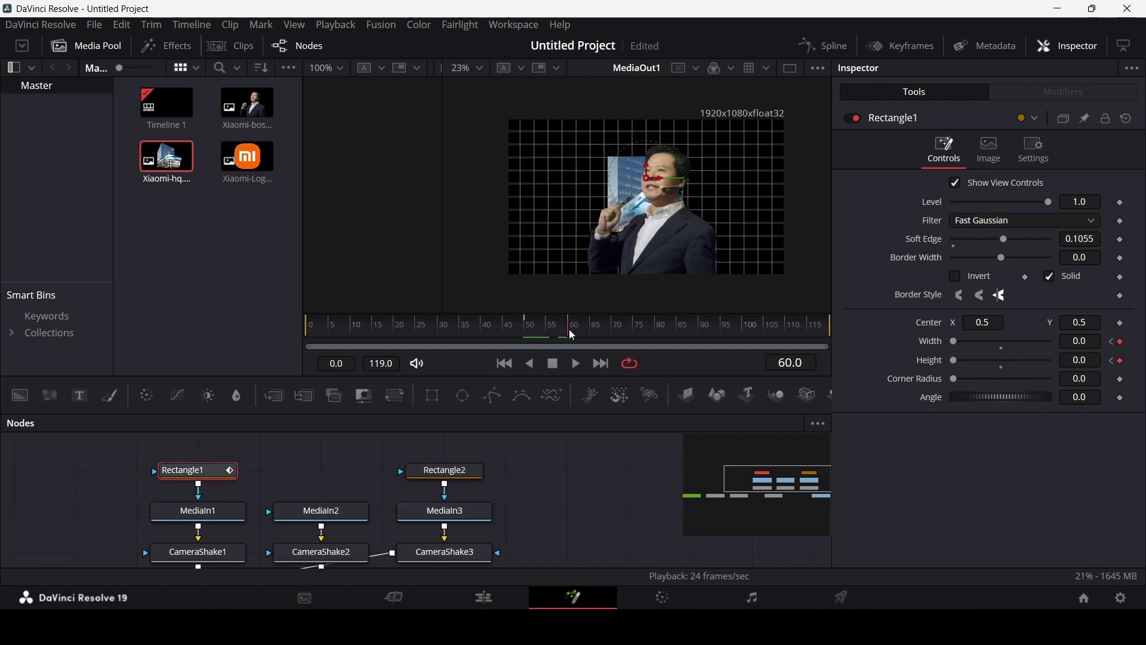
click(445, 470)
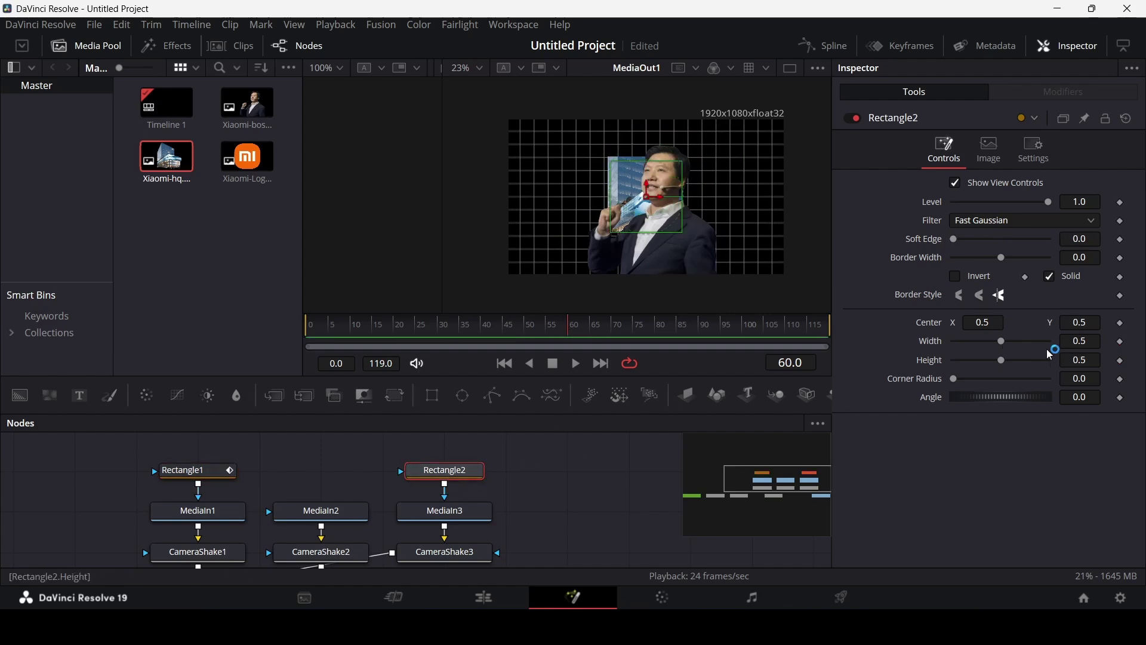
drag(1010, 361, 1107, 361)
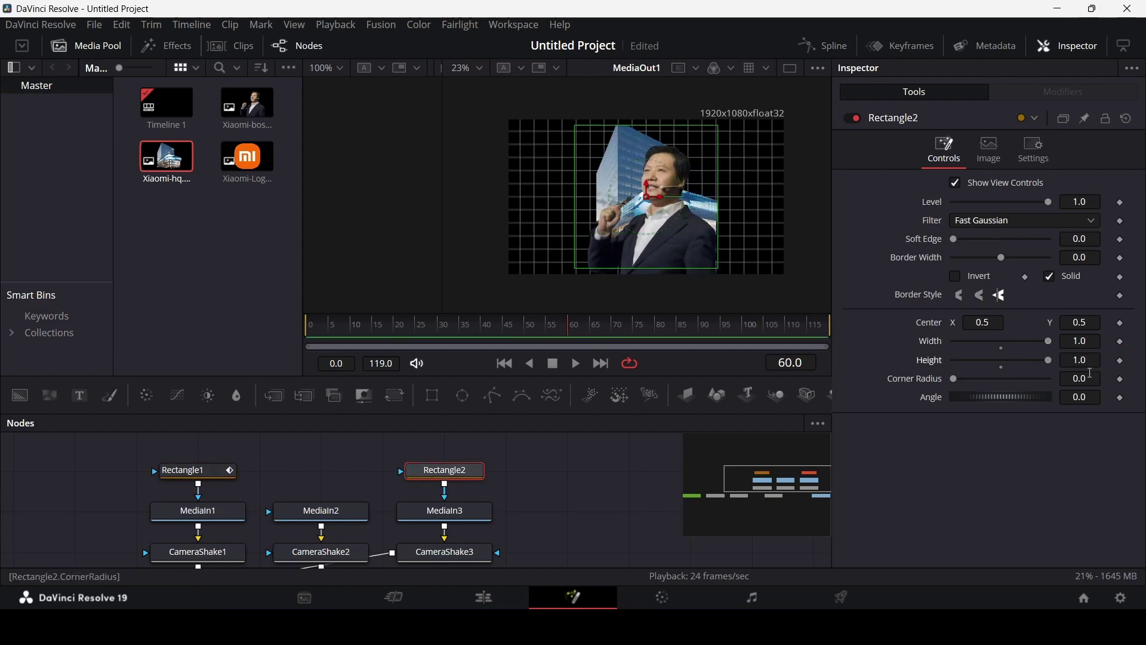
- Keyframe Rectangle2's width and height at frame 60
drag(551, 330, 490, 332)
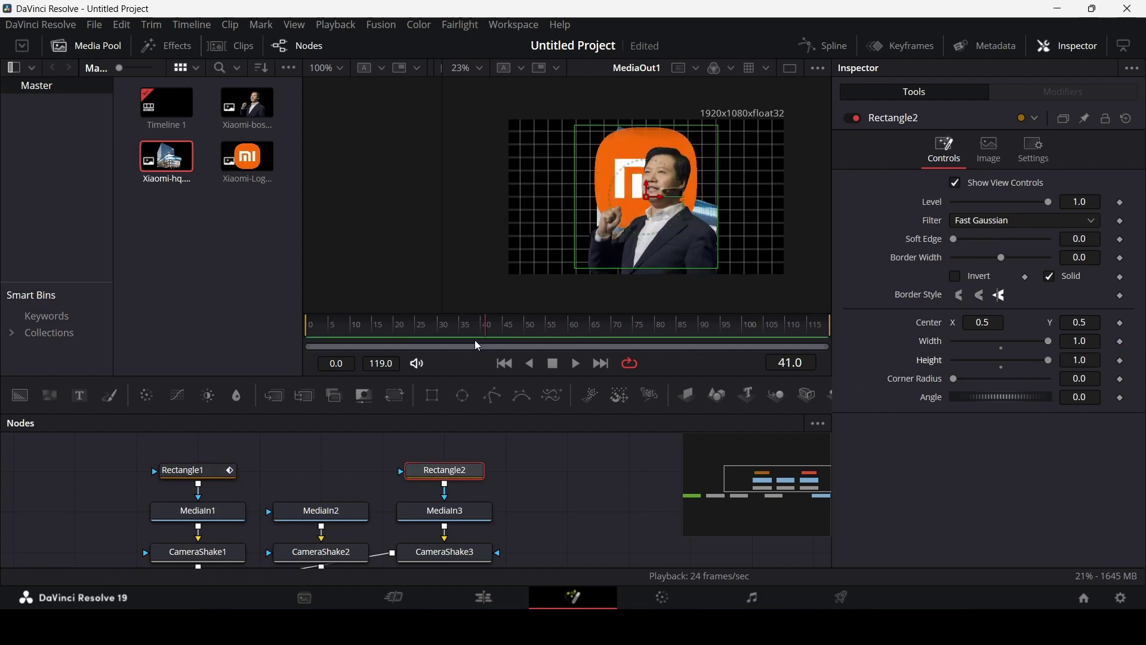
click(188, 472)
click(576, 339)
drag(576, 339, 573, 337)
click(471, 470)
click(1121, 341)
click(1122, 361)
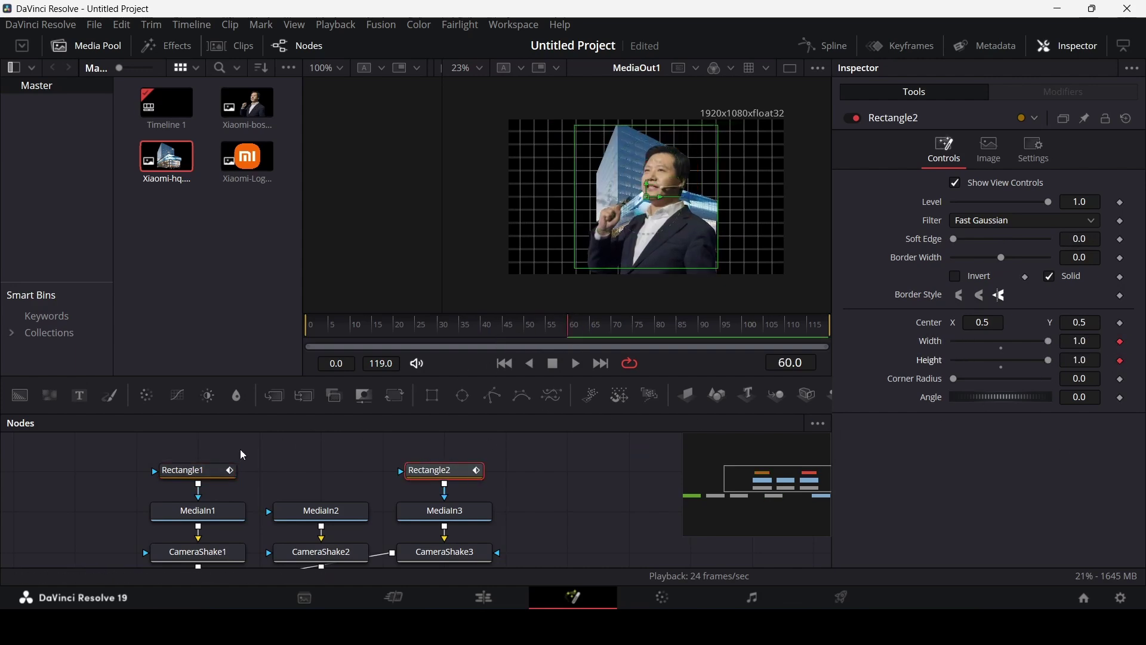
- At frame 50, set Rectangle2's width and height to 0 and soft edge to 0.0362
click(197, 471)
drag(537, 334, 525, 334)
click(463, 471)
drag(1051, 341, 953, 343)
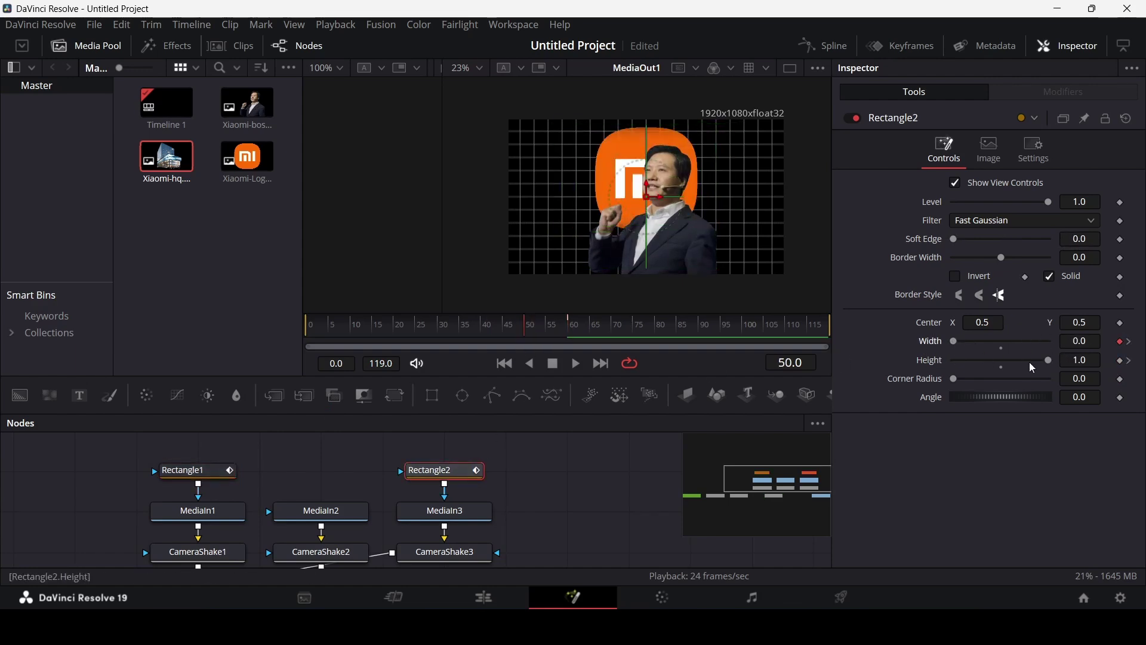
drag(1039, 361, 954, 362)
drag(958, 242, 971, 240)
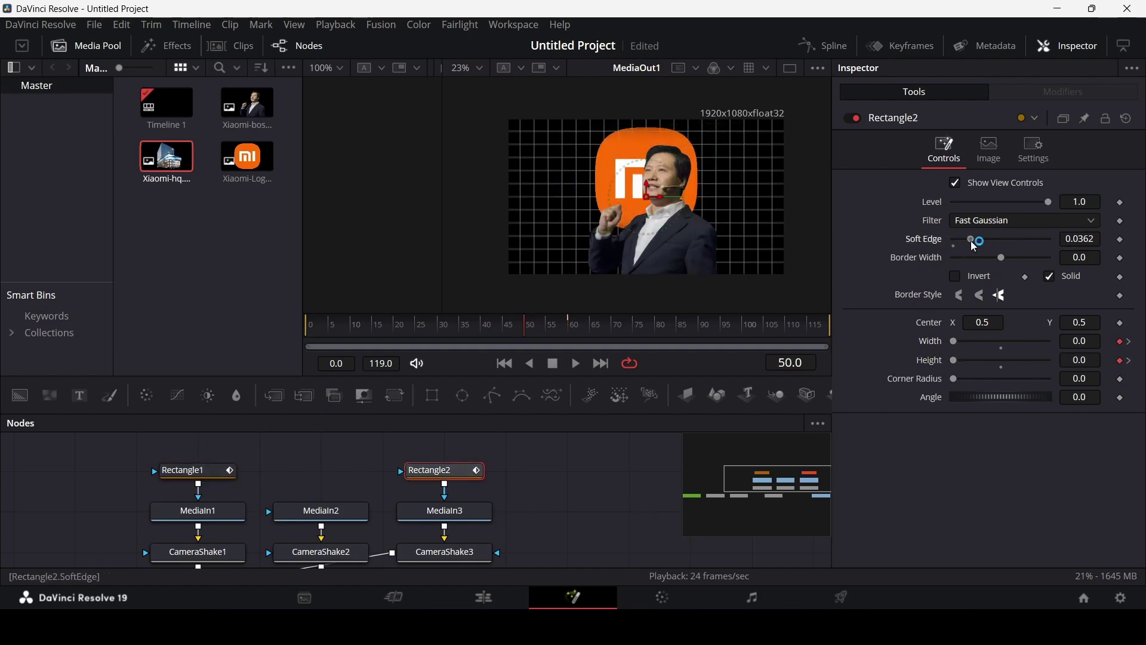
- Play and scrub through the Rectangle2 reveal from frame 50 to frame 74
click(477, 324)
click(562, 470)
key(space)
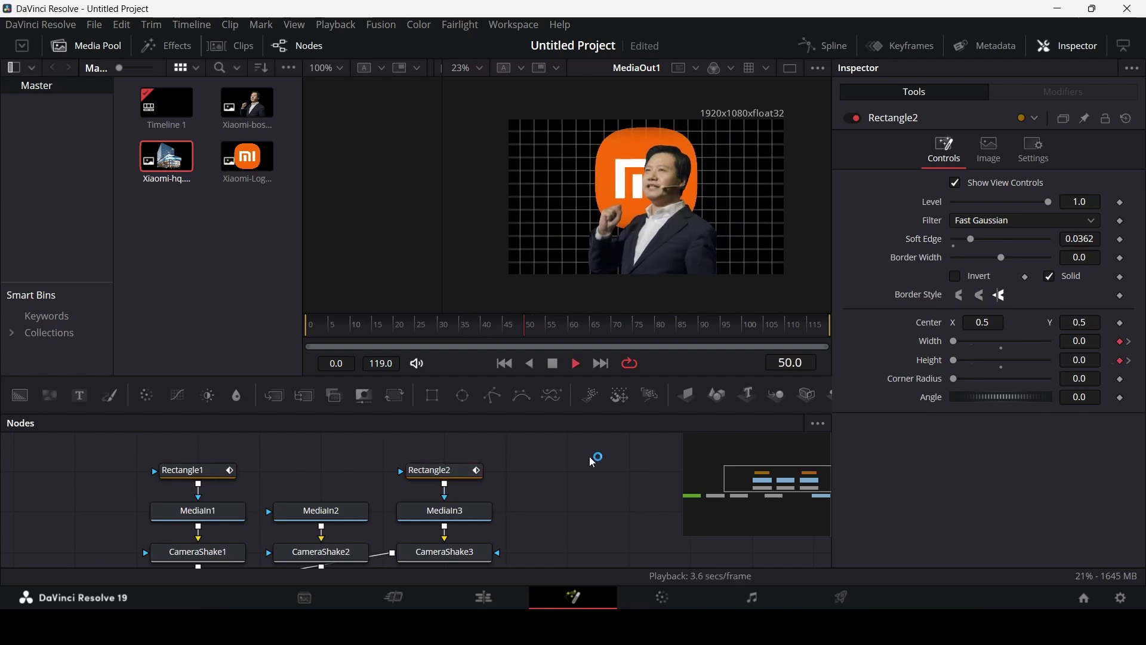
click(503, 332)
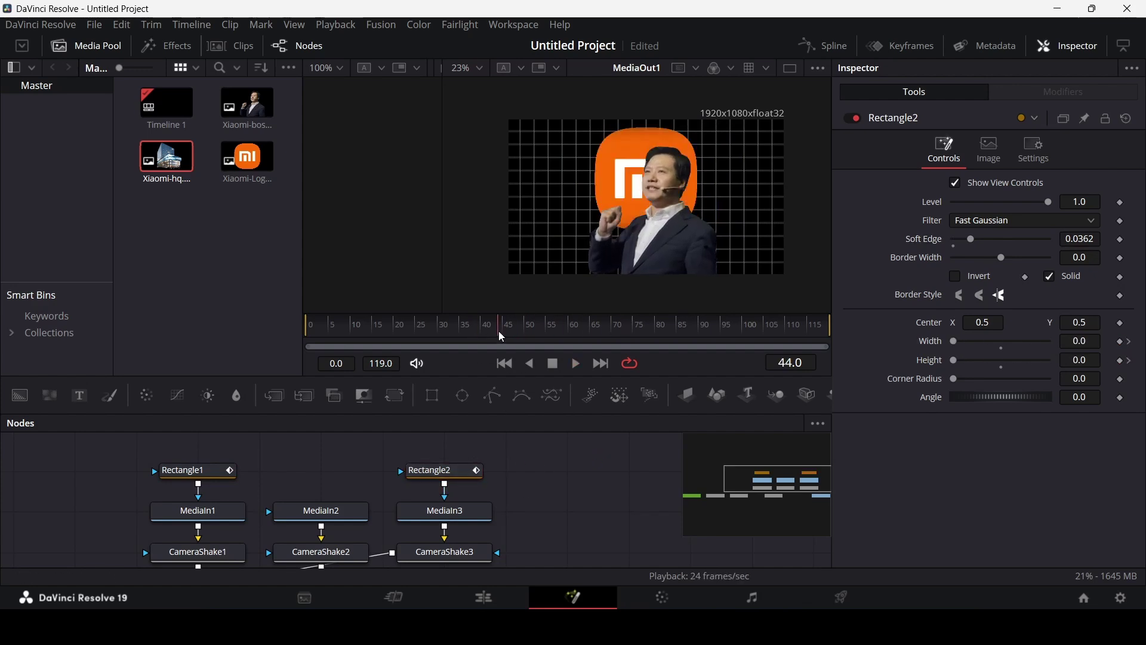
click(458, 476)
drag(541, 332, 591, 337)
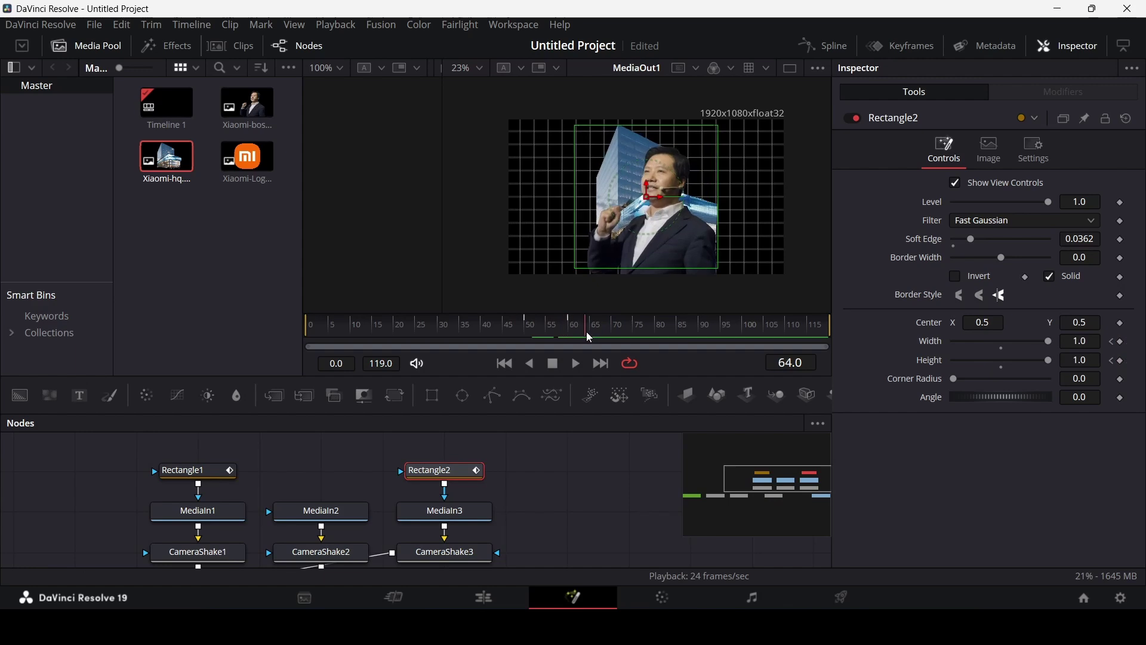
scroll(617, 179, up, 2)
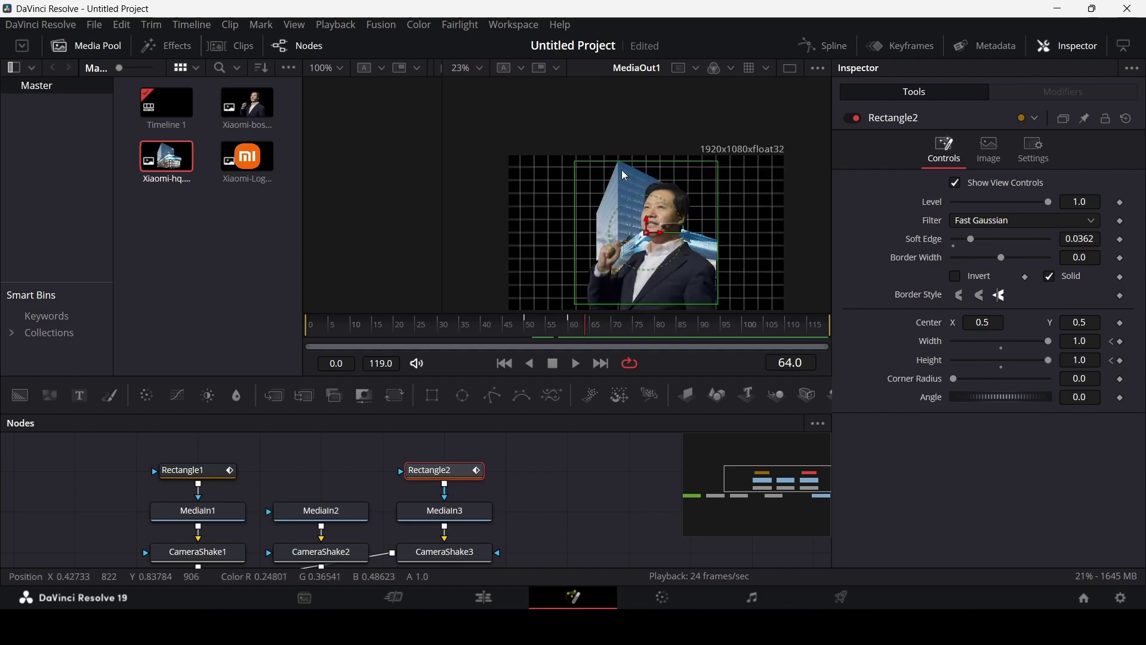
scroll(625, 176, up, 5)
drag(552, 332, 561, 332)
drag(587, 333, 634, 332)
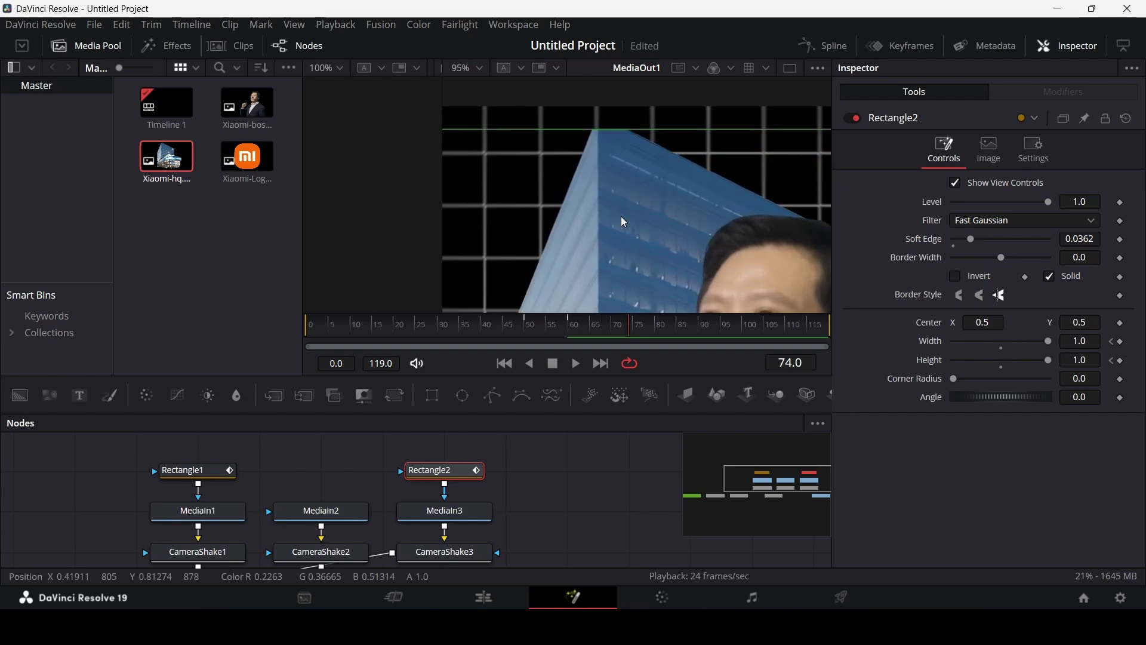
- Set CameraShake3's Tilt Amplitude to 0 and preview the shake
scroll(621, 216, down, 3)
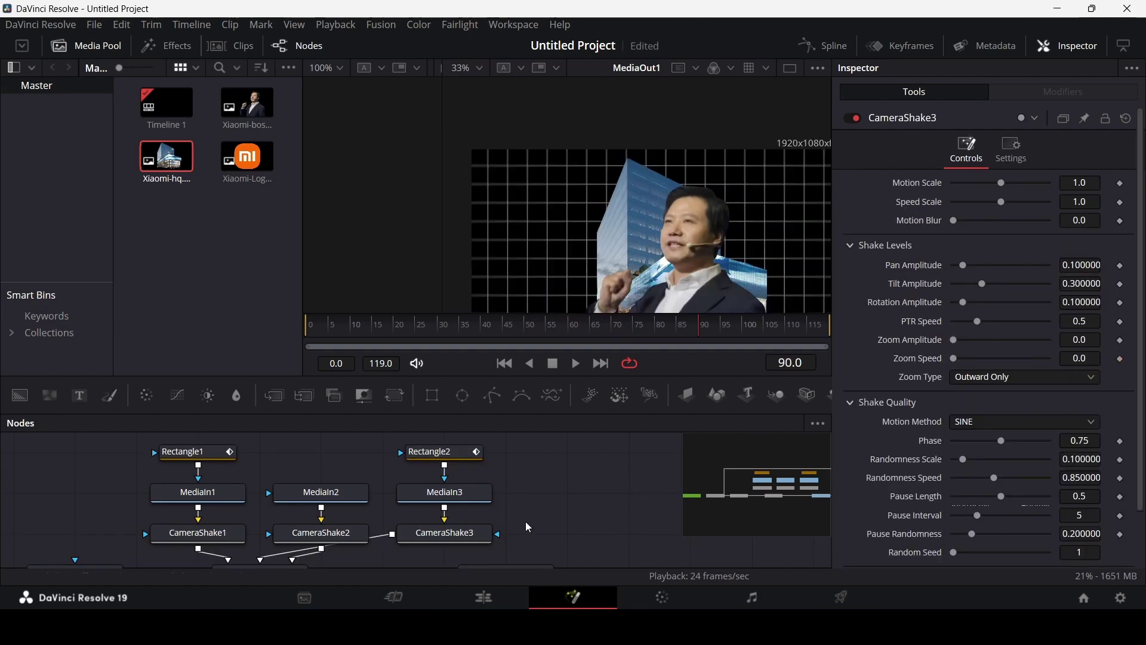
scroll(465, 471, down, 1)
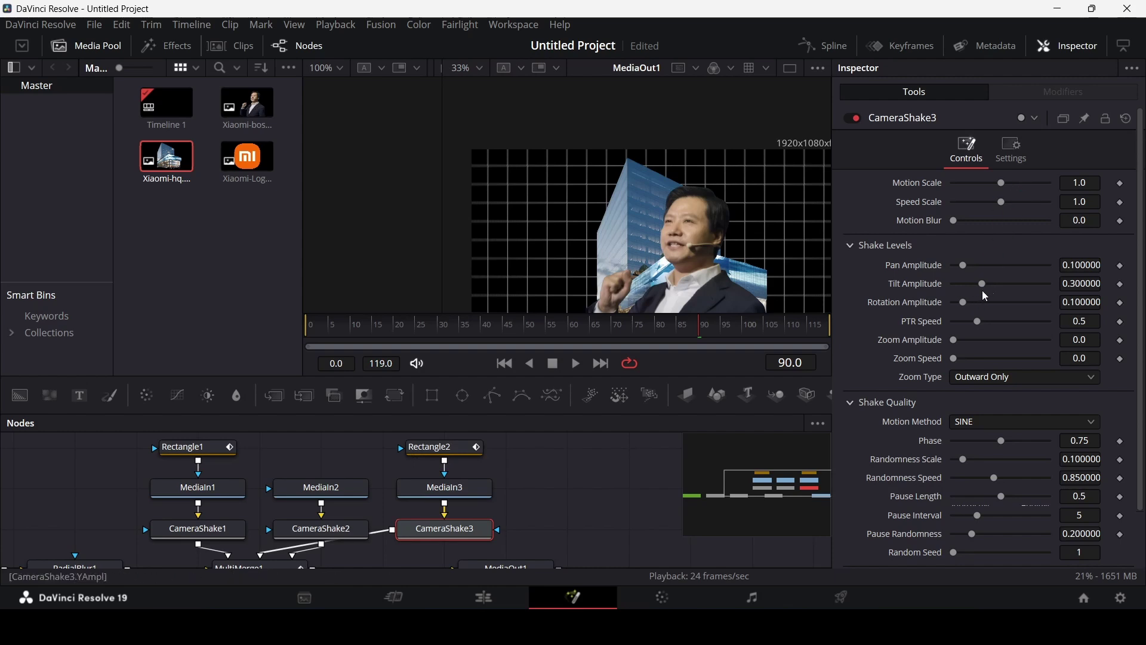
drag(984, 284, 941, 289)
drag(583, 339, 655, 332)
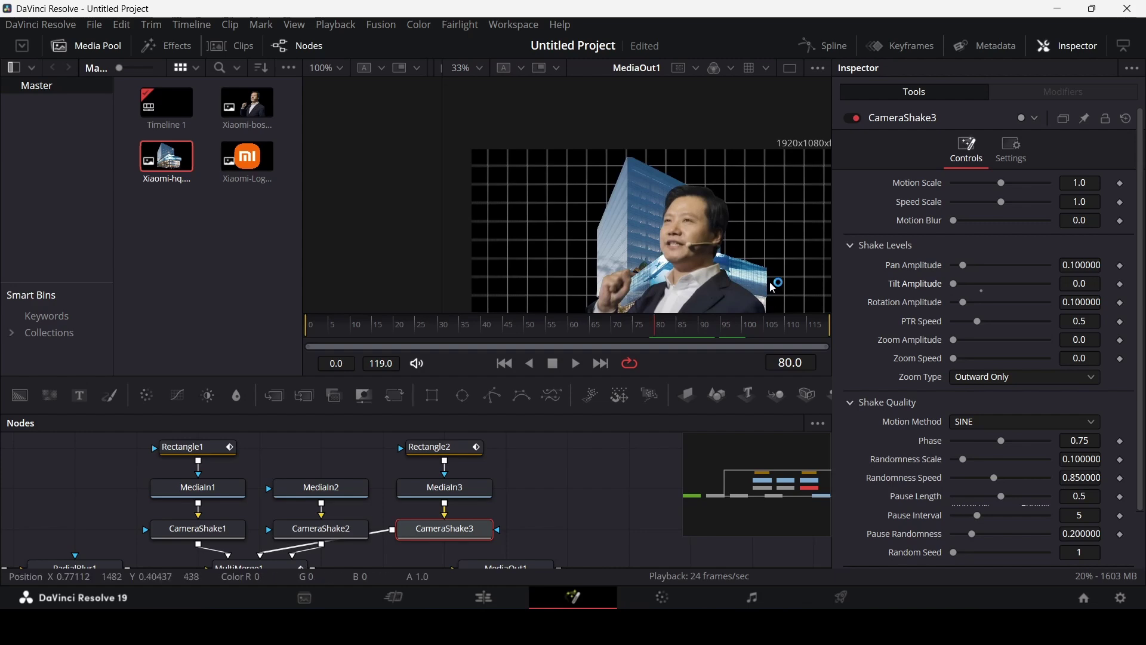
- Try the Inward Only shake zoom, revert to Outward Only, and preview frames 80–97
click(979, 379)
click(991, 413)
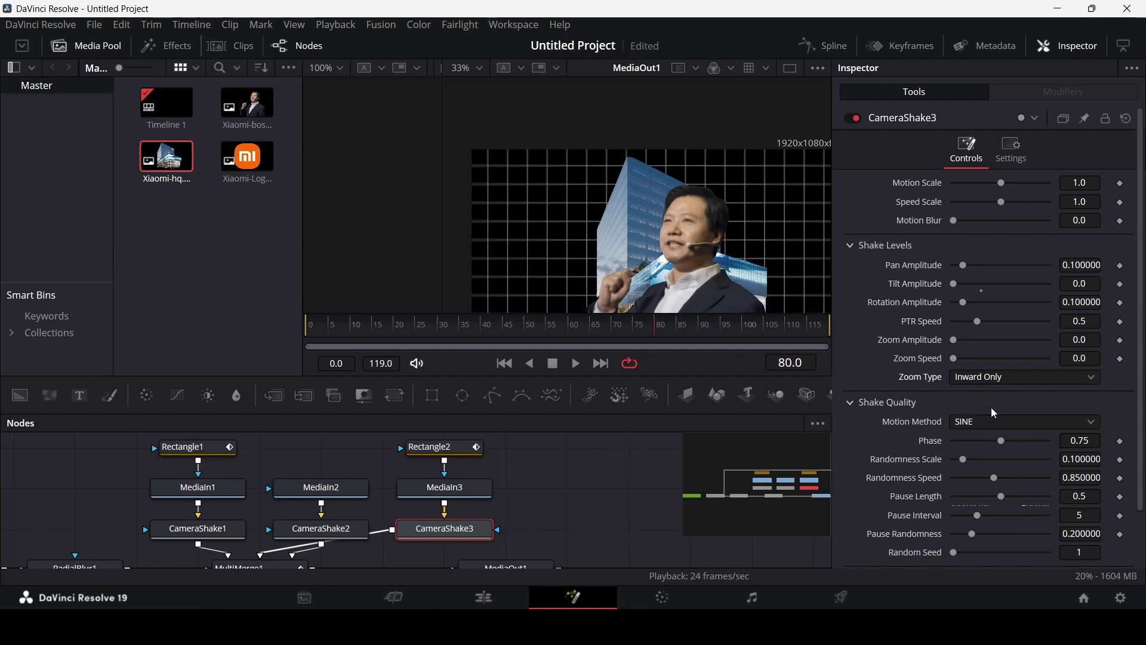
click(995, 380)
click(997, 396)
scroll(913, 444, down, 2)
scroll(910, 382, up, 2)
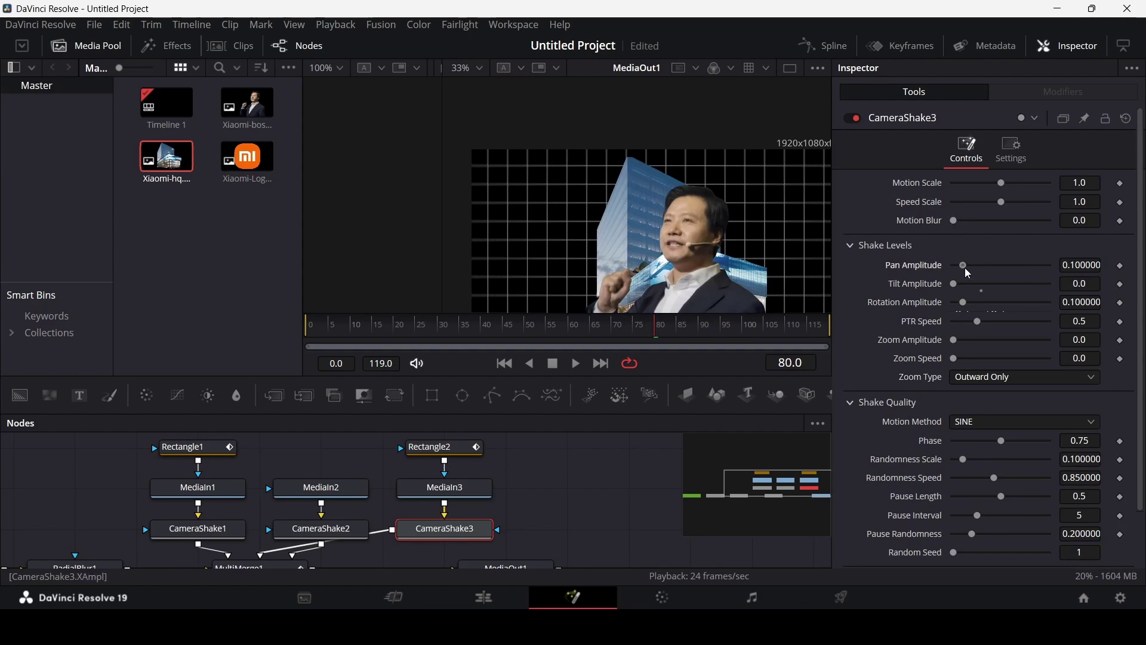
drag(615, 326, 719, 330)
- Review Rectangle2's reveal with soft edge 0.2 and add a Text+ node to the graph
click(451, 447)
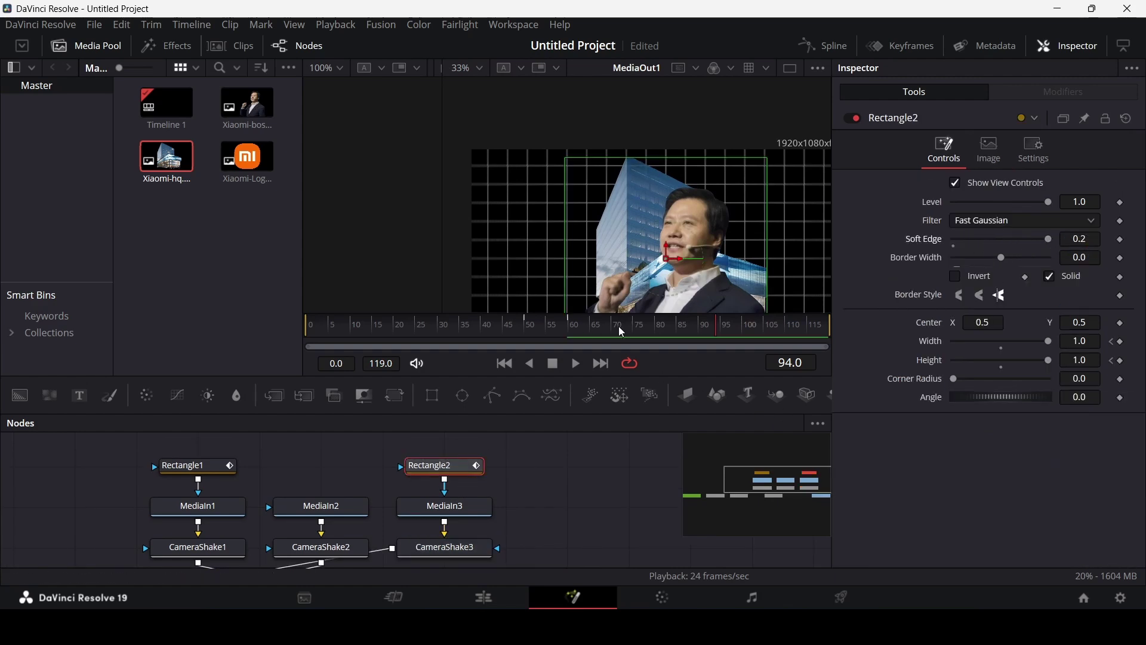
drag(553, 329, 735, 330)
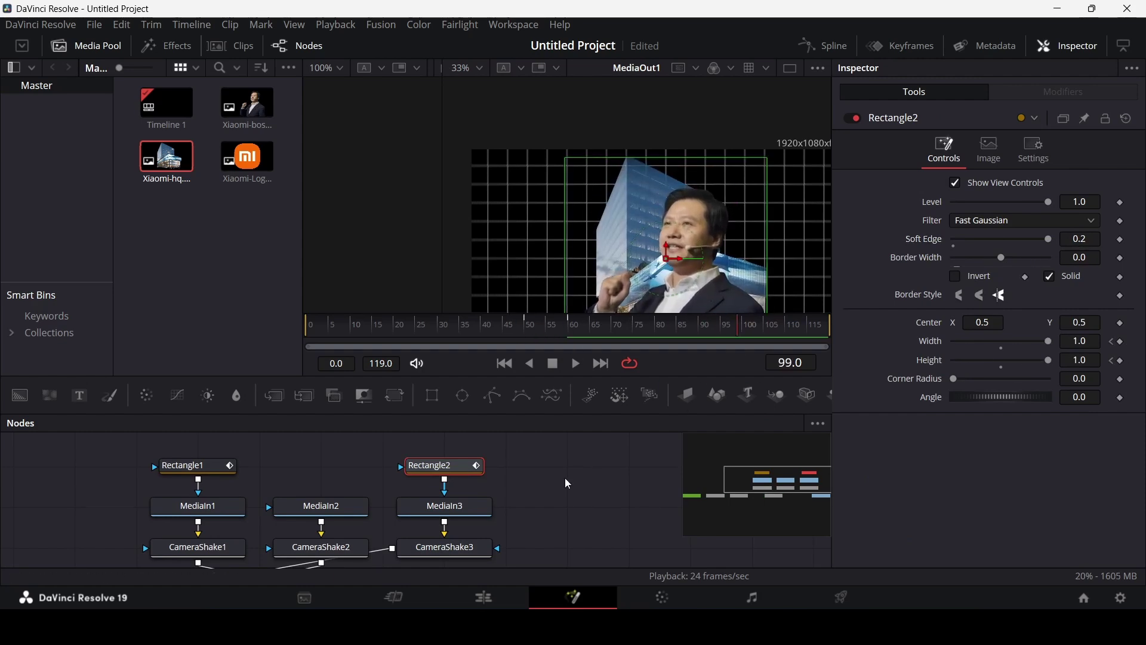
drag(576, 330, 636, 327)
click(659, 280)
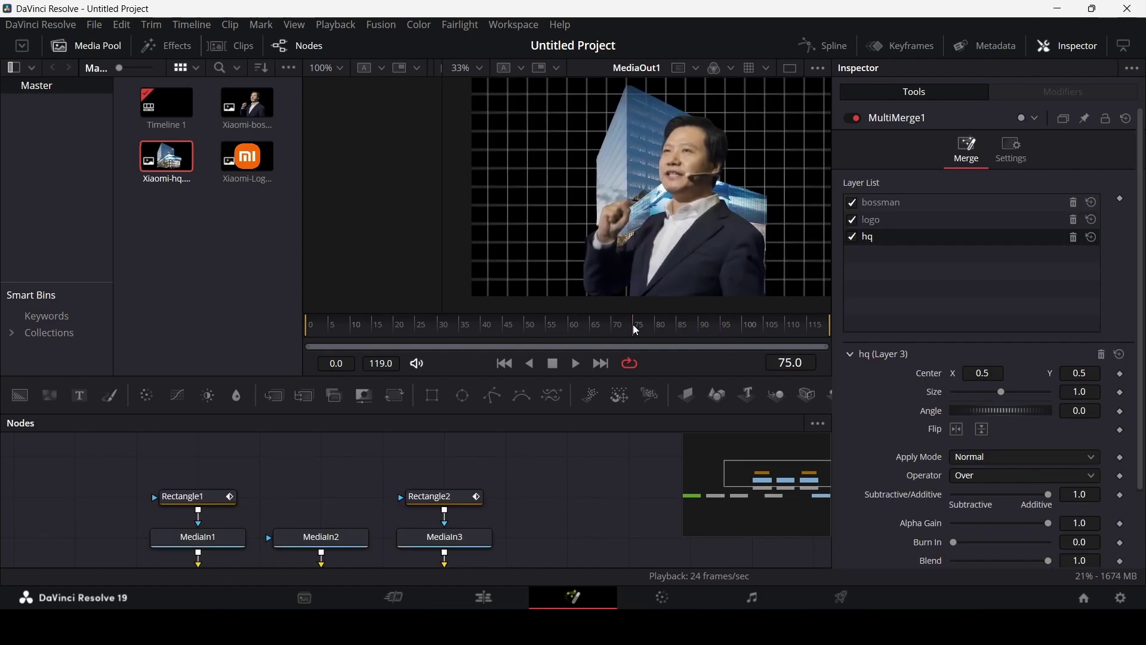
drag(82, 395, 552, 503)
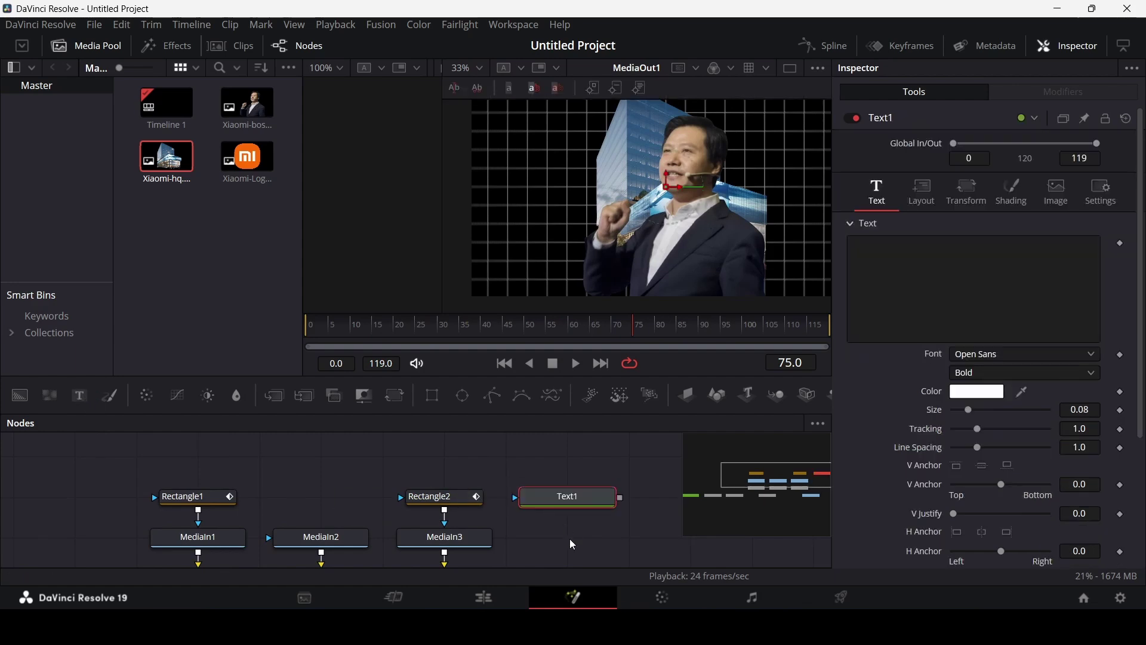
- Connect Text1 into the MultiMerge composite
scroll(597, 502, down, 2)
drag(621, 452, 301, 530)
scroll(524, 517, down, 2)
scroll(301, 530, up, 2)
- Enter '$BILLIONS' as the title text in Open Sans Bold
click(924, 316)
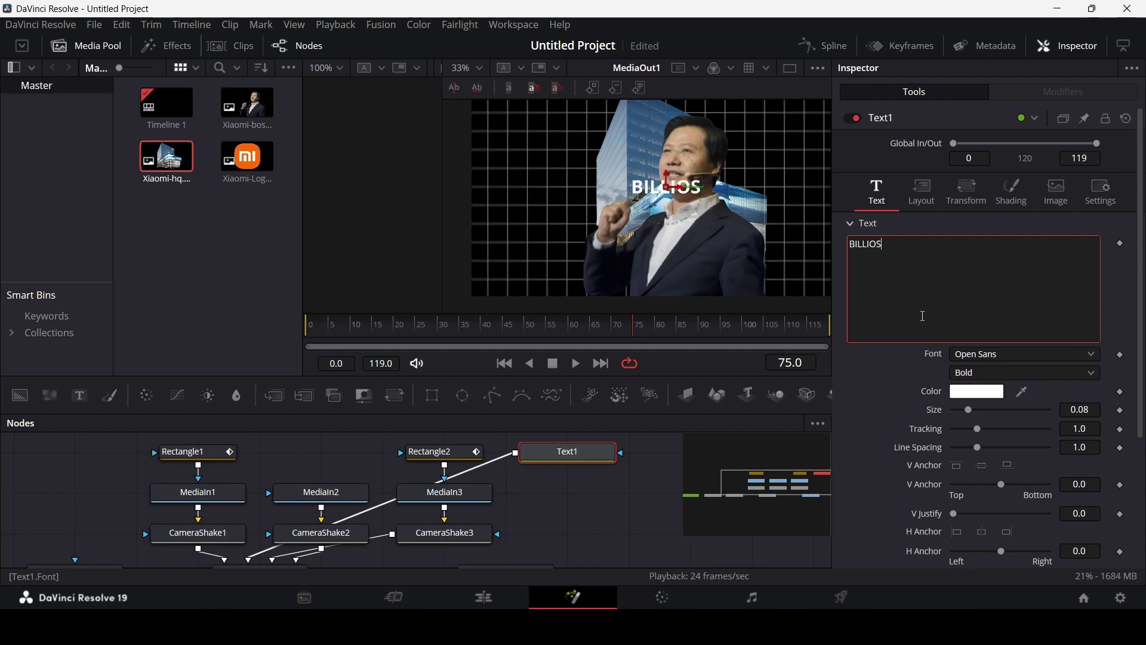
text(NS)
key(BackSpace)
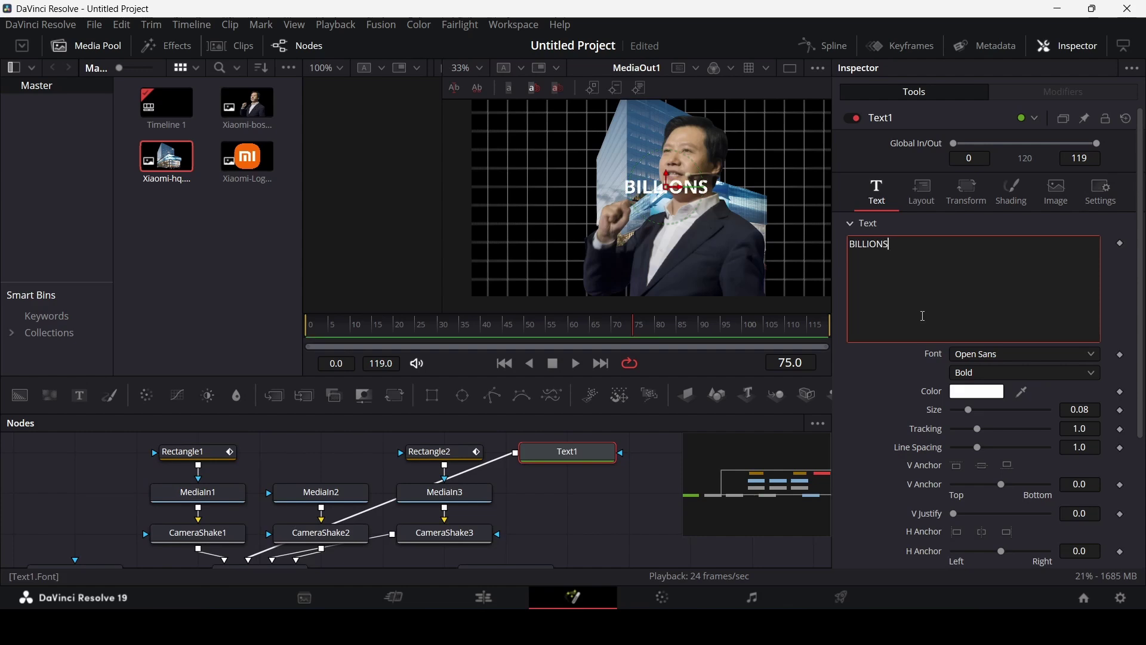
text($)
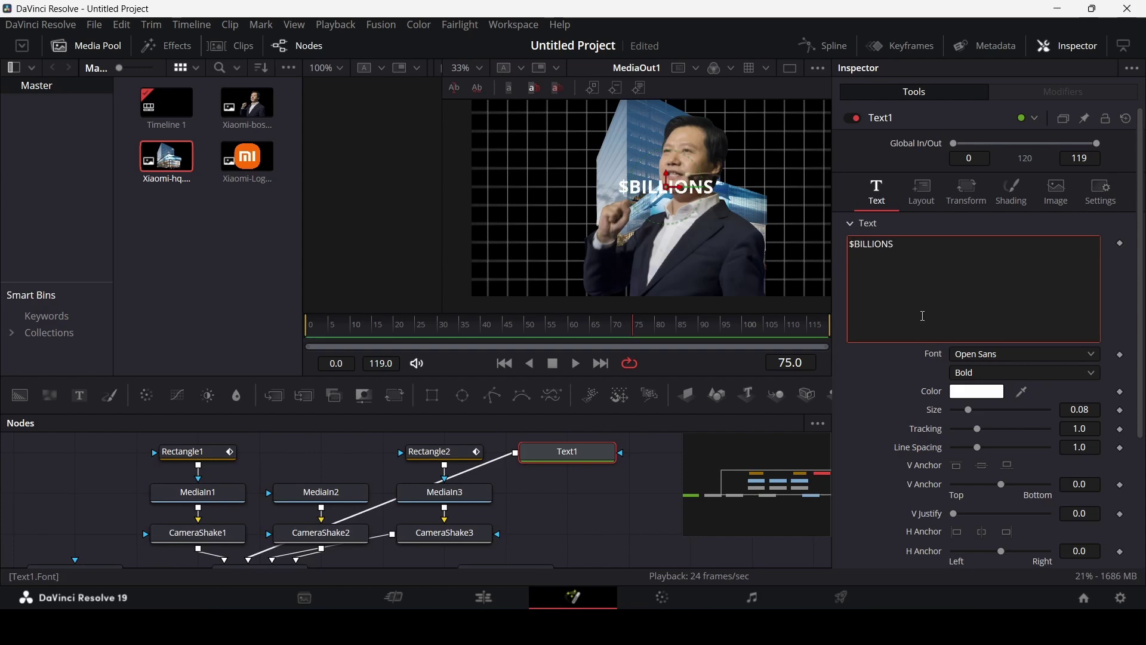
click(963, 356)
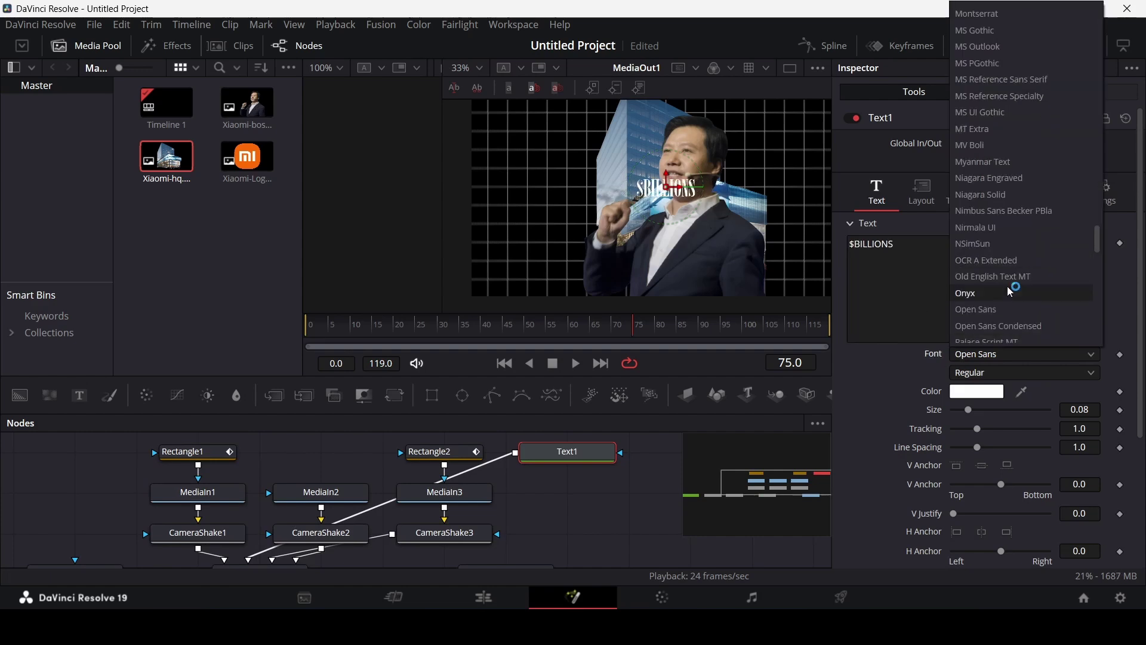
click(981, 307)
click(1001, 374)
click(993, 372)
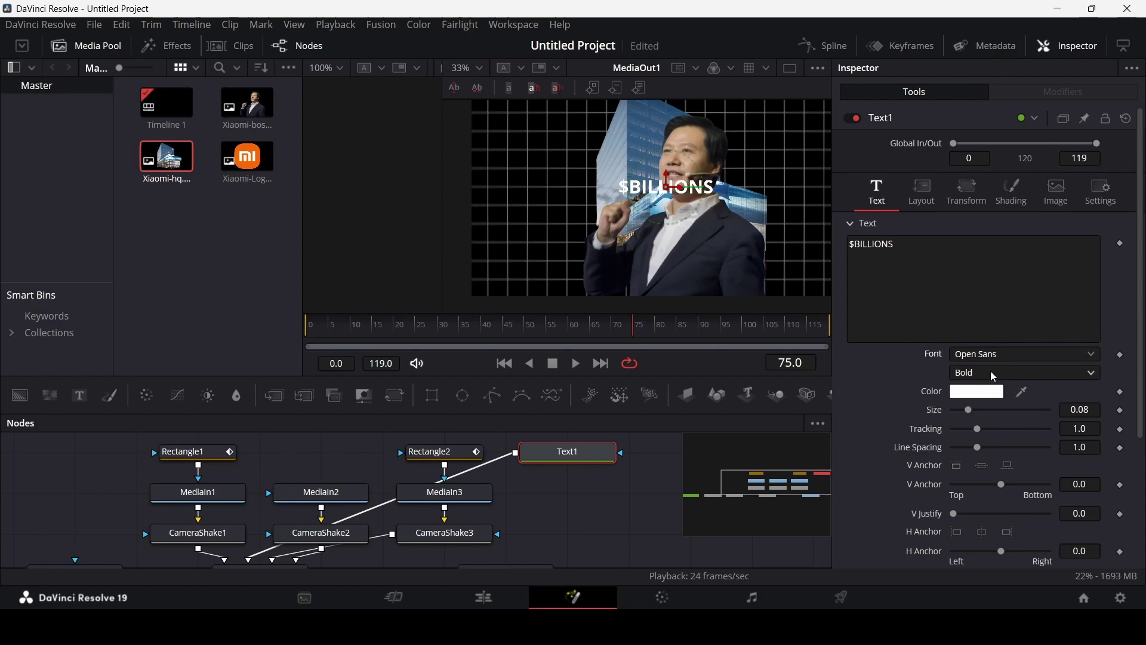
click(1014, 194)
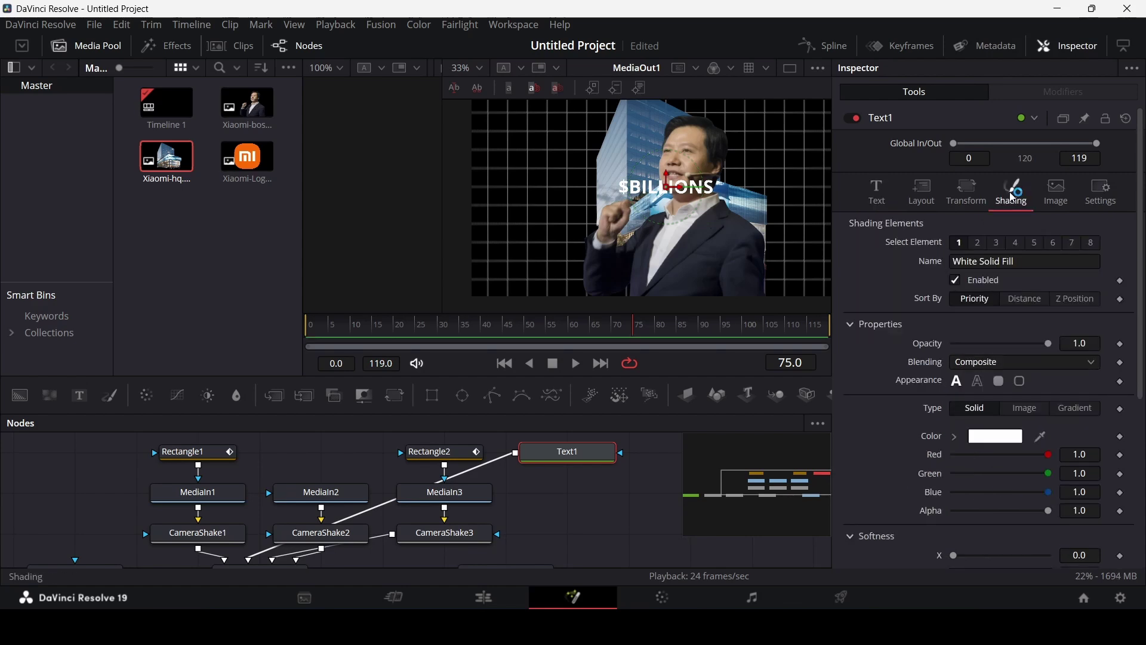
- Give $BILLIONS a black 0.1-thick outline and move the title to the upper left
click(979, 246)
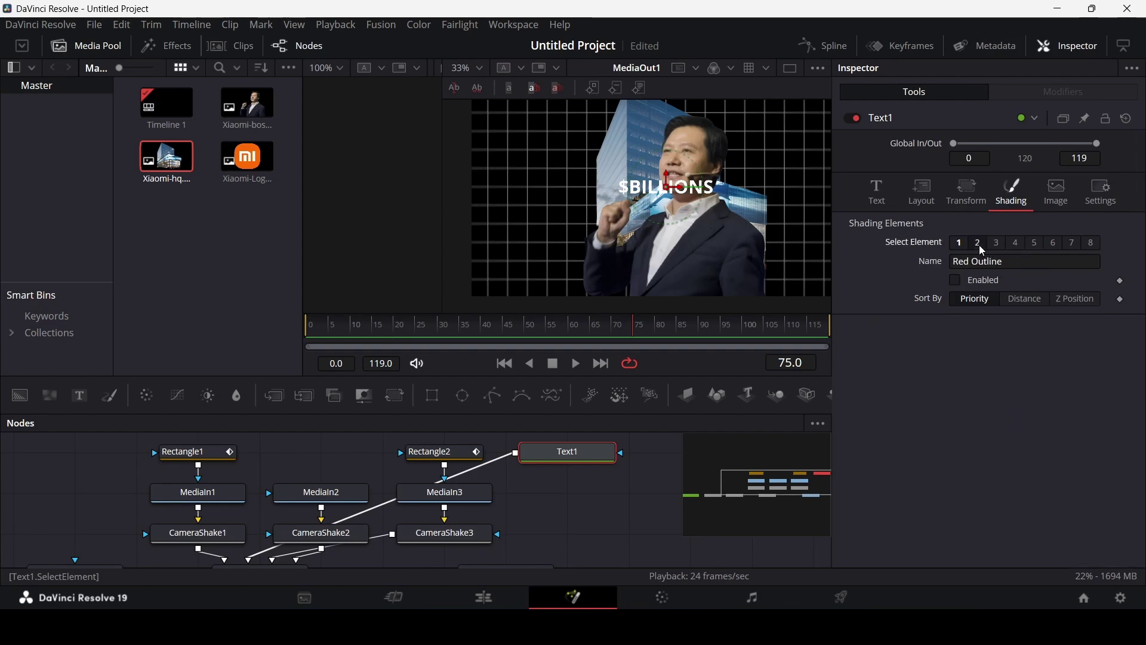
click(986, 282)
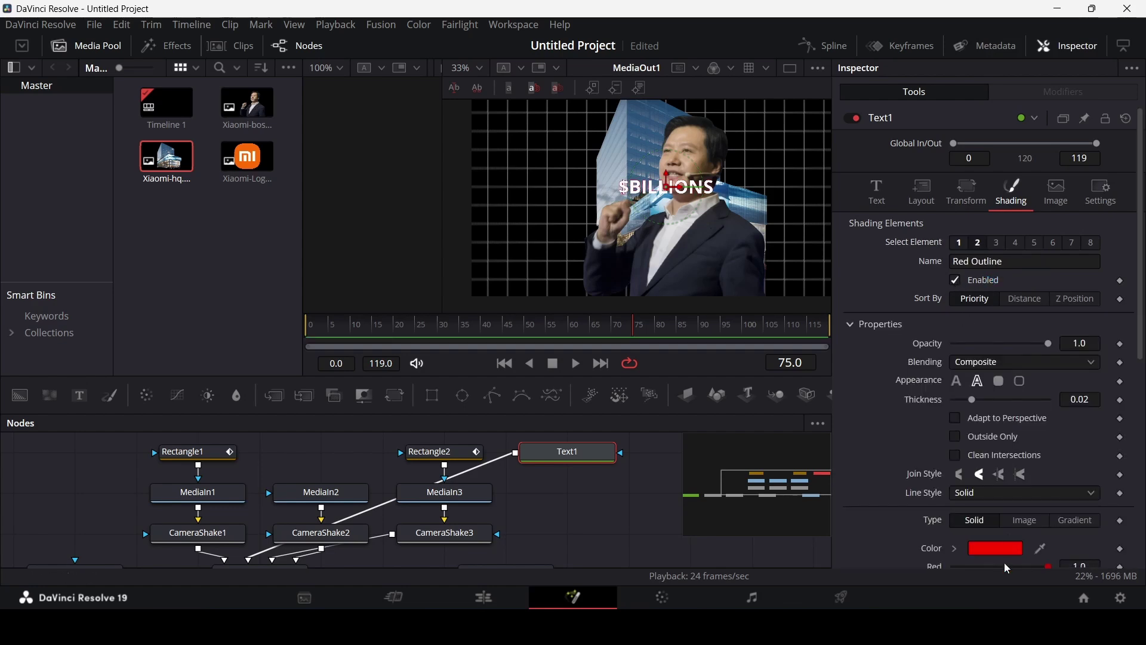
click(995, 549)
drag(744, 285, 746, 347)
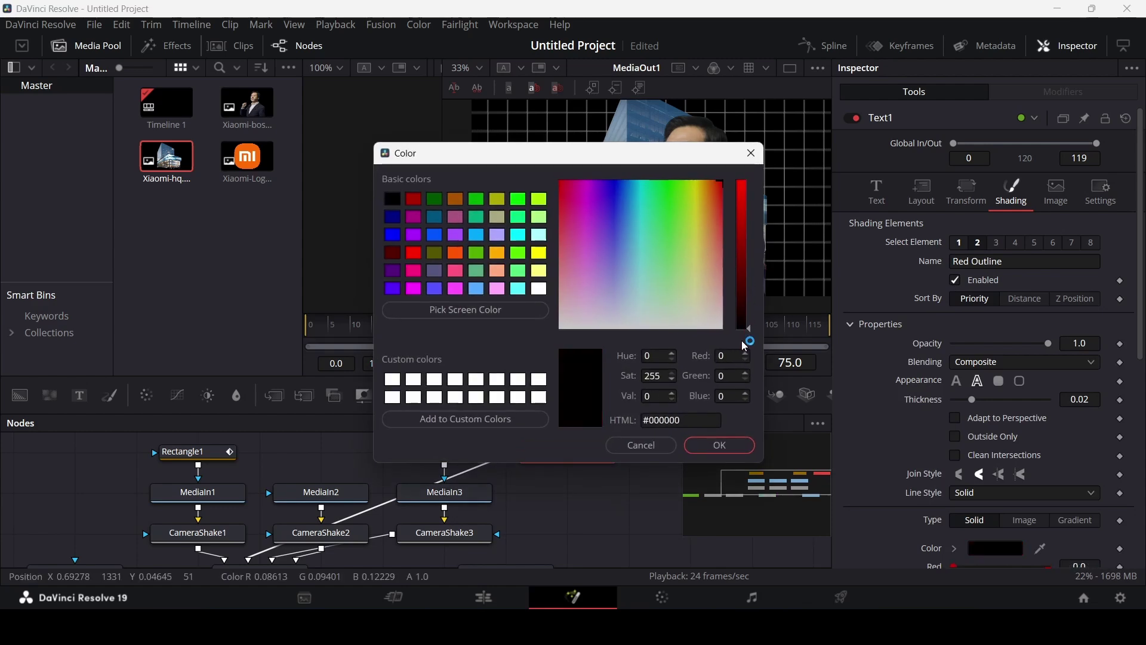
click(719, 445)
scroll(943, 304, down, 3)
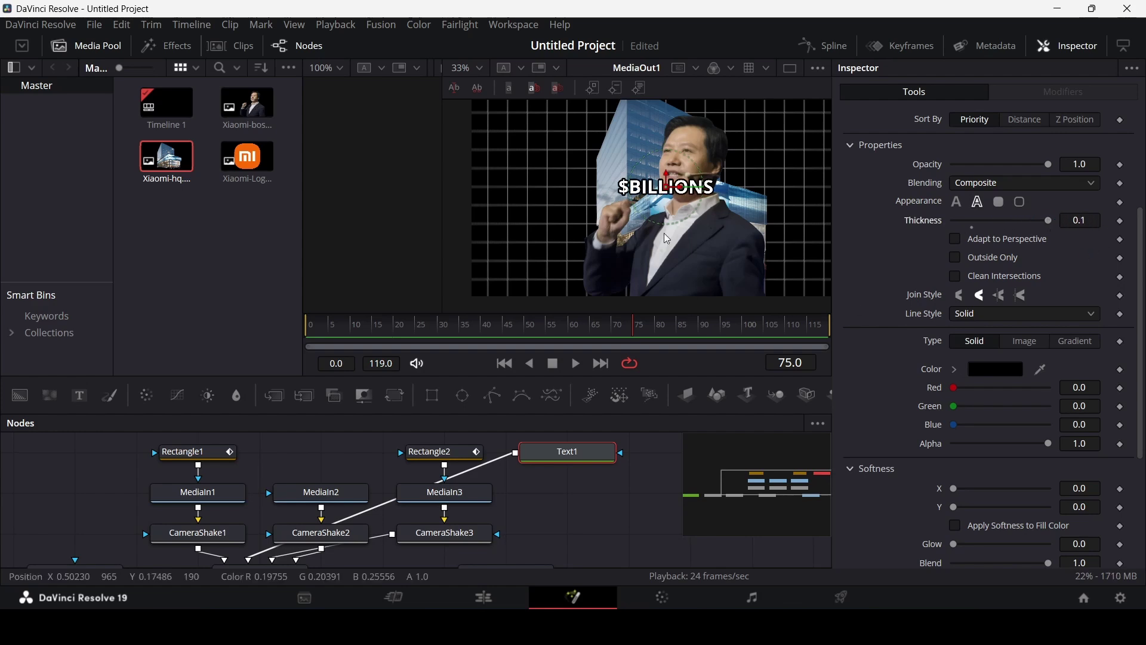
drag(669, 188, 548, 134)
- Check the title and preview the animation from frame 55 to 70
click(646, 285)
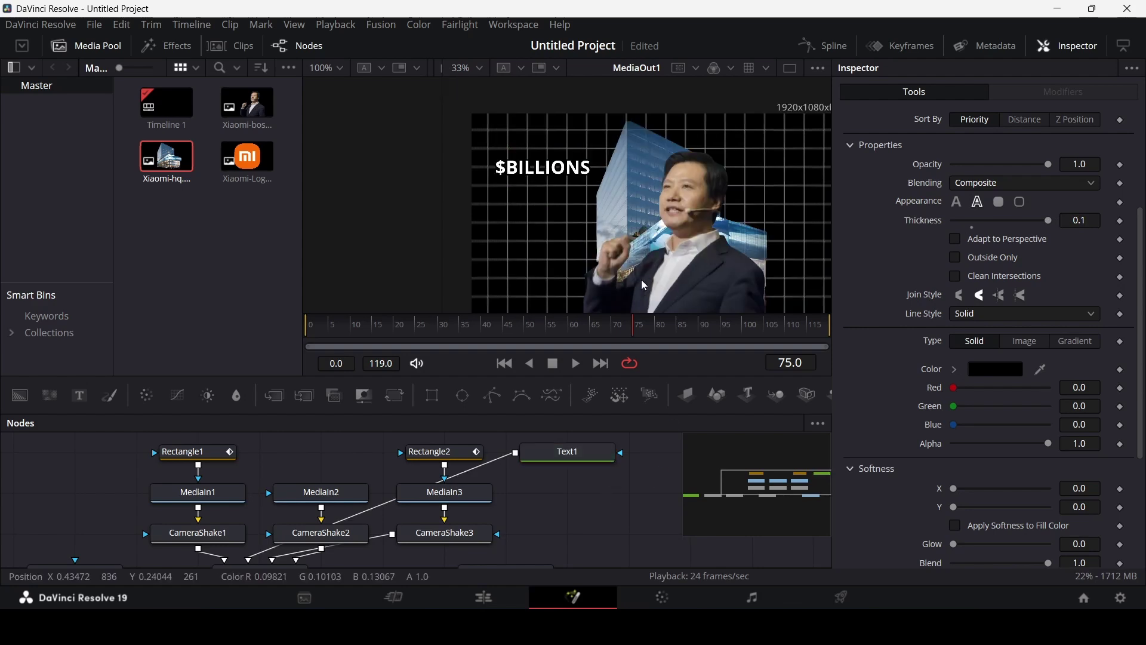
click(591, 453)
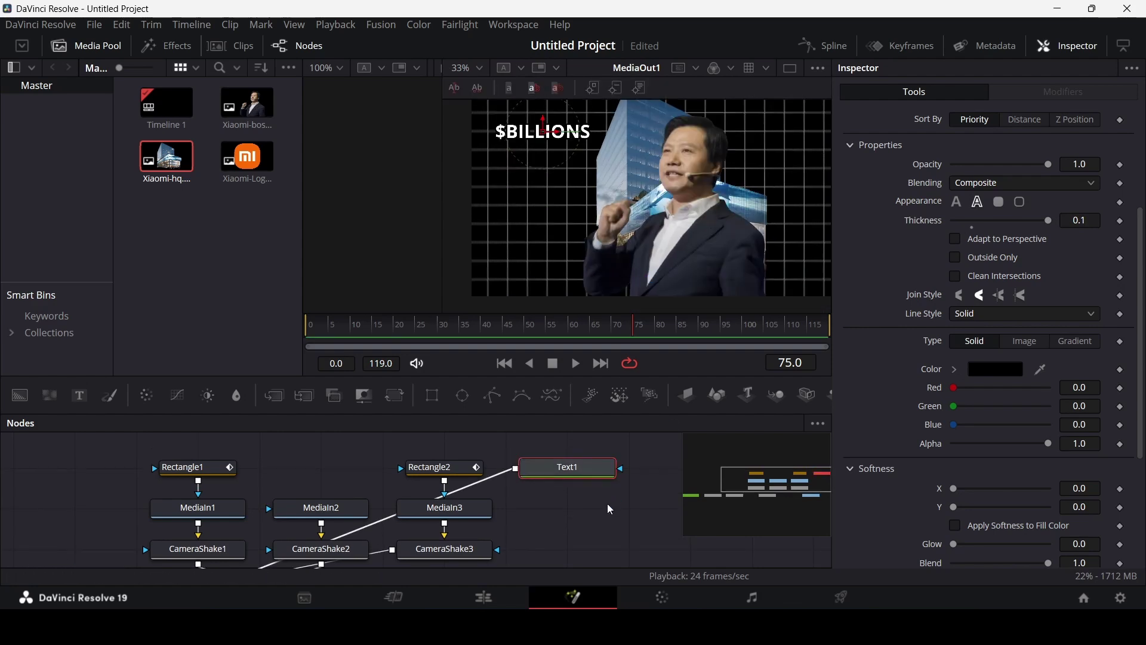
mouse_move(603, 330)
mouse_down()
mouse_move(543, 330)
mouse_move(611, 331)
mouse_up()
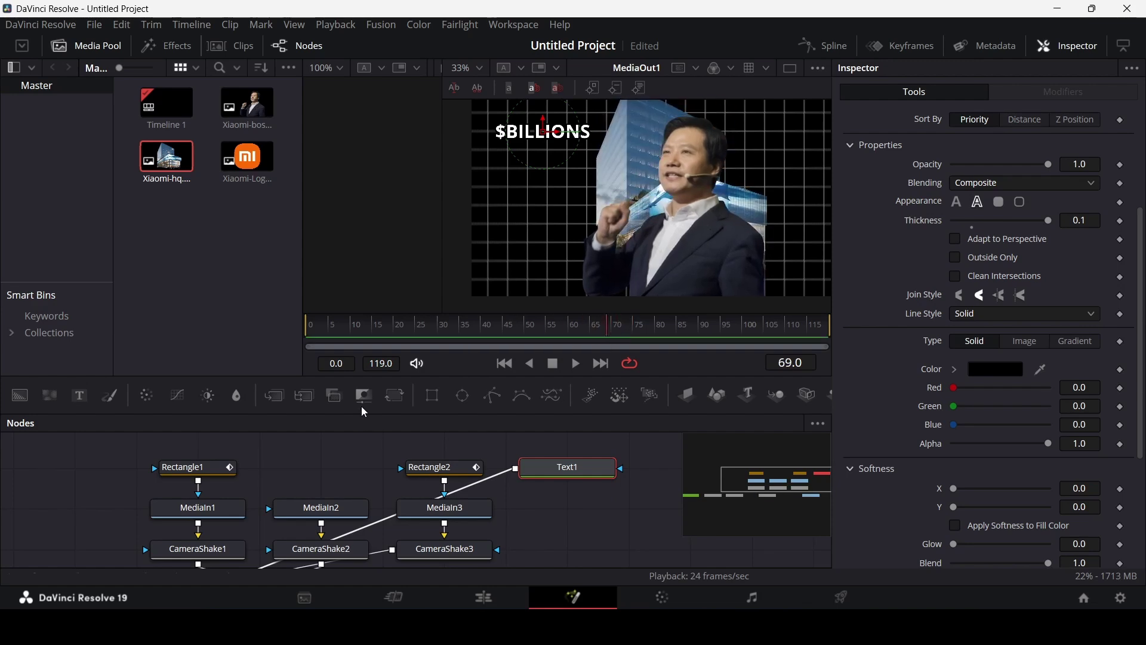
- Add a Rectangle3 mask to Text1, resize and reposition it around the title, then delete it
drag(438, 402, 572, 505)
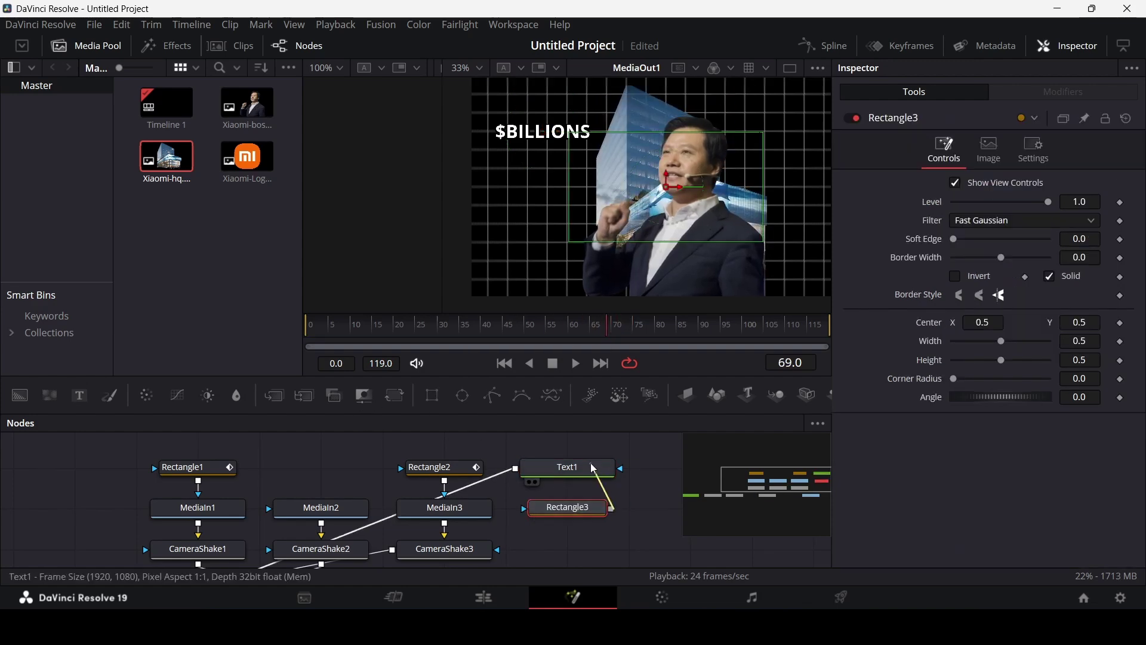
drag(1002, 342, 1064, 342)
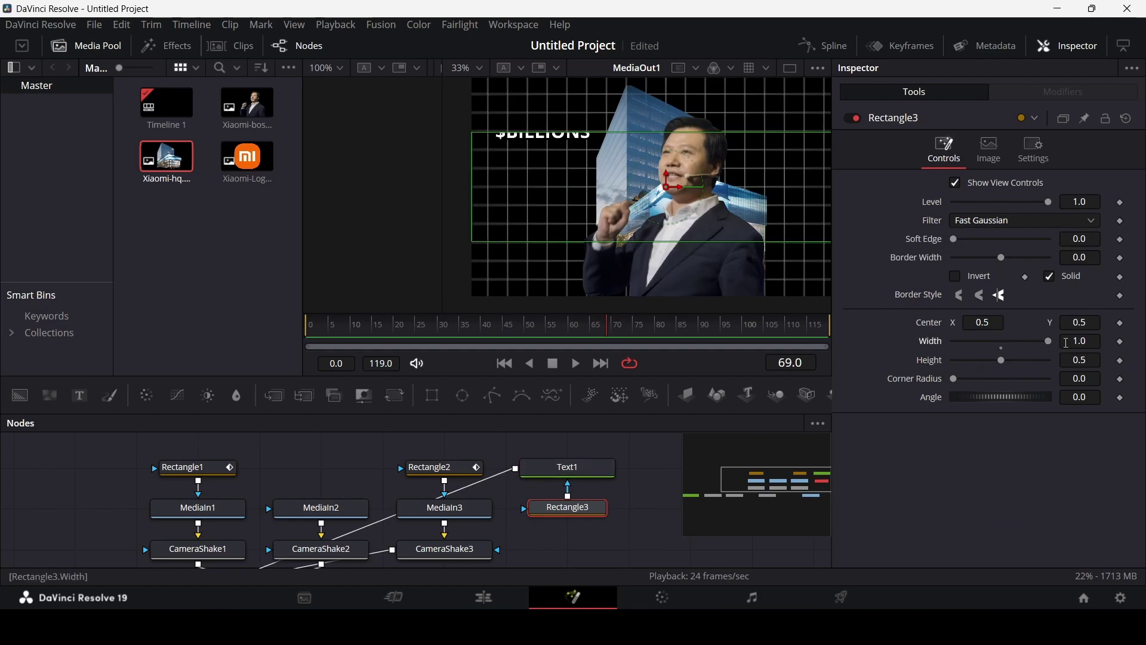
drag(997, 360, 1081, 364)
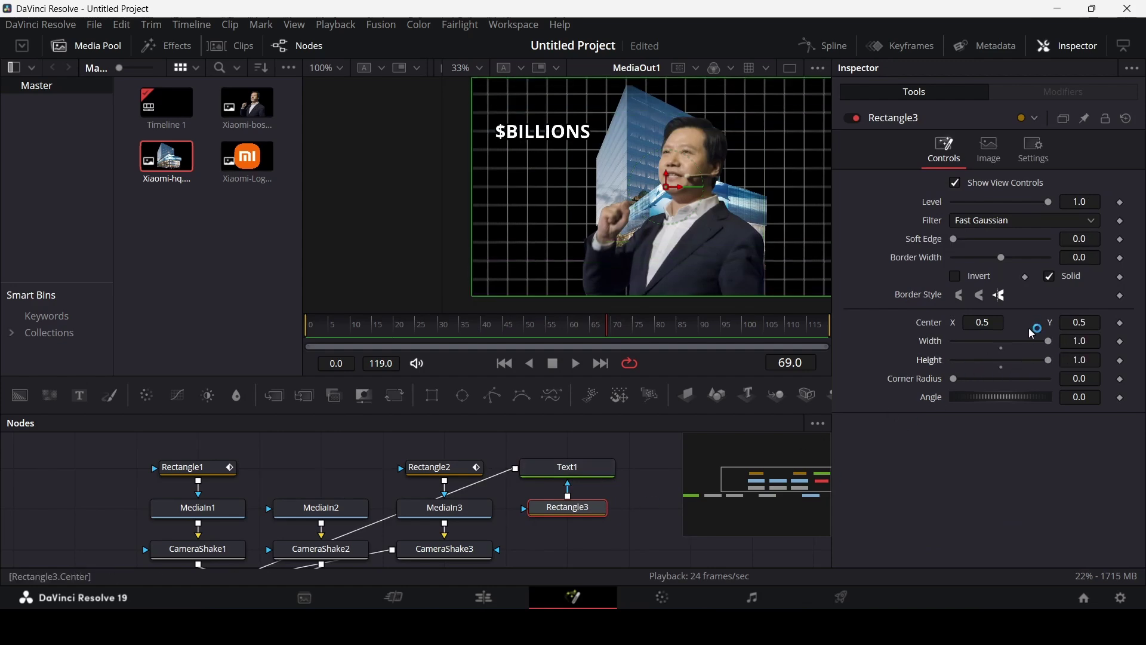
drag(1054, 344, 1004, 364)
mouse_move(984, 322)
mouse_down()
mouse_move(949, 323)
mouse_move(985, 333)
mouse_up()
drag(1087, 325, 1102, 325)
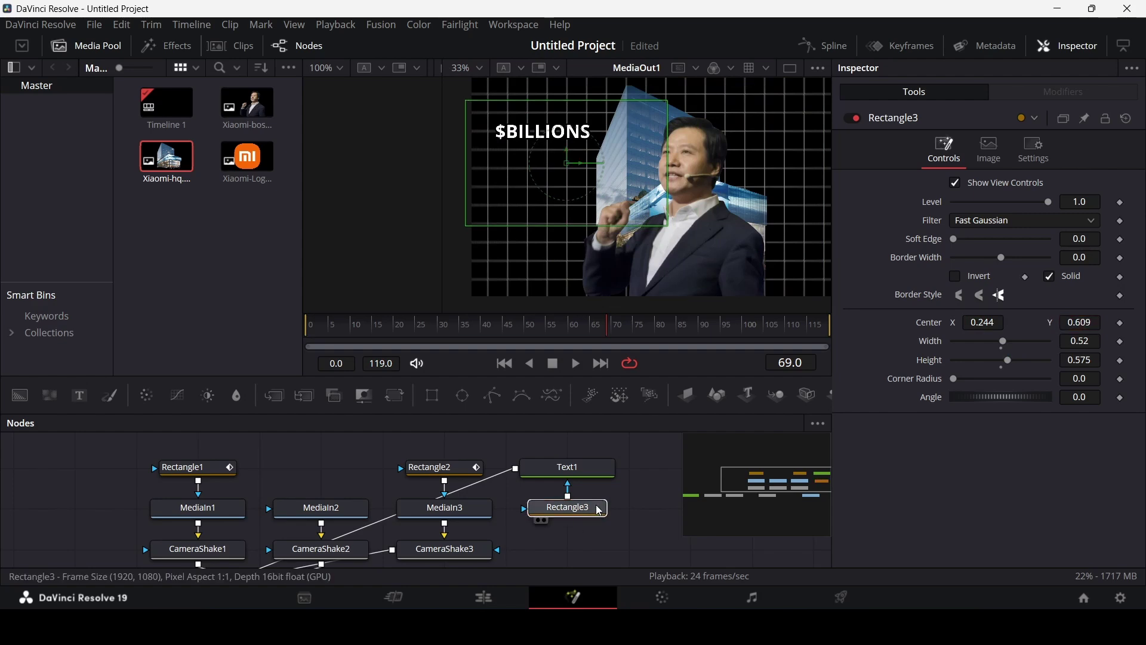
key(Delete)
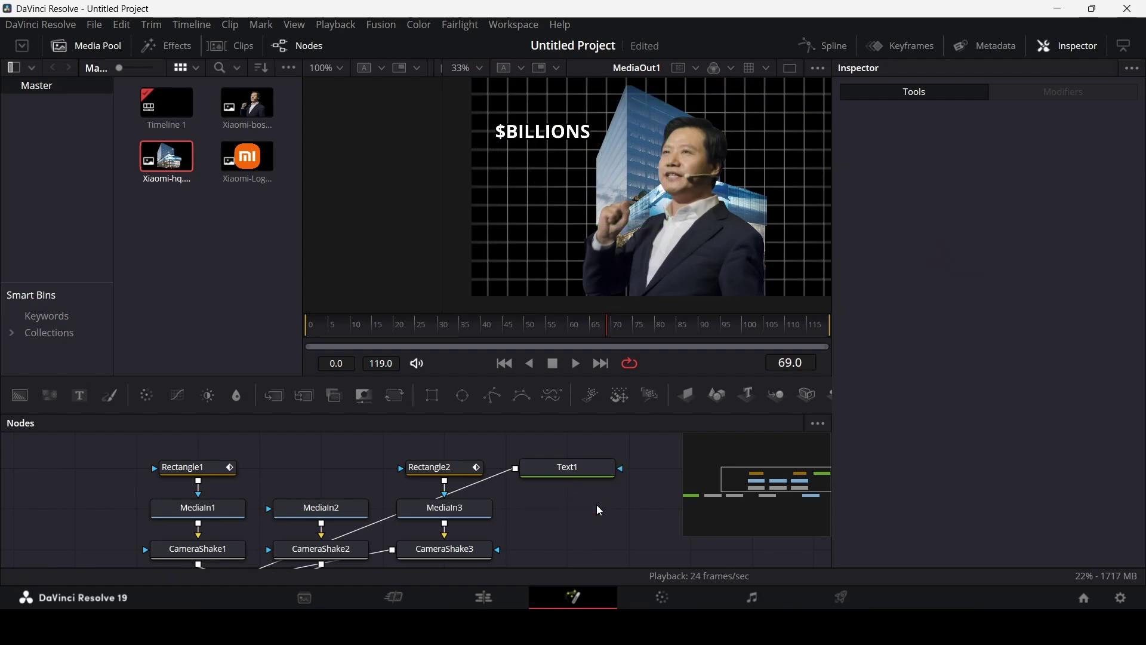
- Attach a Polygon mask to Text1 and start tracing points beside the CEO's head
drag(493, 395, 597, 471)
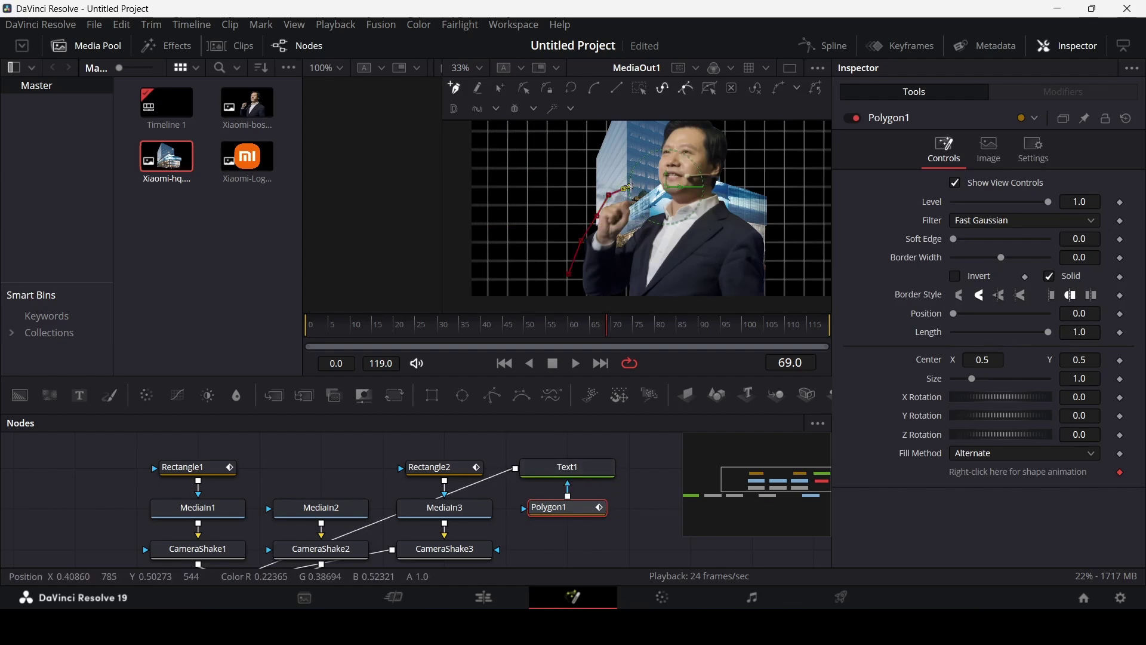
scroll(669, 128, up, 5)
click(700, 187)
click(745, 200)
click(757, 218)
click(762, 226)
- Finish the outline around the CEO, close the polygon on its first point, and preview
scroll(752, 251, down, 3)
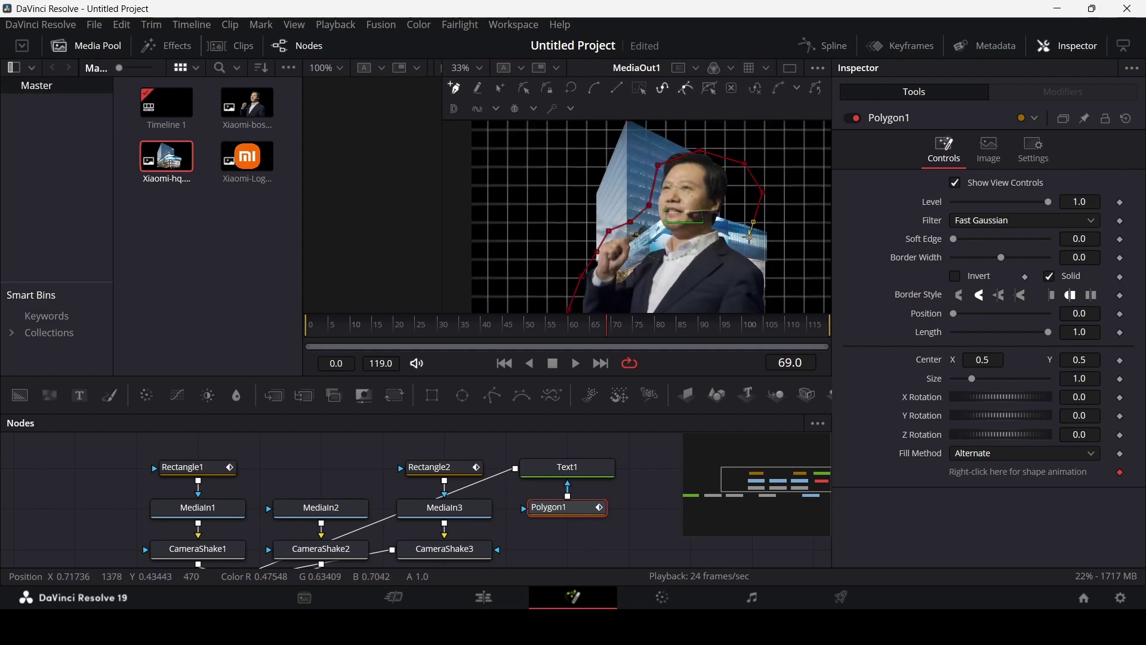
click(779, 280)
scroll(783, 305, down, 5)
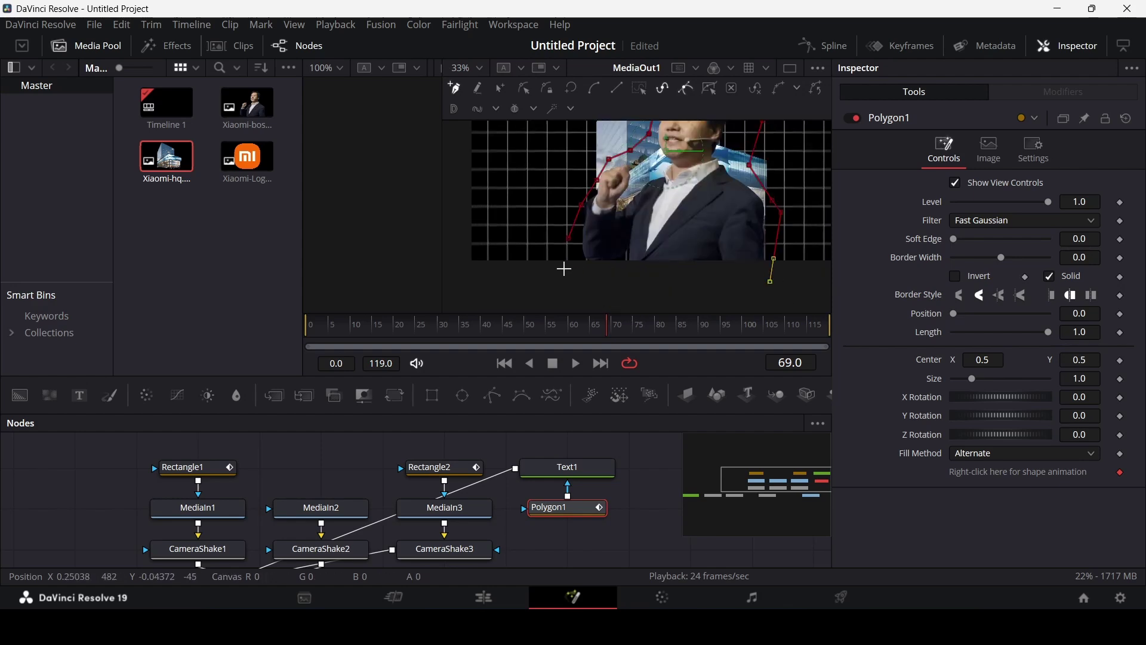
click(570, 240)
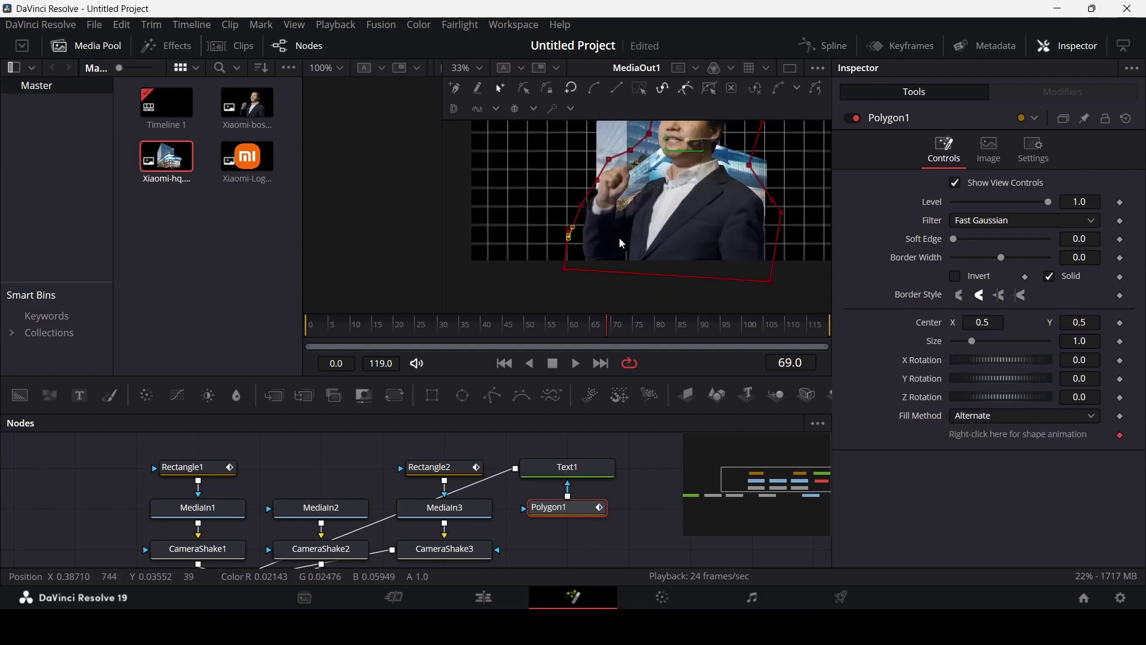
scroll(622, 239, up, 5)
scroll(646, 236, down, 2)
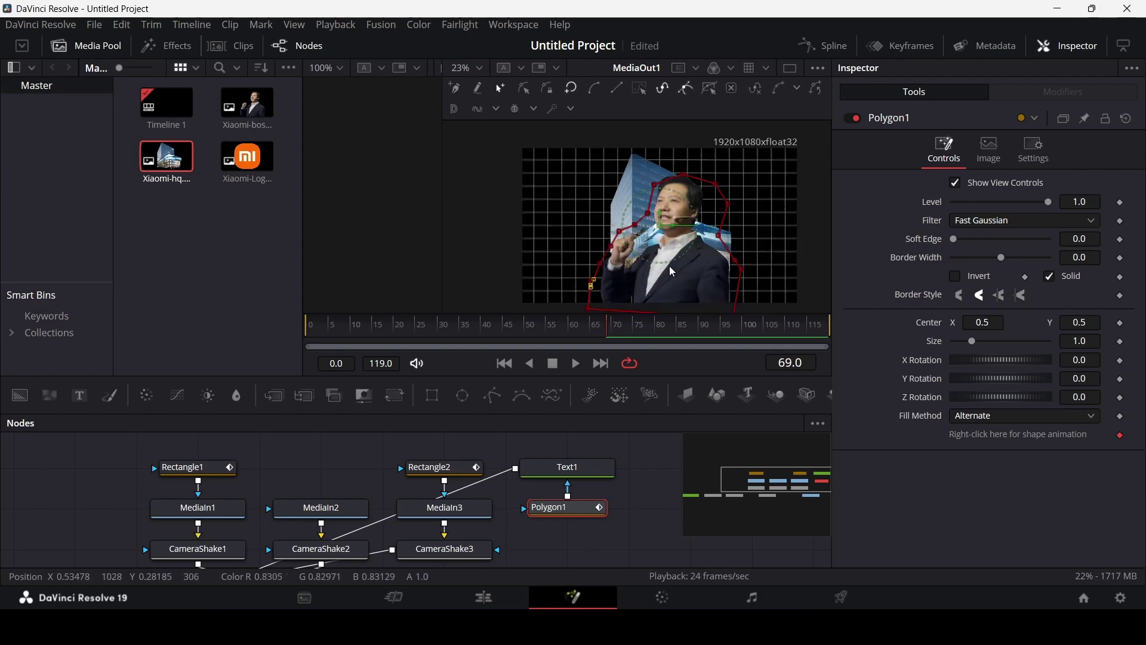
scroll(673, 273, down, 5)
scroll(670, 277, up, 3)
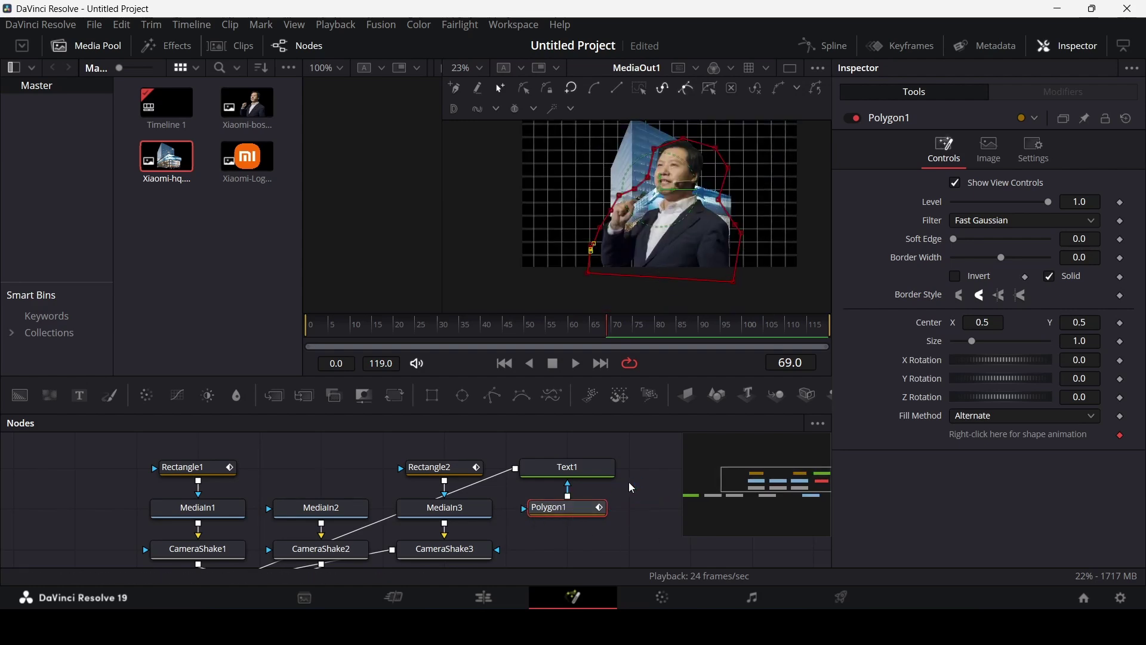
mouse_move(597, 338)
mouse_down()
mouse_move(561, 336)
mouse_move(608, 336)
mouse_up()
- Invert the Polygon1 mask so $BILLIONS shows only outside the CEO cutout
click(595, 468)
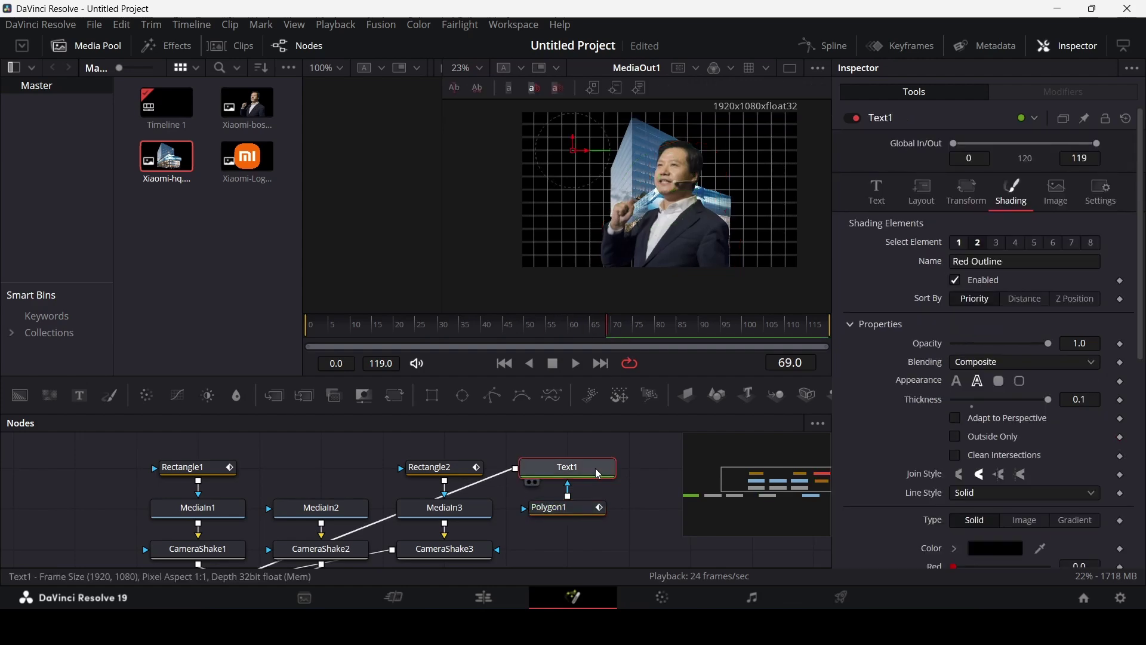
click(565, 508)
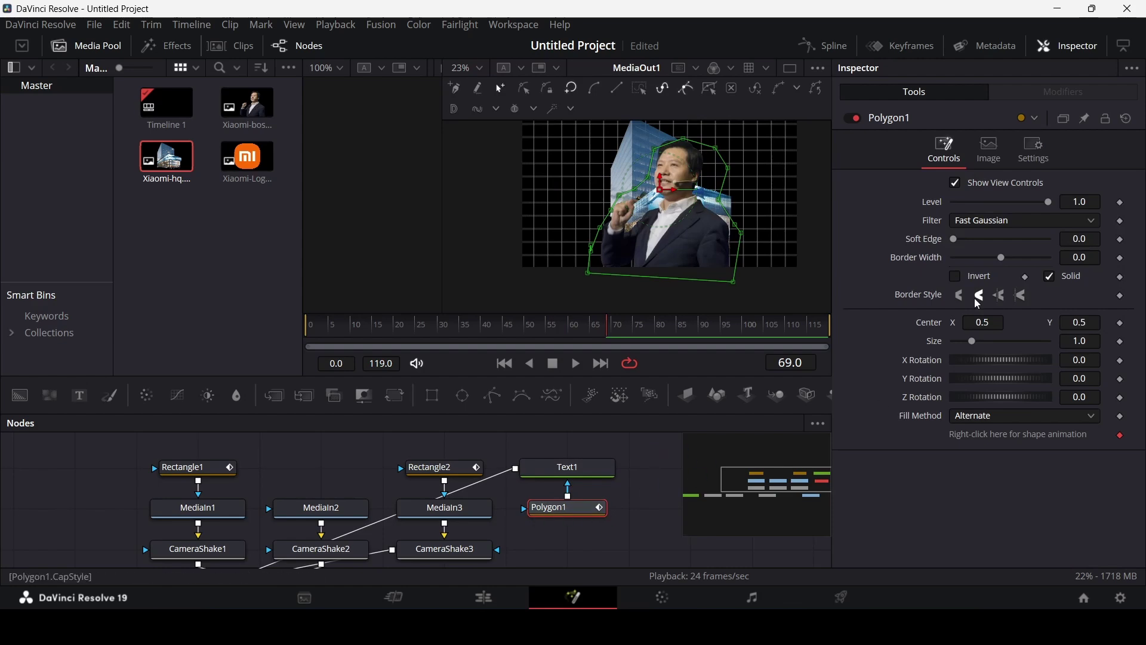
click(956, 277)
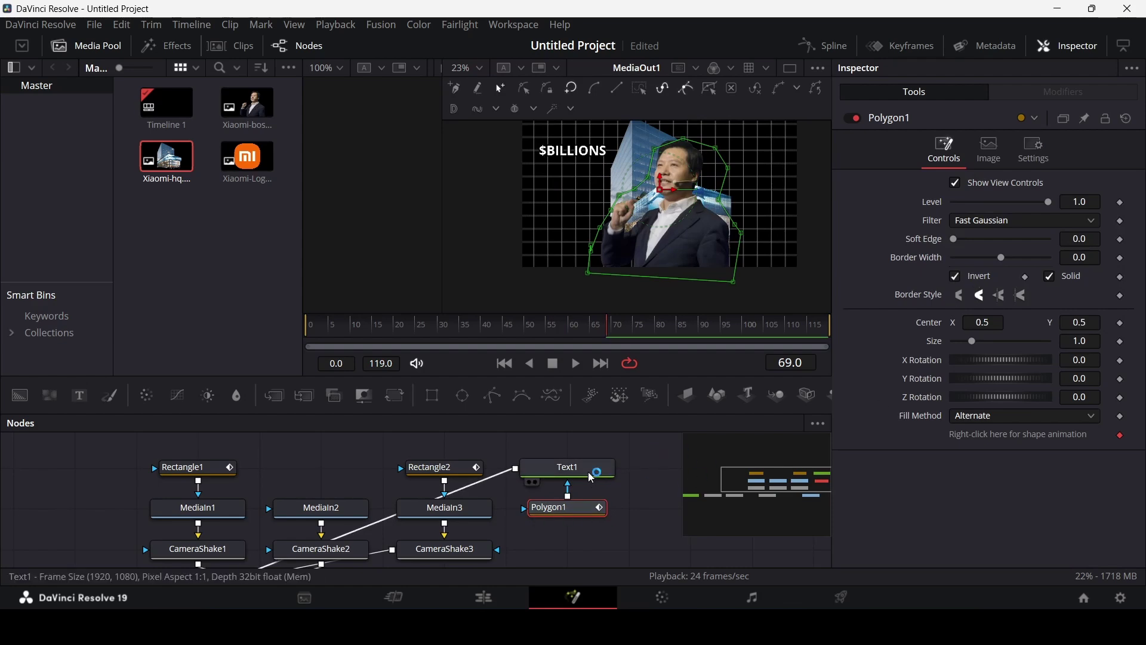
- Keyframe Text1's Layout Center at frame 60 with $BILLIONS moved behind the CEO
click(567, 467)
mouse_move(579, 328)
mouse_down()
mouse_move(496, 325)
mouse_move(659, 333)
mouse_up()
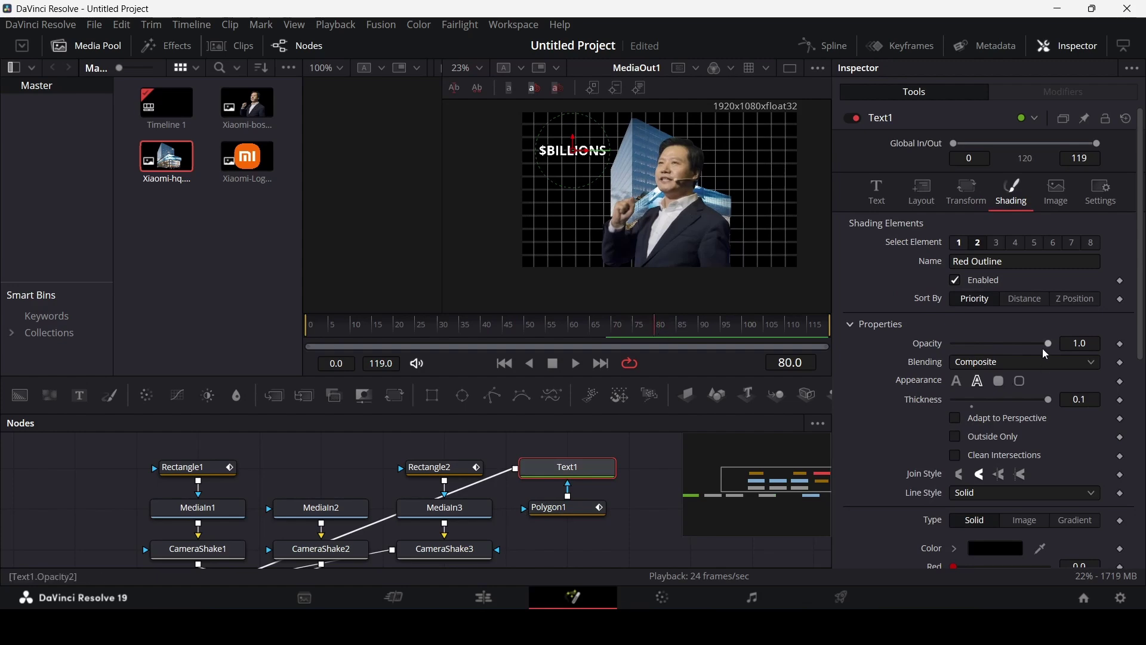
click(888, 198)
click(922, 192)
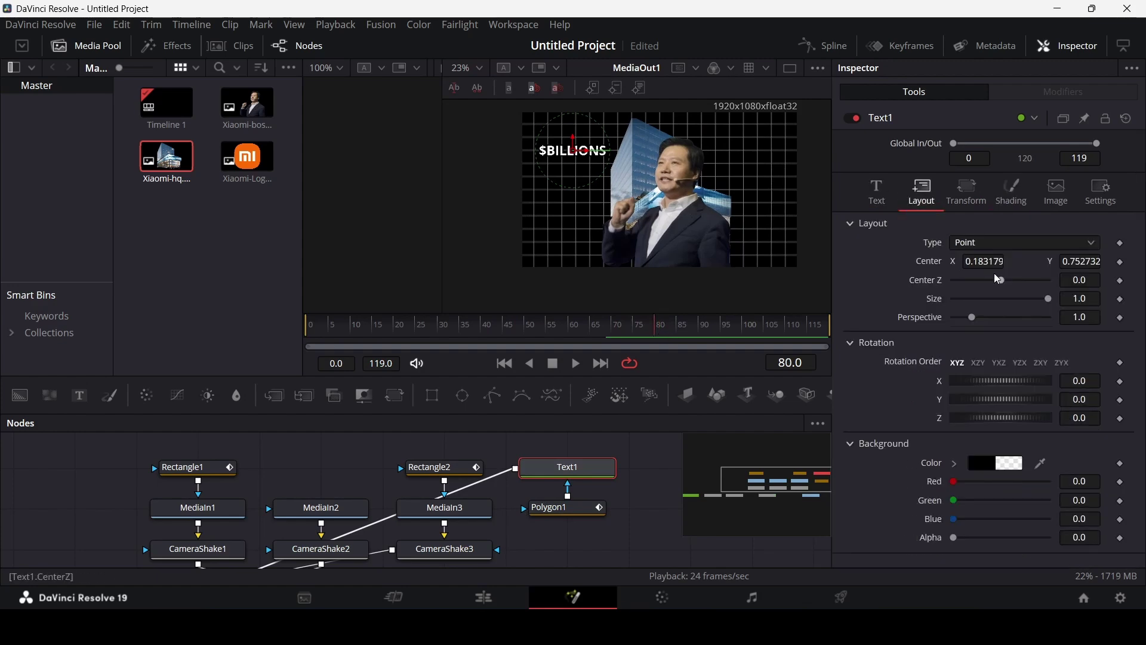
click(1125, 263)
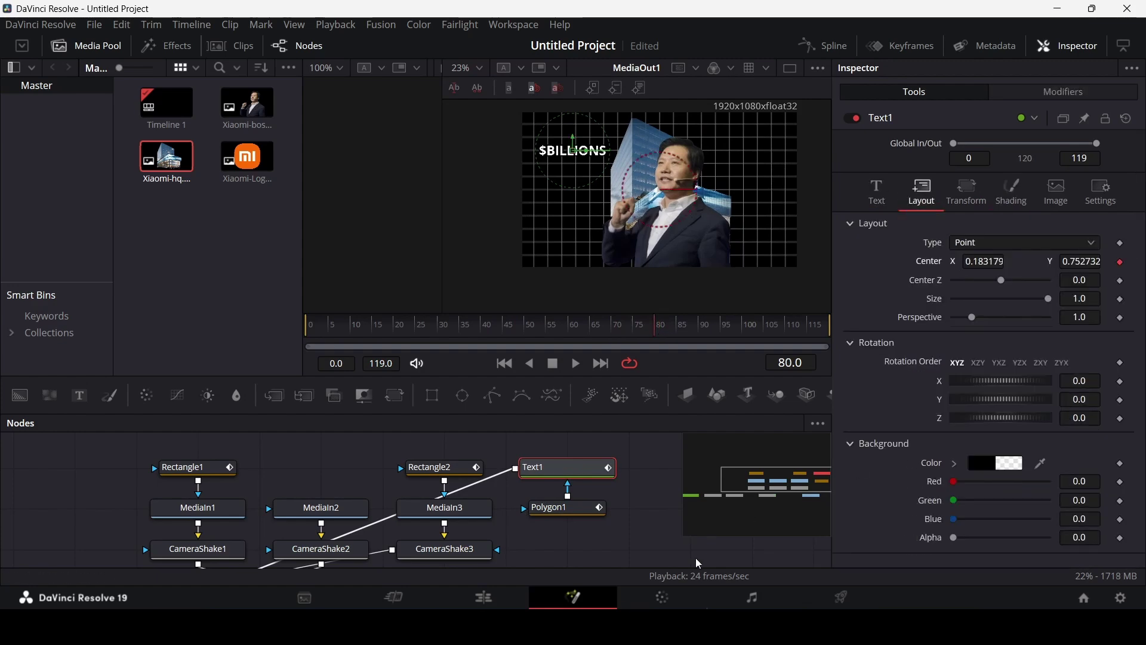
drag(579, 329, 571, 330)
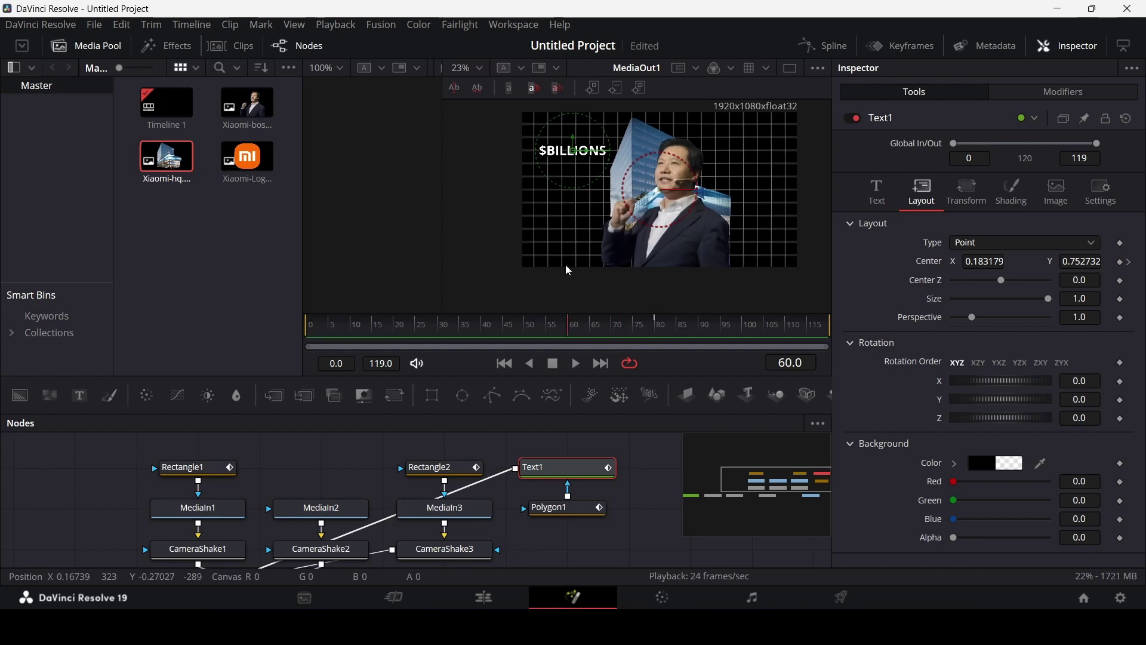
drag(567, 158, 662, 212)
click(628, 476)
key(space)
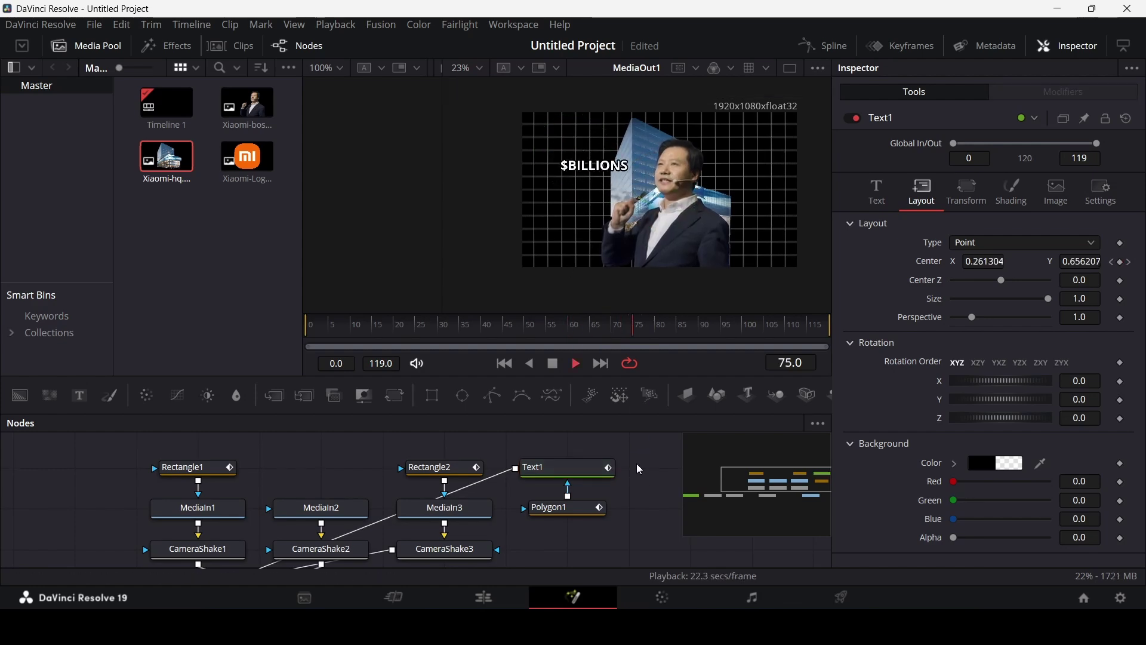
- Move $BILLIONS lower behind the CEO at frame 70, remove the frame-60 centre keyframe, and preview
click(571, 471)
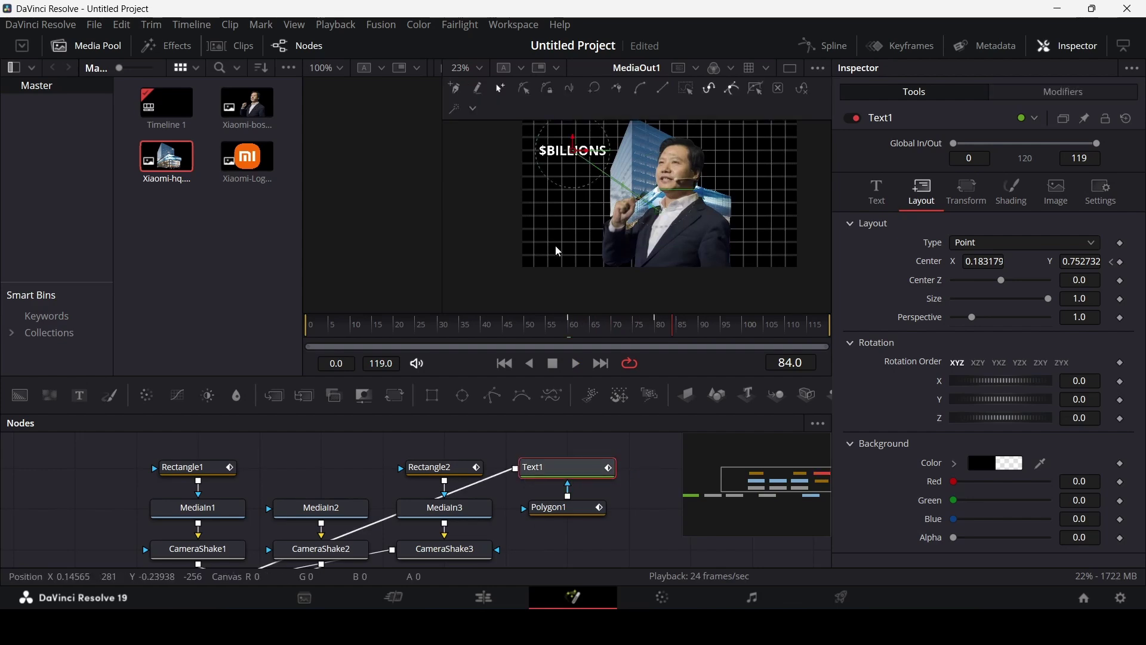
click(614, 330)
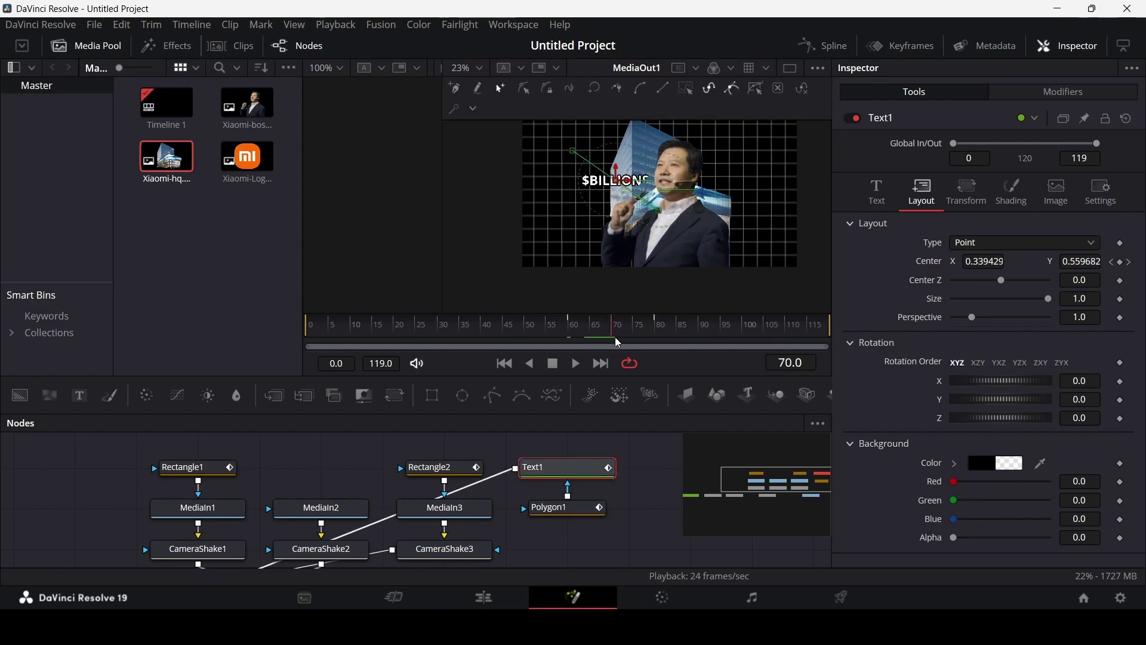
drag(616, 179, 669, 219)
click(1112, 262)
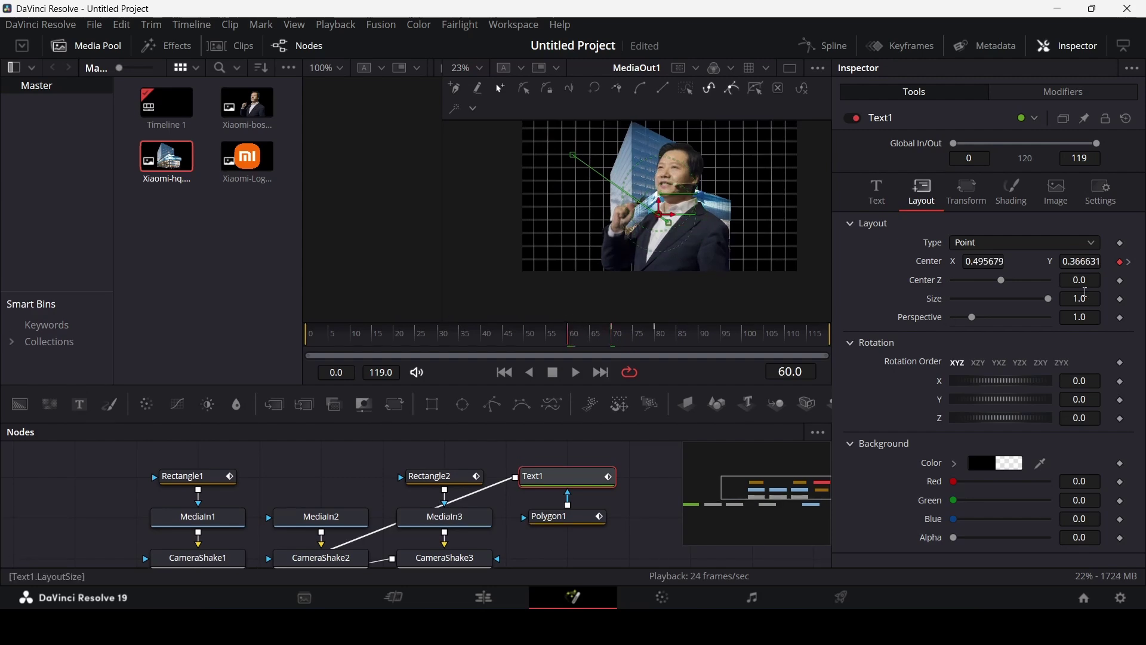
click(1122, 264)
key(space)
click(653, 469)
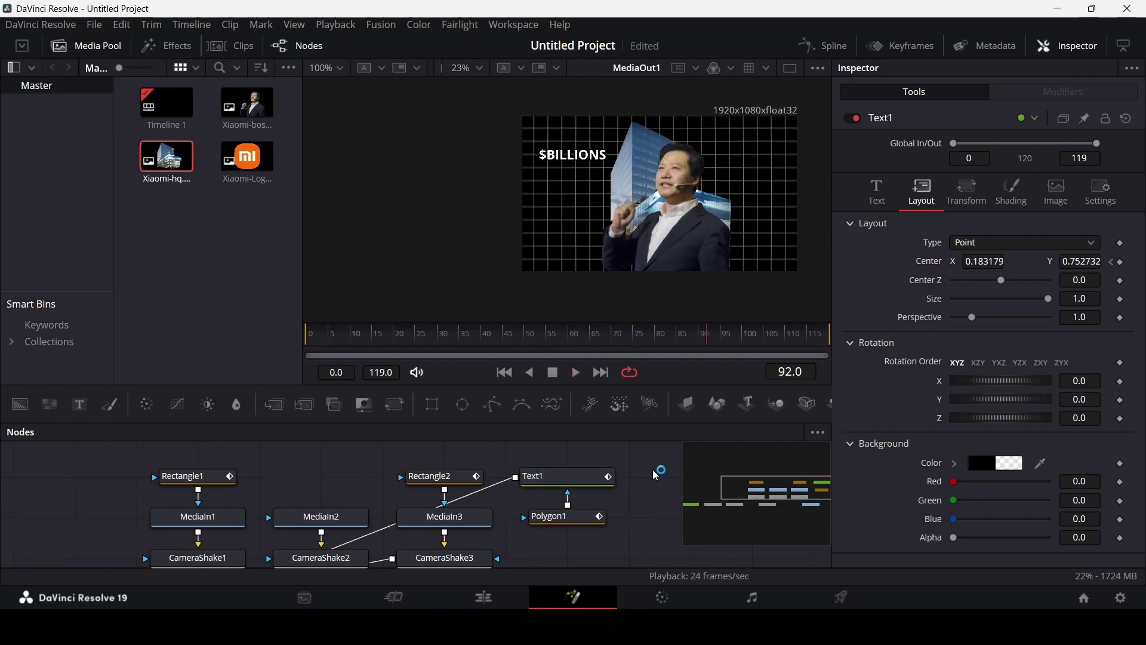
- Soften Polygon1's mask edge to 0.0835 and play the composition back
click(570, 515)
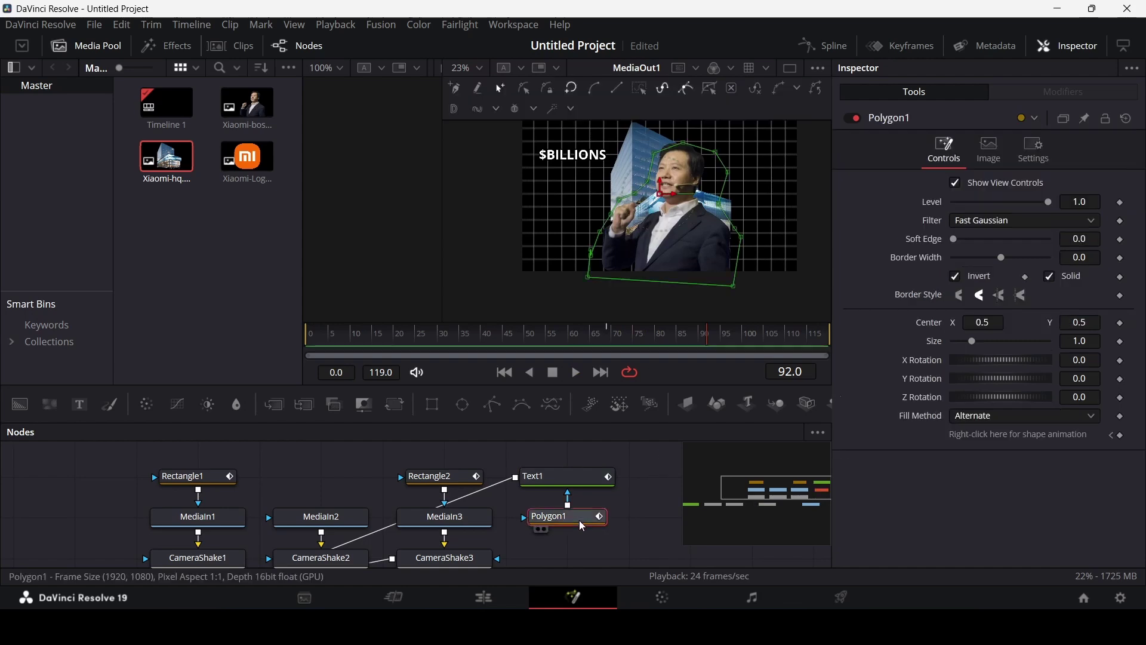
drag(971, 248, 1002, 249)
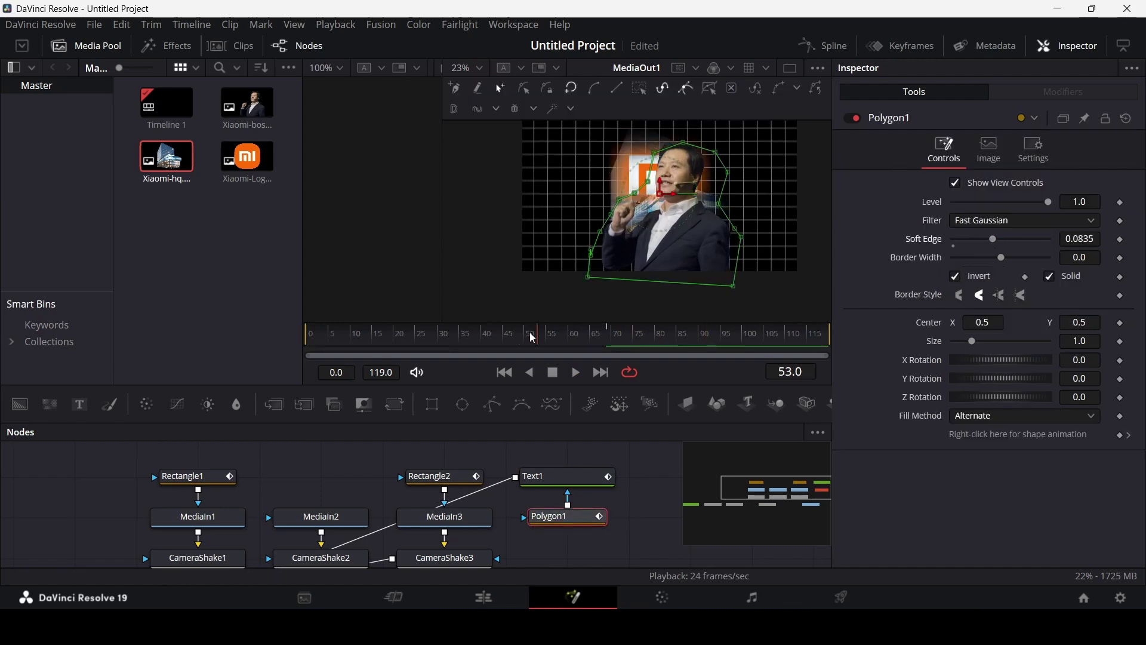
click(658, 475)
key(space)
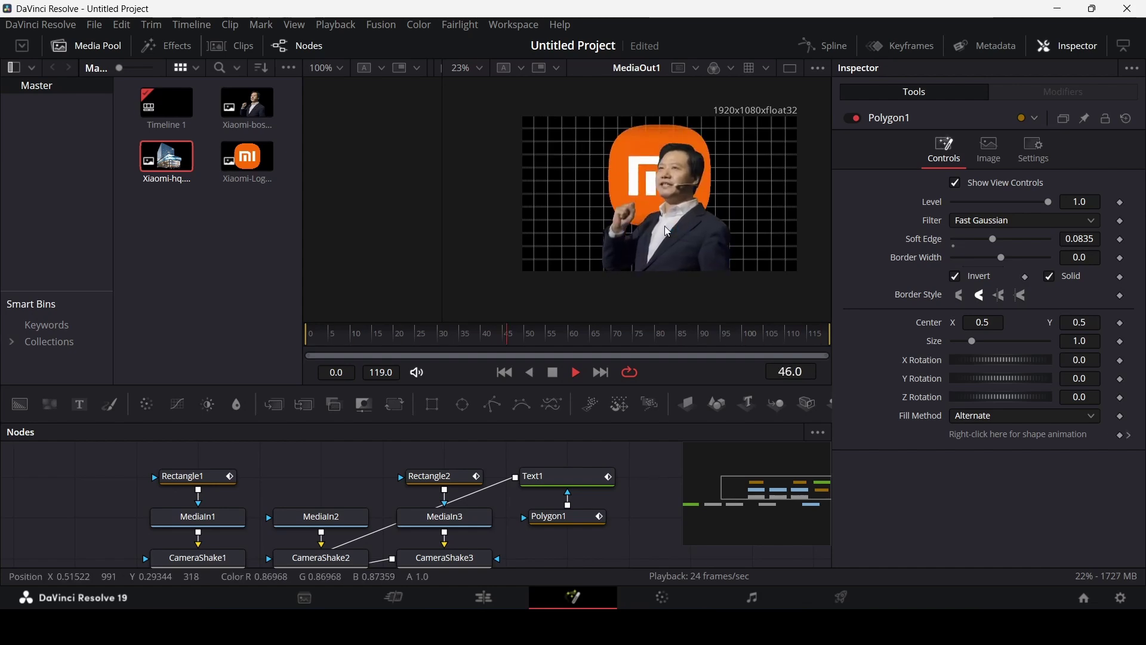
key(space)
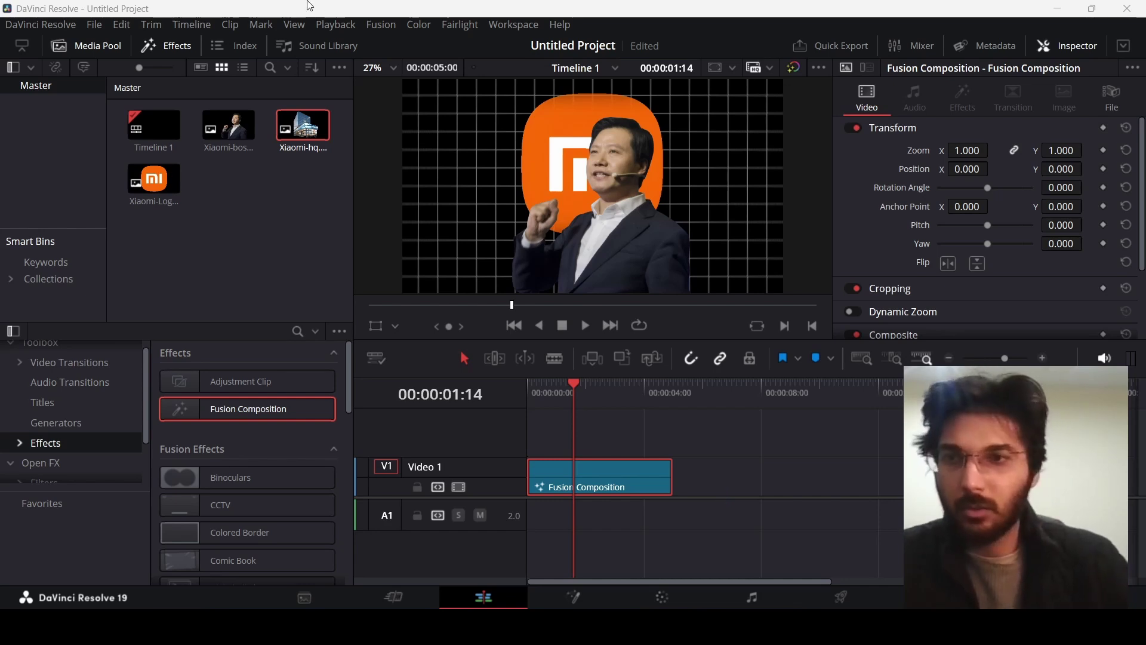
- Copy the Fusion Composition clip after the original, add a Blur Dissolve at the cut, preview, and save
click(23, 358)
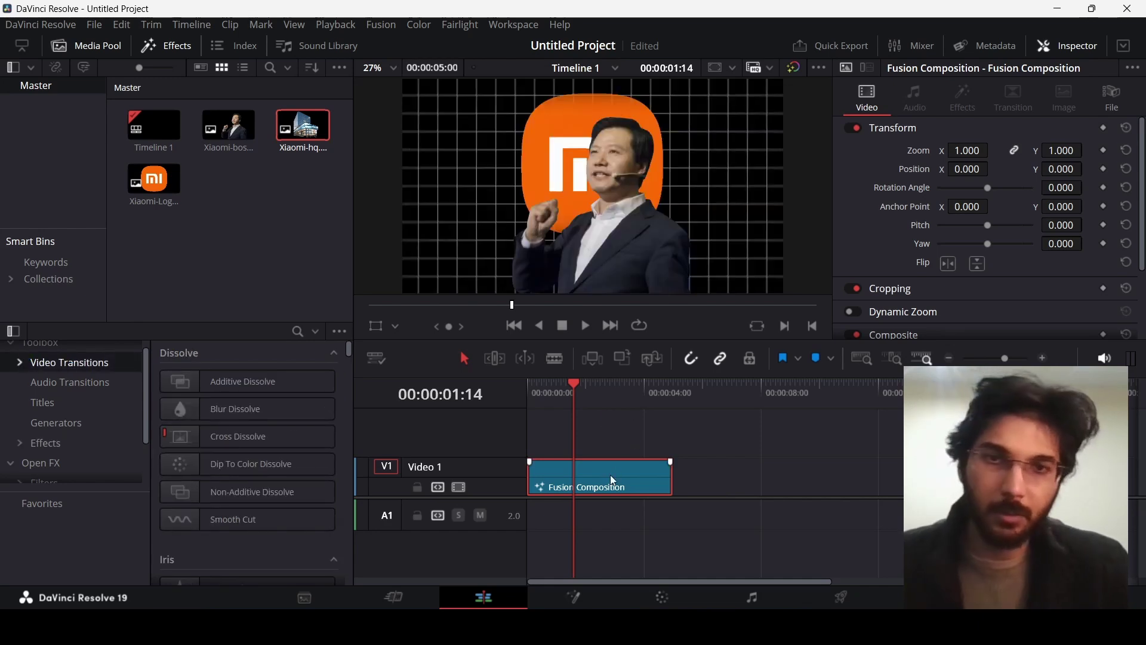
drag(610, 475, 734, 475)
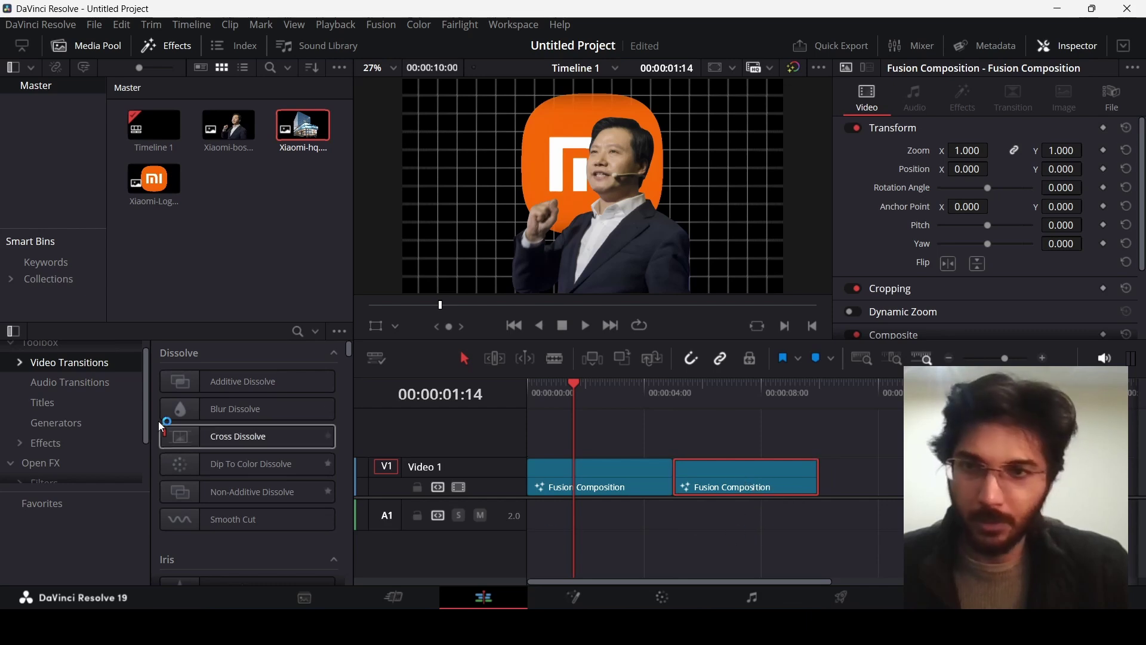
drag(249, 407, 673, 476)
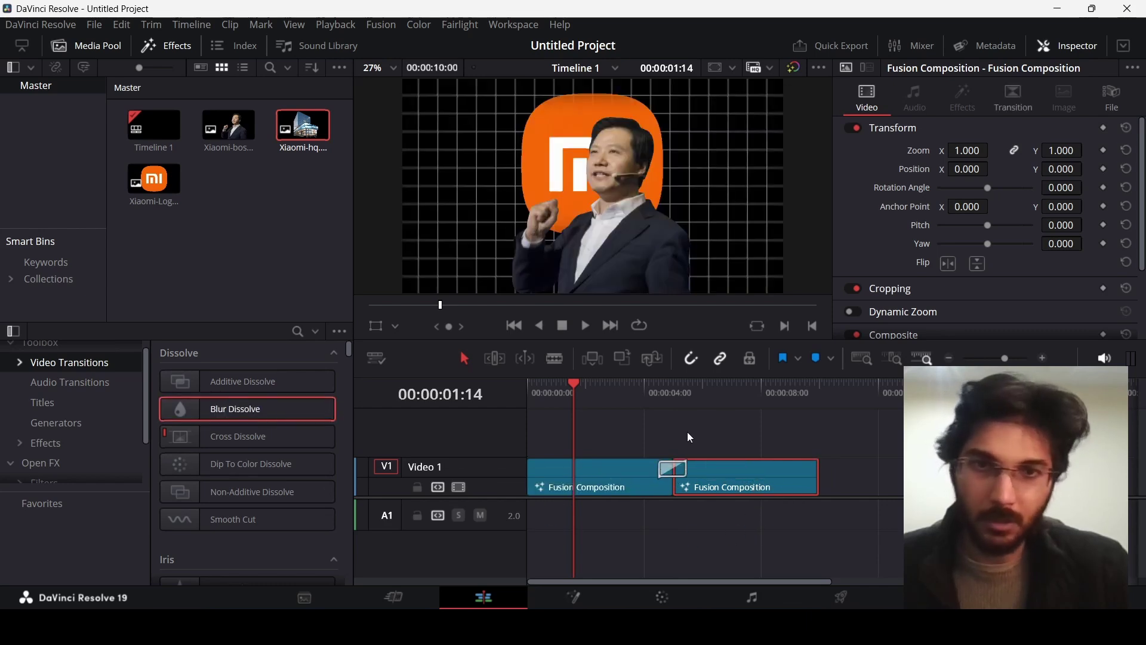
click(686, 428)
key(space)
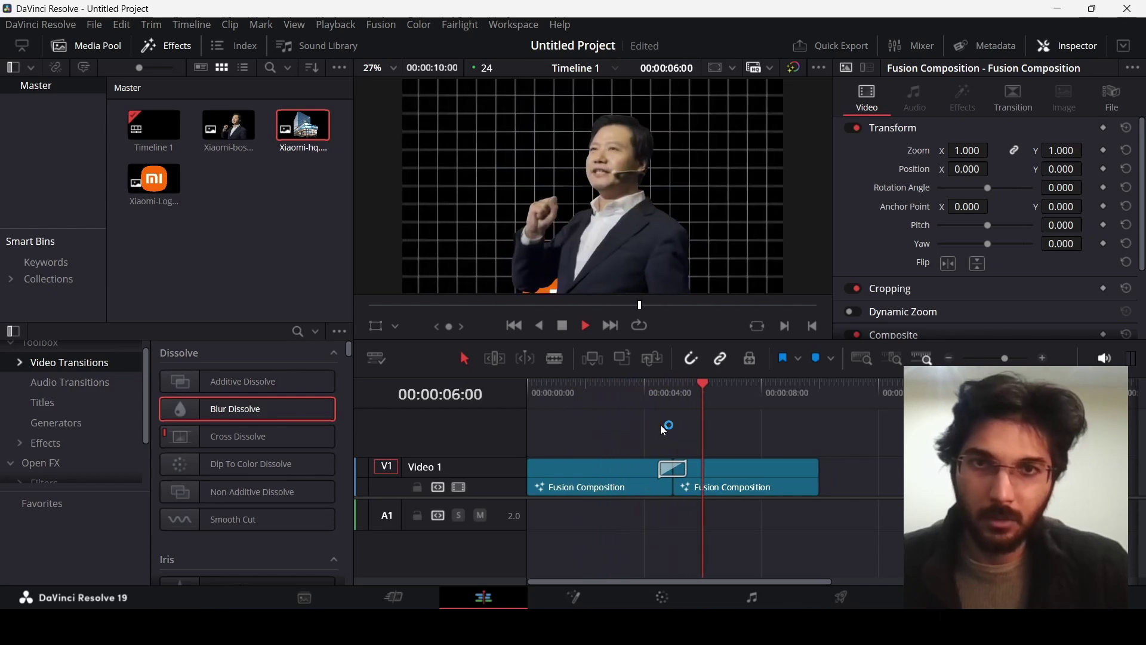
key(space)
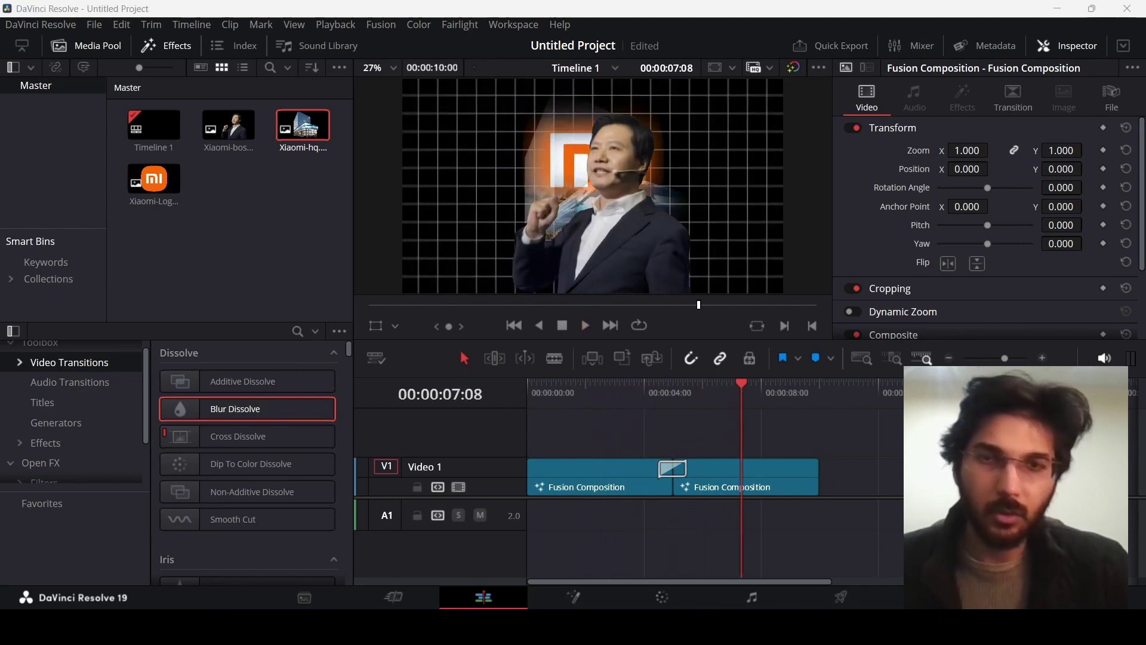
key(ctrl+s)
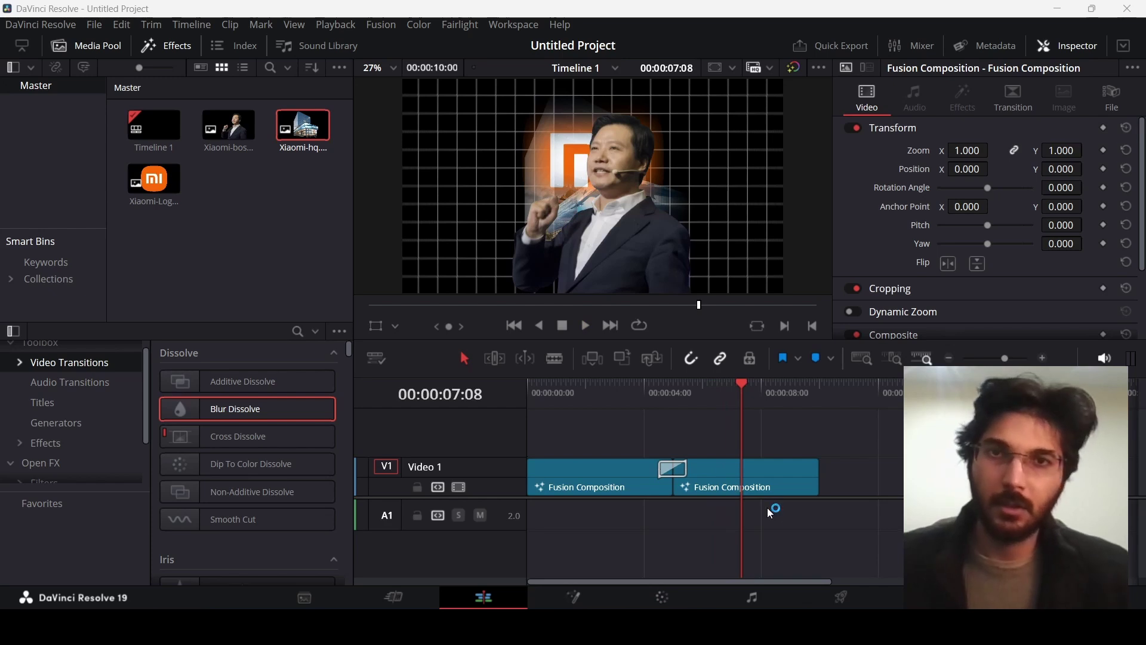